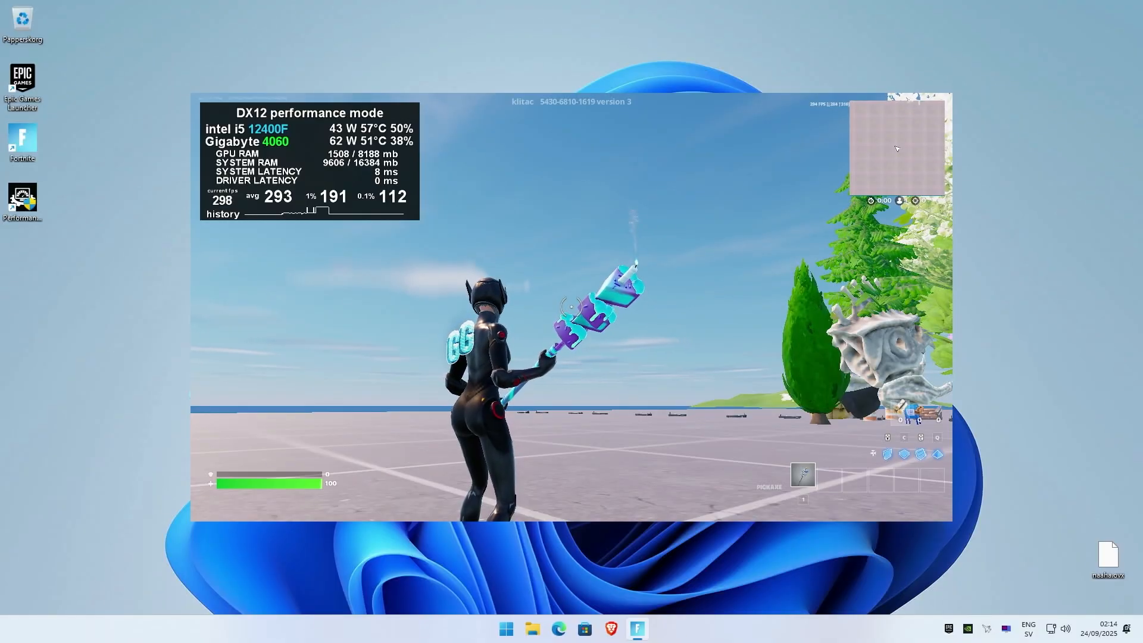
Step: Search the web for "msi afterburner" in the browser and open the official MSI Afterburner download page beside the game
{"action": "key", "text": "super"}
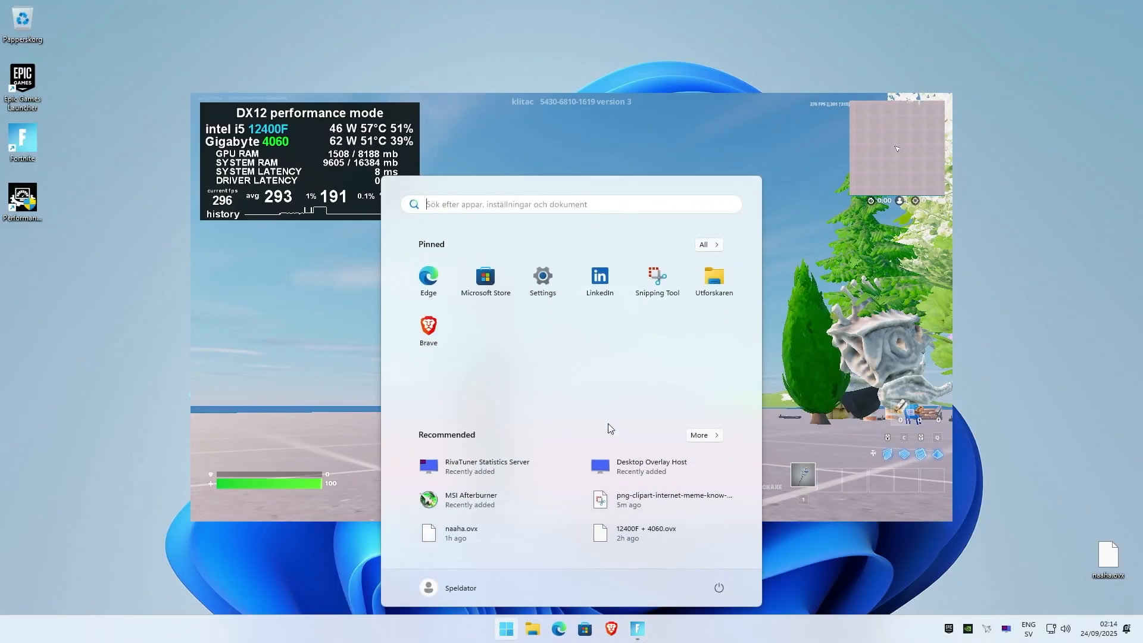
{"action": "left_click", "coordinate": [429, 303]}
{"action": "type", "text": "msi afterburner"}
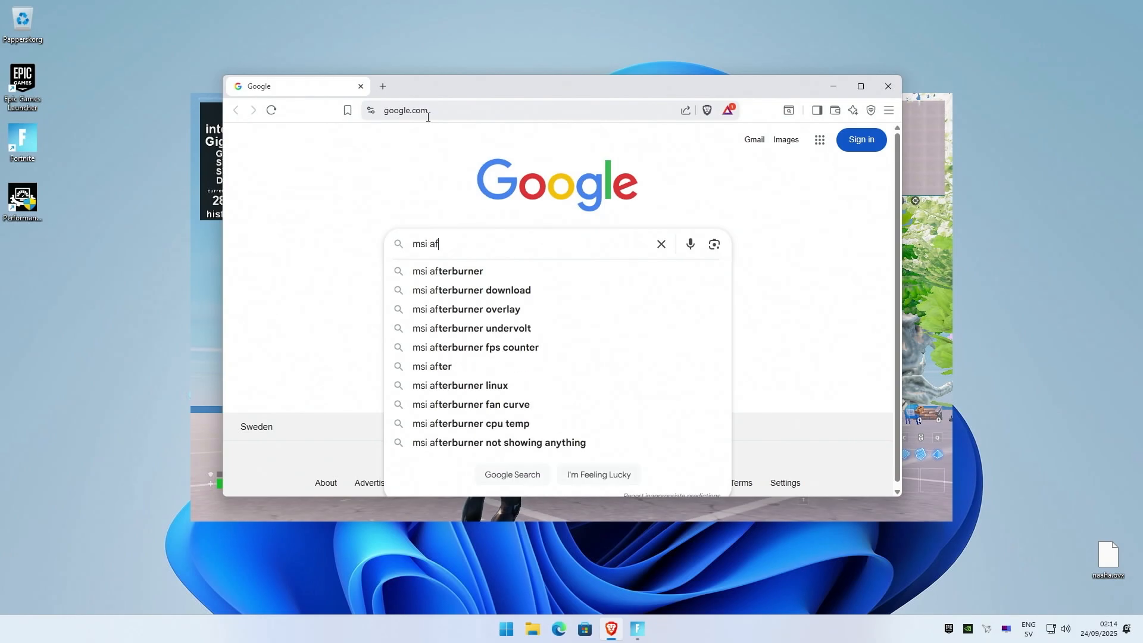
{"action": "key", "text": "Return"}
{"action": "left_click", "coordinate": [288, 253]}
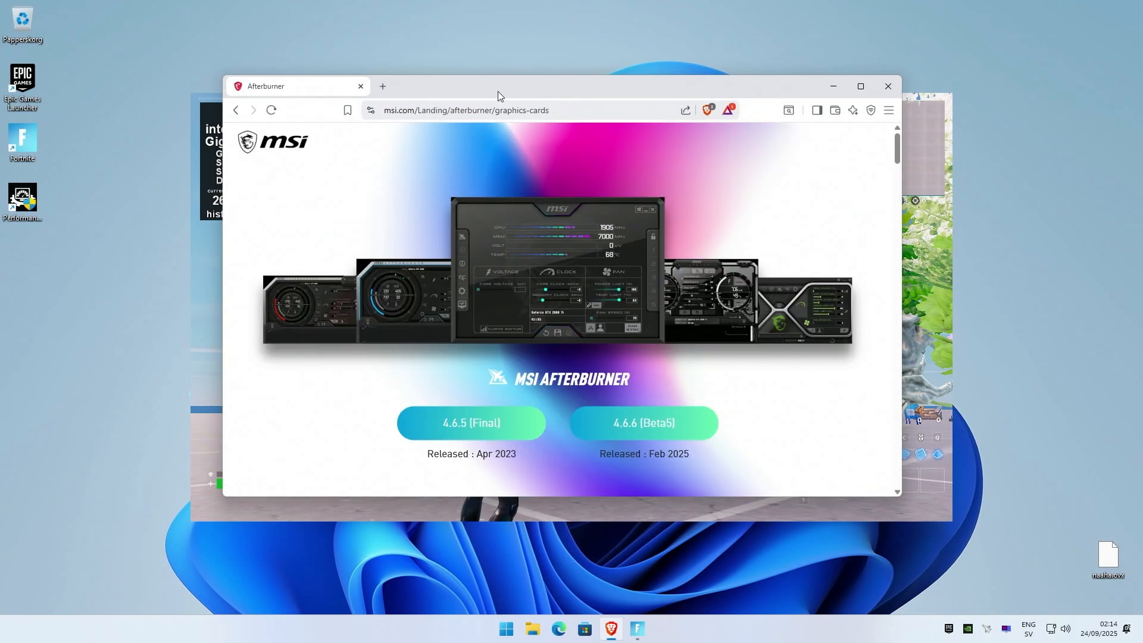
{"action": "left_click_drag", "start_coordinate": [498, 91], "coordinate": [700, 66]}
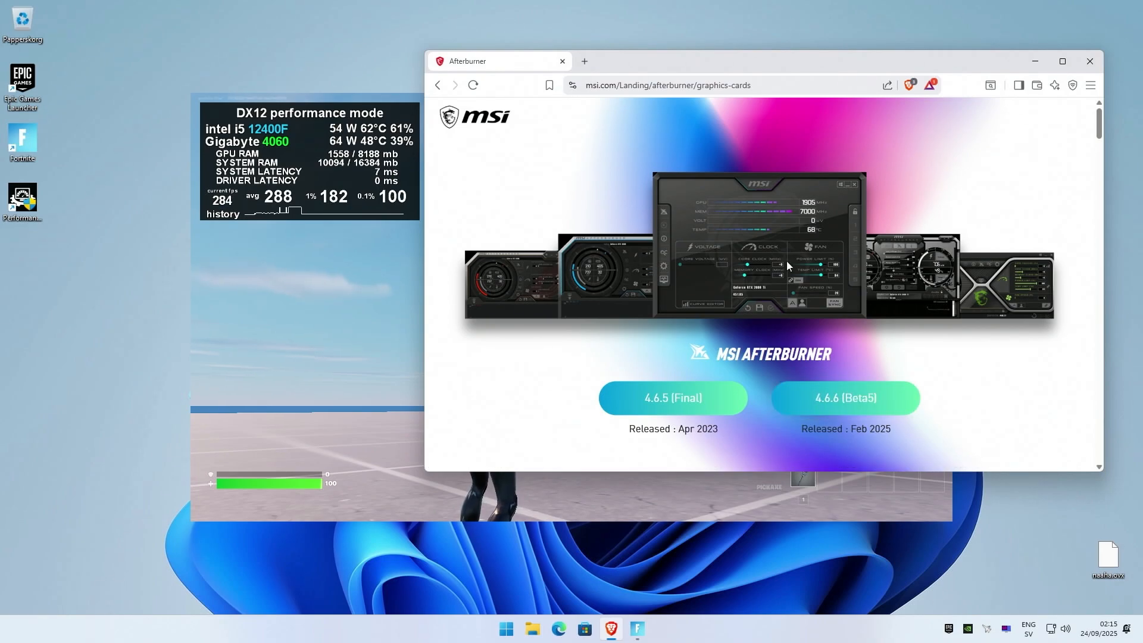
Step: Switch to MSI Afterburner, open its monitoring properties and select Framerate 0.1% Low among the active hardware monitoring graphs
{"action": "left_click", "coordinate": [976, 629]}
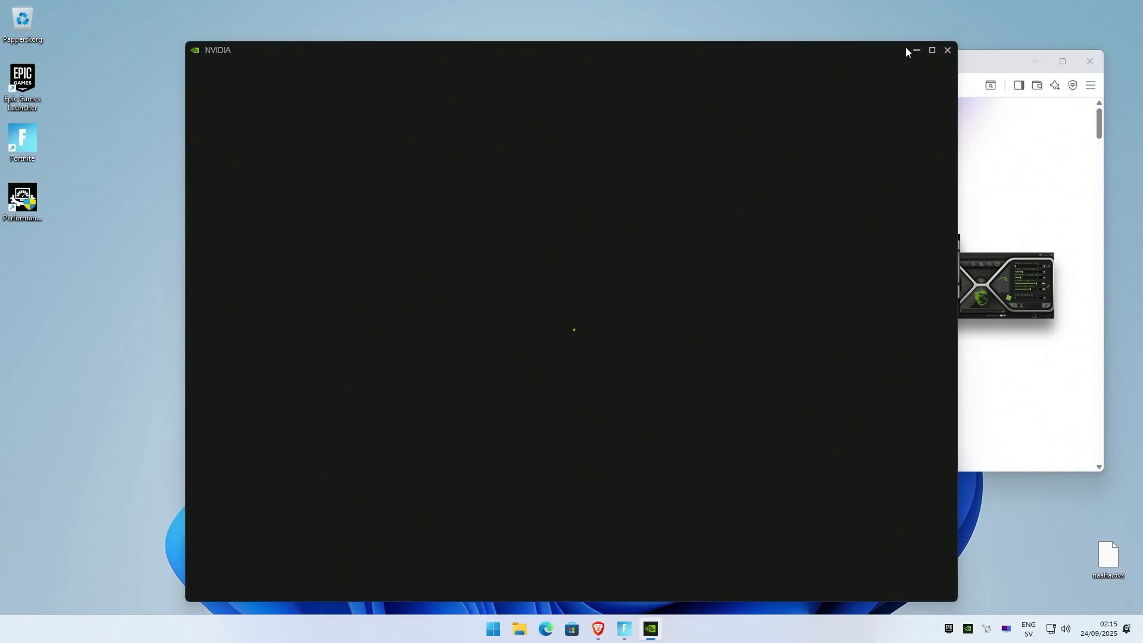
{"action": "left_click", "coordinate": [946, 50]}
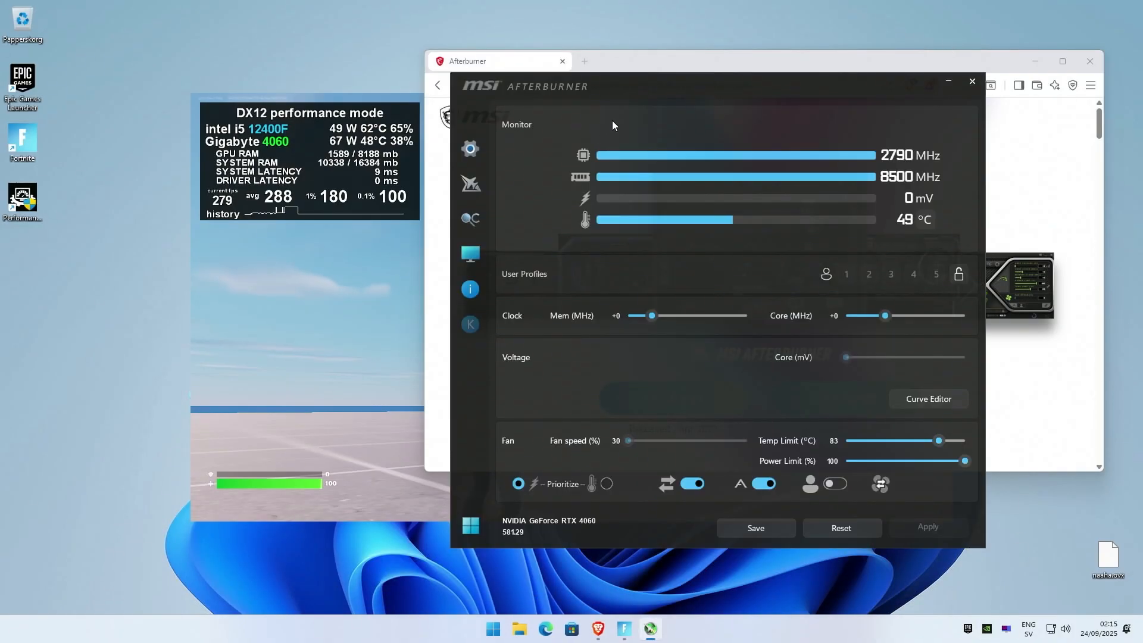
{"action": "left_click", "coordinate": [470, 148]}
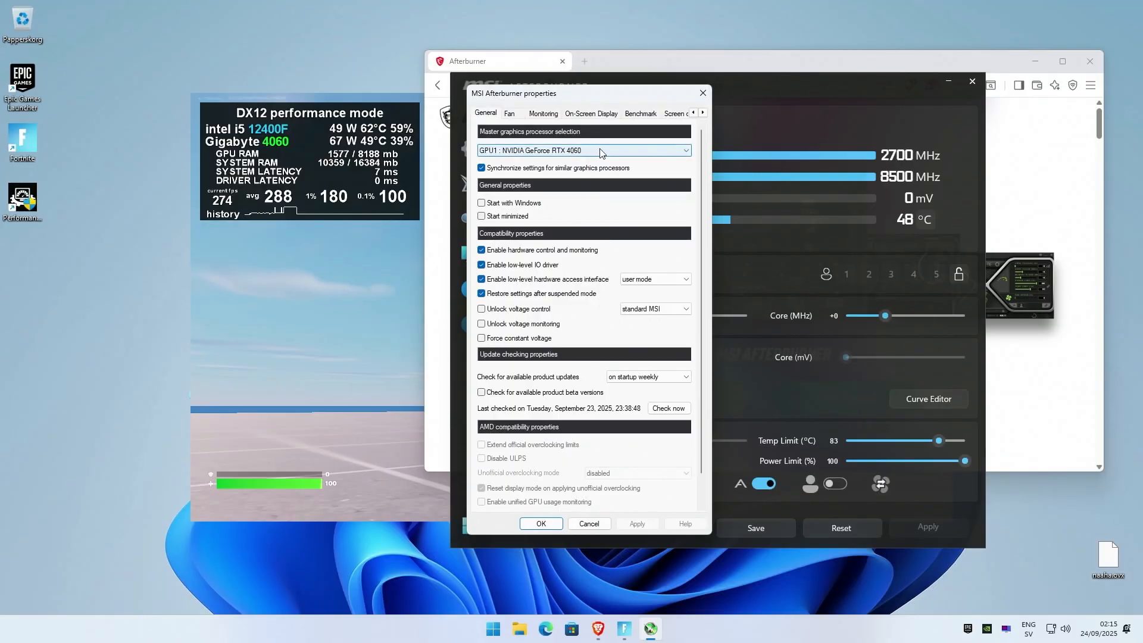
{"action": "left_click", "coordinate": [545, 114]}
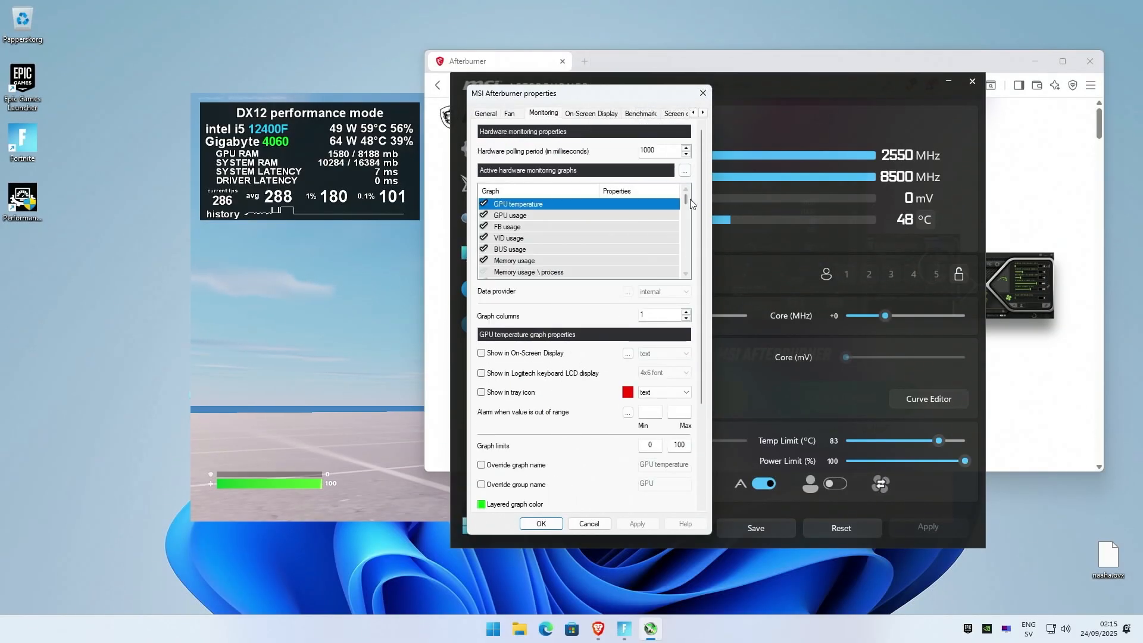
{"action": "left_click_drag", "start_coordinate": [687, 201], "coordinate": [694, 278]}
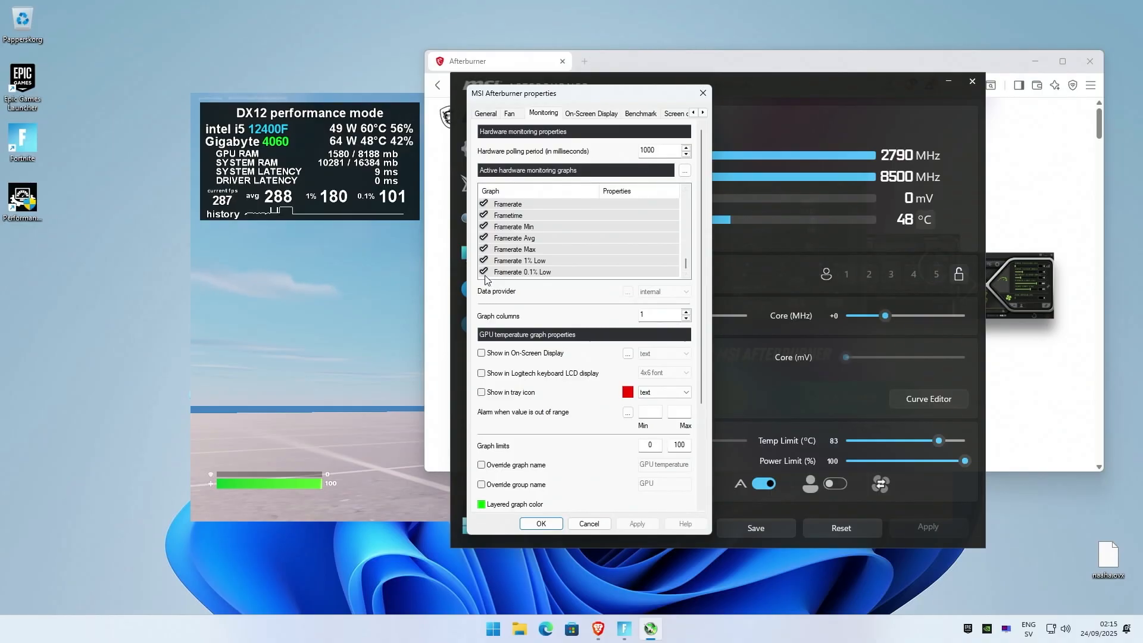
{"action": "left_click", "coordinate": [524, 271]}
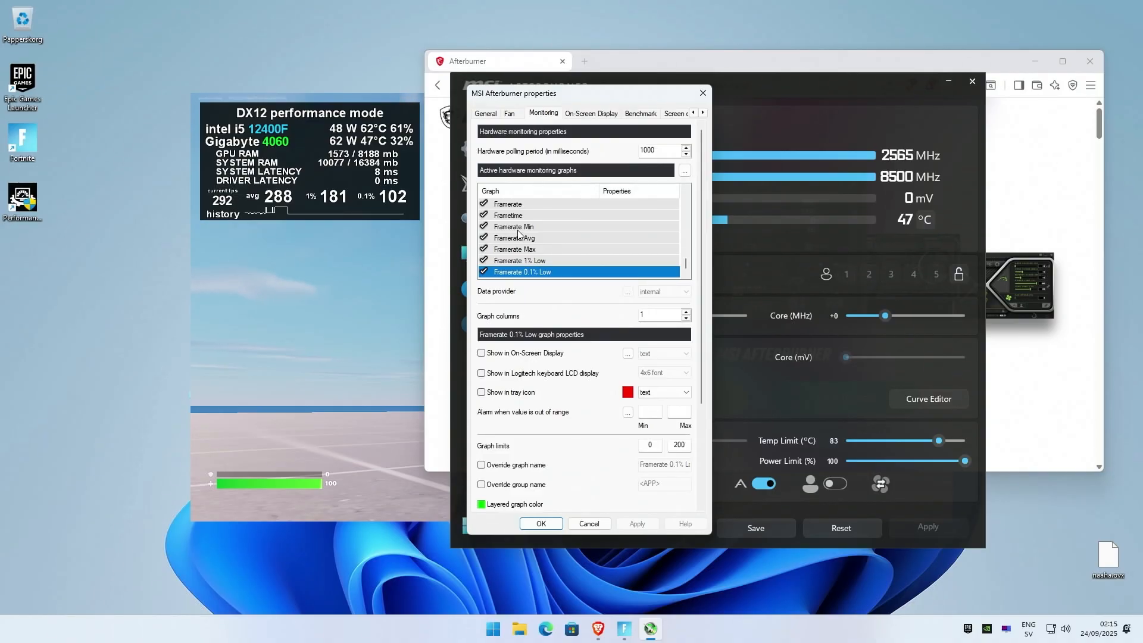
Step: Check the global benchmark recording hotkeys, then close the properties, minimize MSI Afterburner and return to Fortnite
{"action": "left_click", "coordinate": [641, 113]}
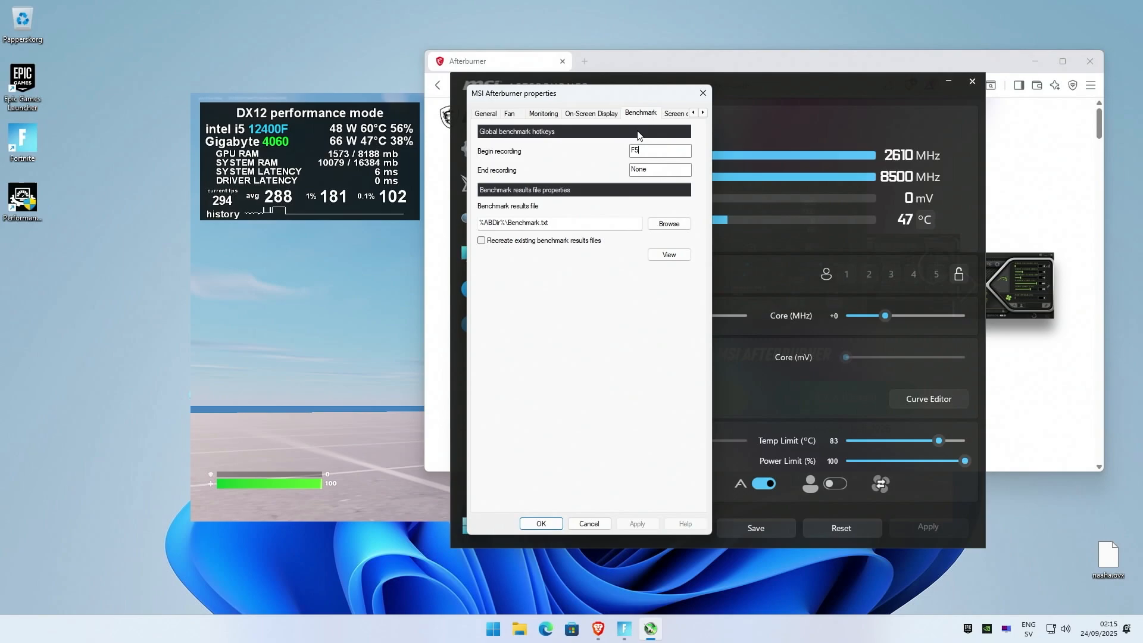
{"action": "left_click", "coordinate": [535, 115]}
{"action": "left_click", "coordinate": [702, 94]}
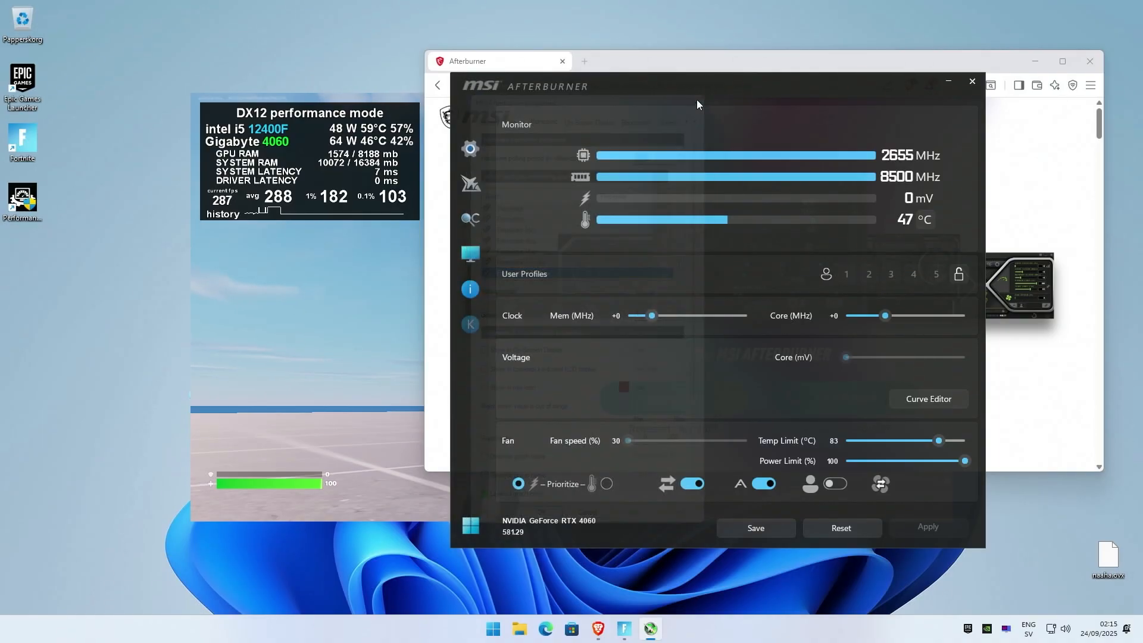
{"action": "left_click", "coordinate": [947, 81]}
{"action": "left_click", "coordinate": [327, 284]}
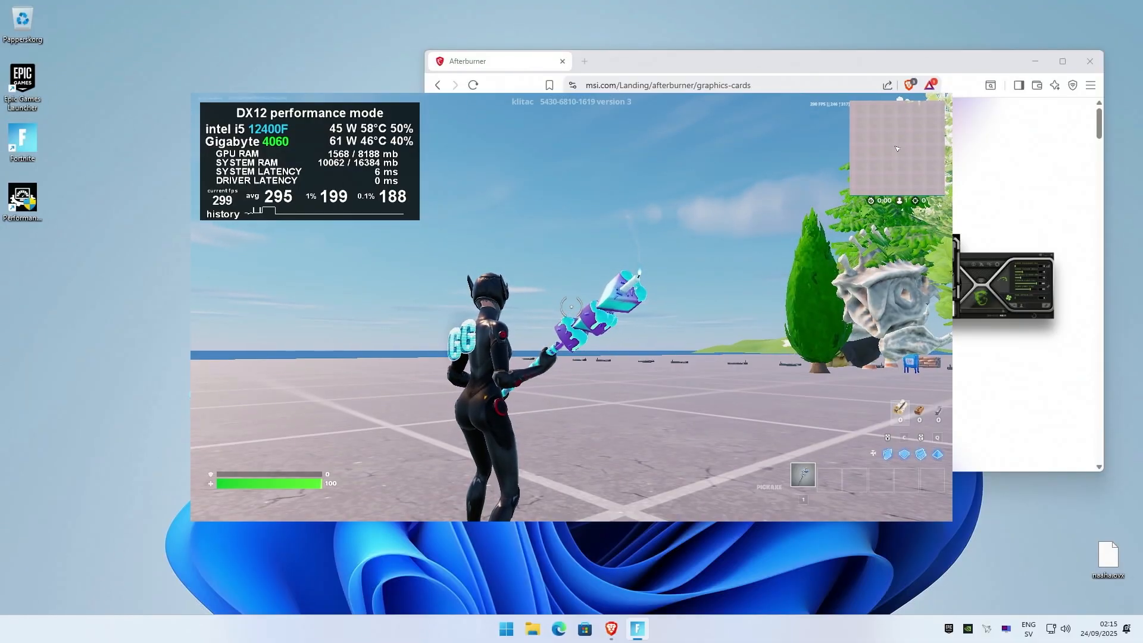
Step: Leave the game and close the browser window with the MSI Afterburner download page
{"action": "key", "text": "super"}
{"action": "left_click", "coordinate": [876, 431]}
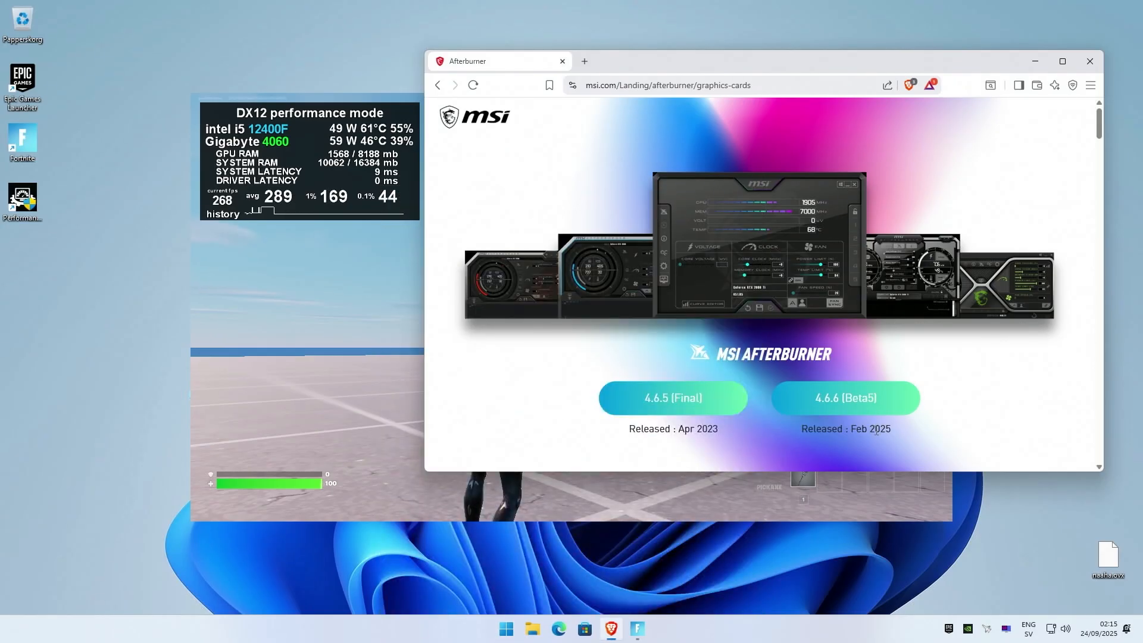
{"action": "left_click", "coordinate": [1091, 61]}
Step: Open RivaTuner Statistics Server beside the overlay and adjust the On-Screen Display zoom to resize the statistics
{"action": "key", "text": "super"}
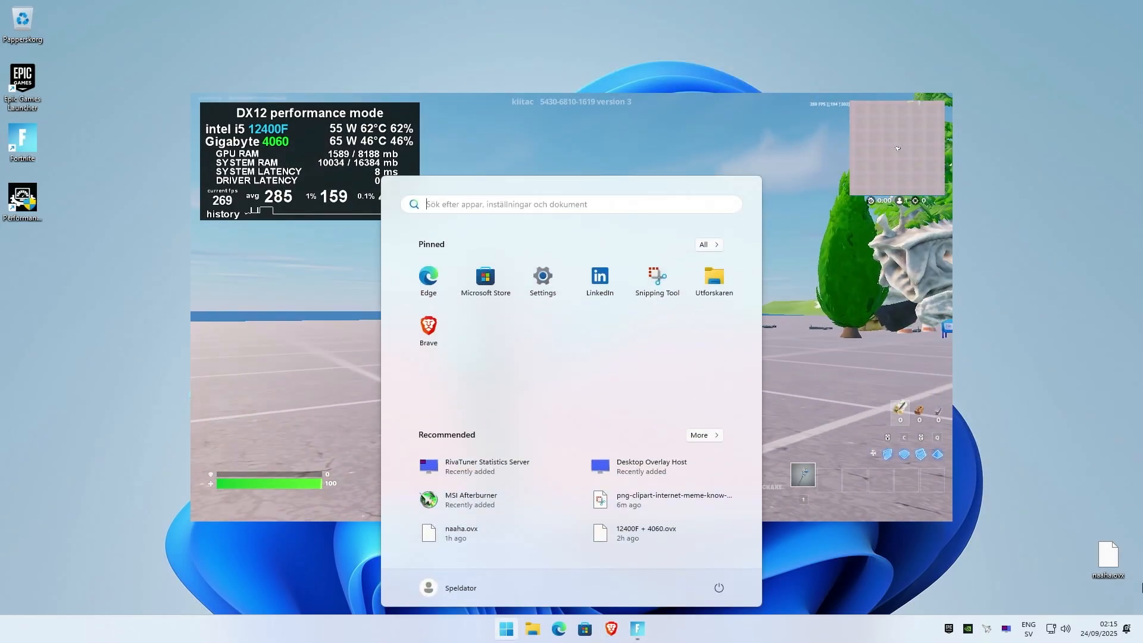
{"action": "left_click", "coordinate": [1006, 628]}
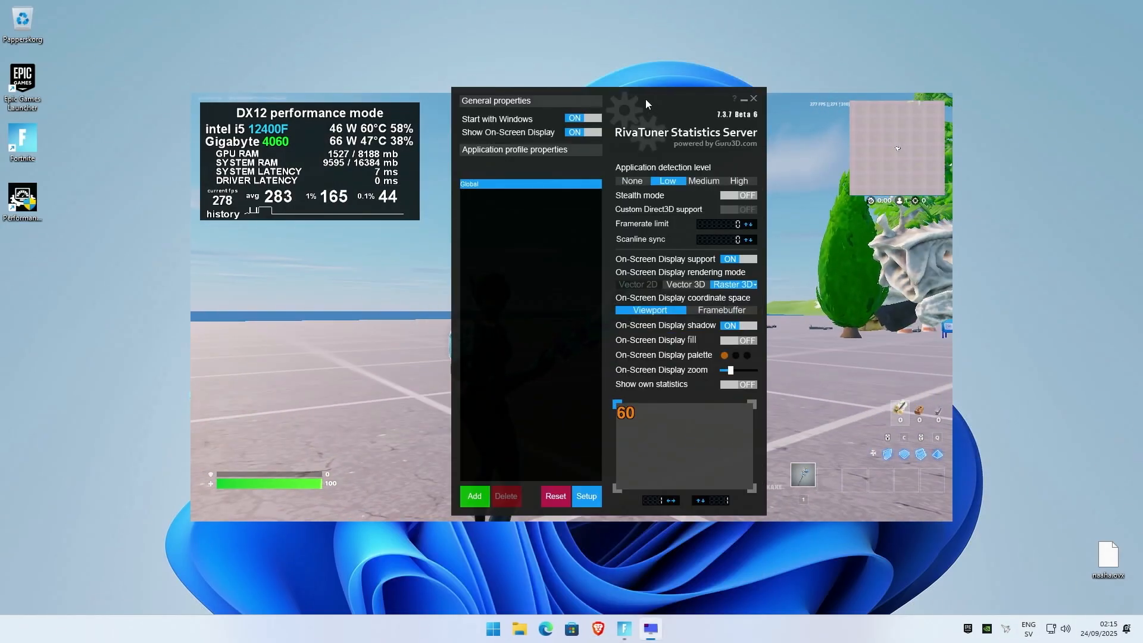
{"action": "left_click_drag", "start_coordinate": [646, 99], "coordinate": [686, 101]}
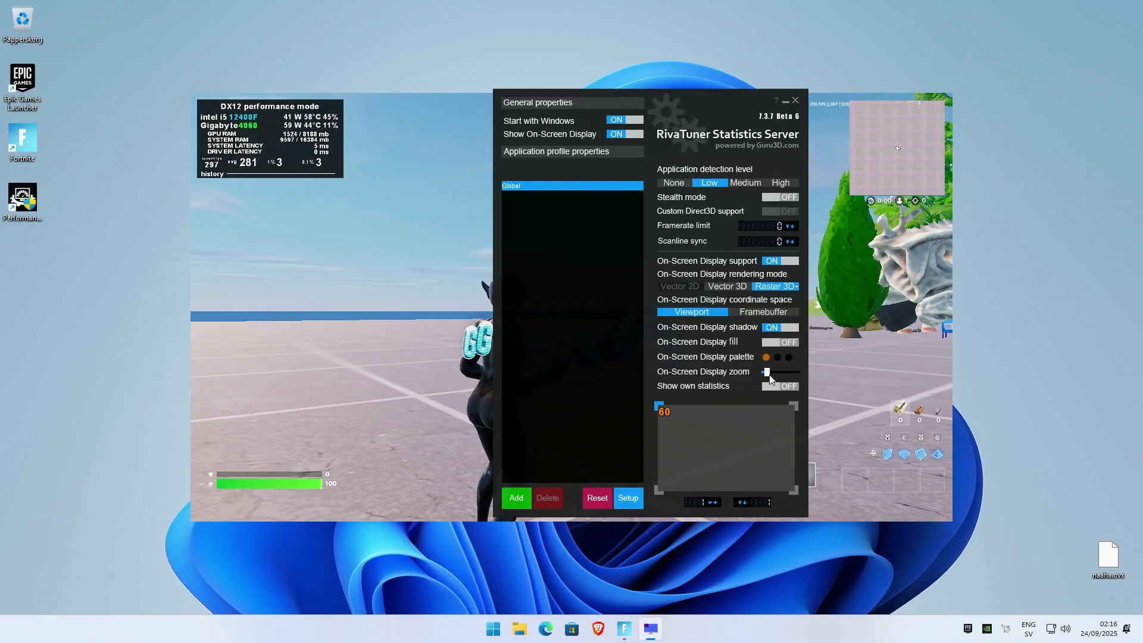
{"action": "left_click_drag", "start_coordinate": [769, 376], "coordinate": [775, 375]}
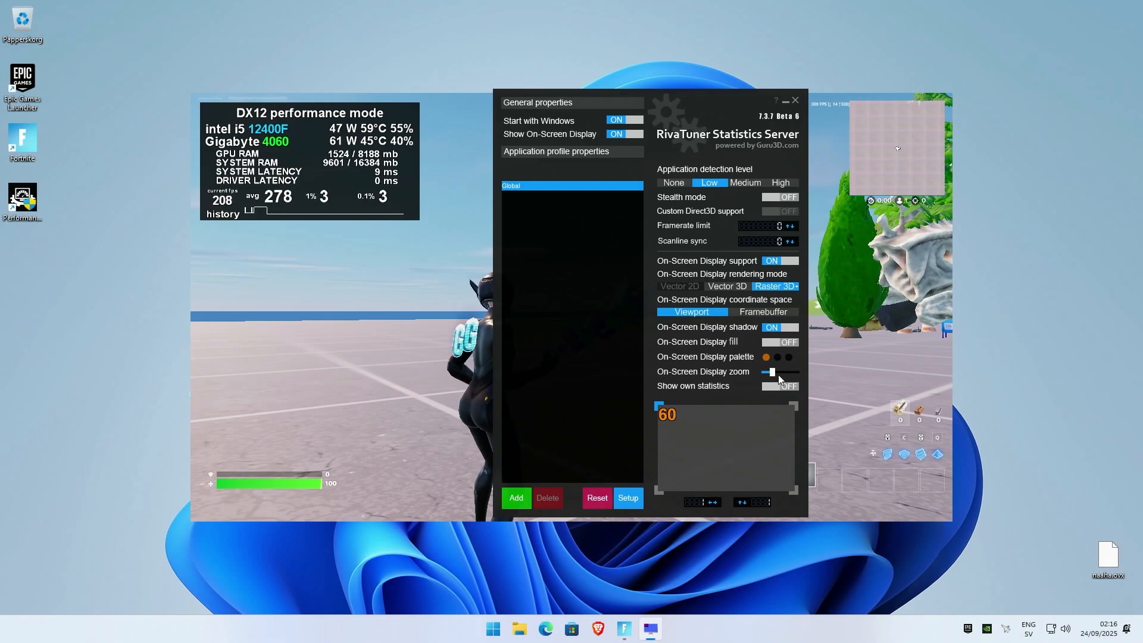
Step: Set the On-Screen Display font to Unispace with the Bold style for the Raster 3D rendering mode
{"action": "left_click", "coordinate": [786, 289]}
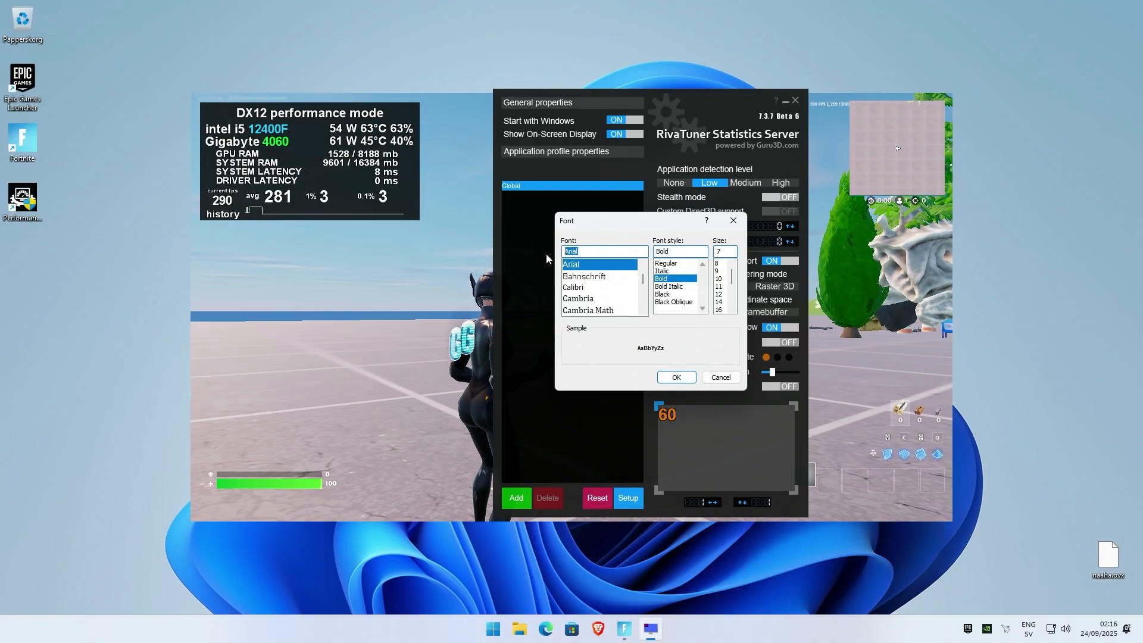
{"action": "type", "text": "uni"}
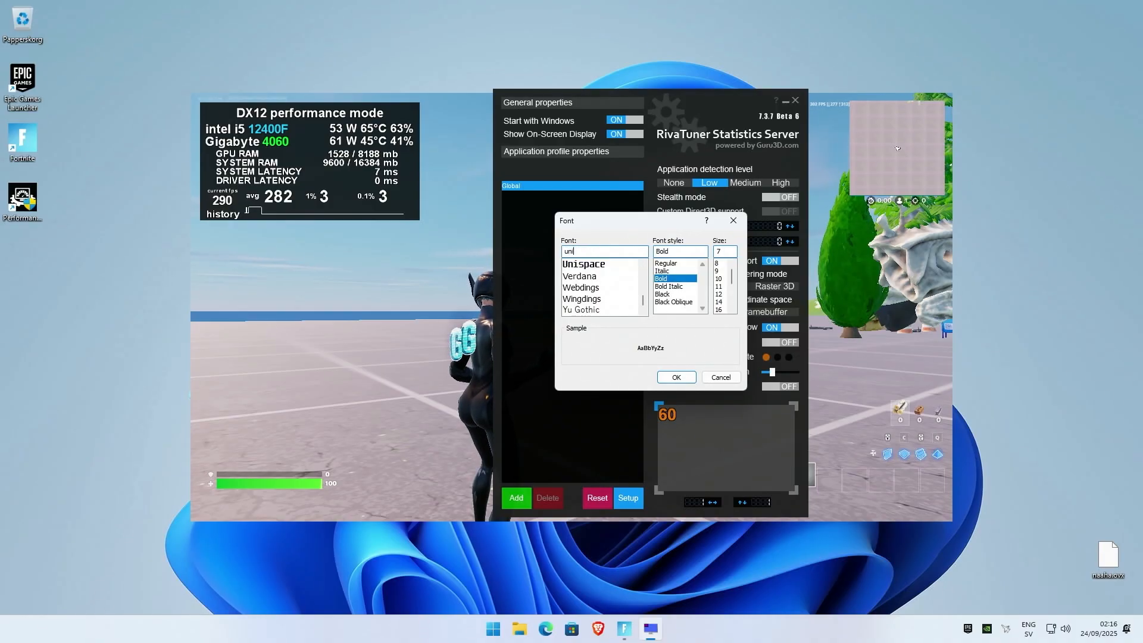
{"action": "left_click", "coordinate": [586, 266]}
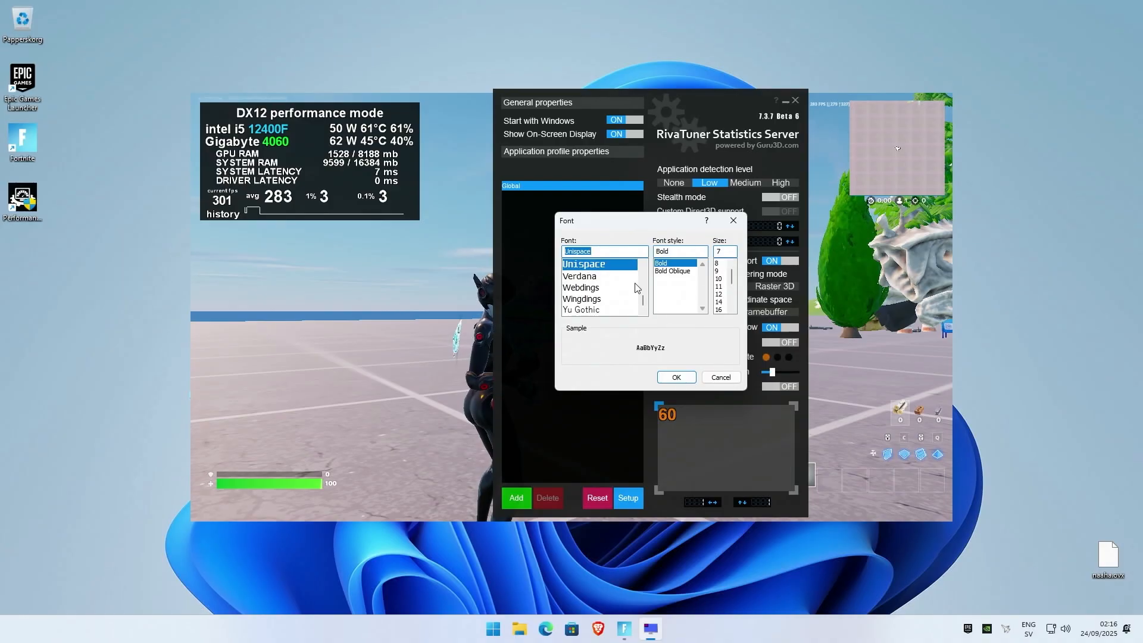
{"action": "left_click", "coordinate": [680, 377]}
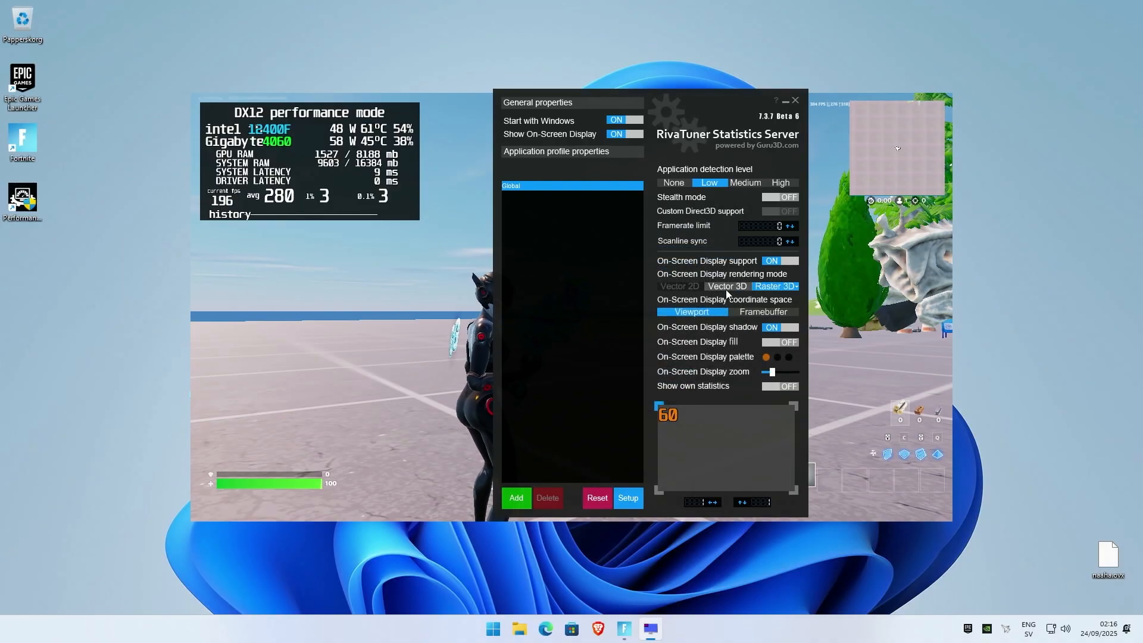
Step: Set the On-Screen Display font to Arial with the Bold style for the Raster 3D rendering mode
{"action": "left_click", "coordinate": [759, 288]}
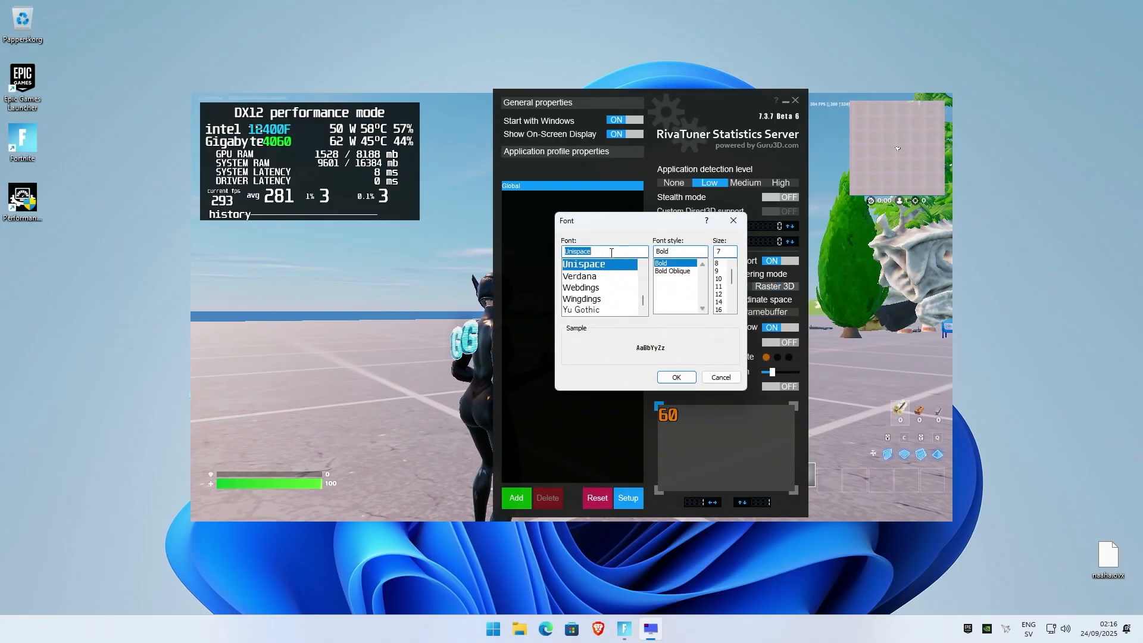
{"action": "type", "text": "ari"}
{"action": "left_click", "coordinate": [580, 266]}
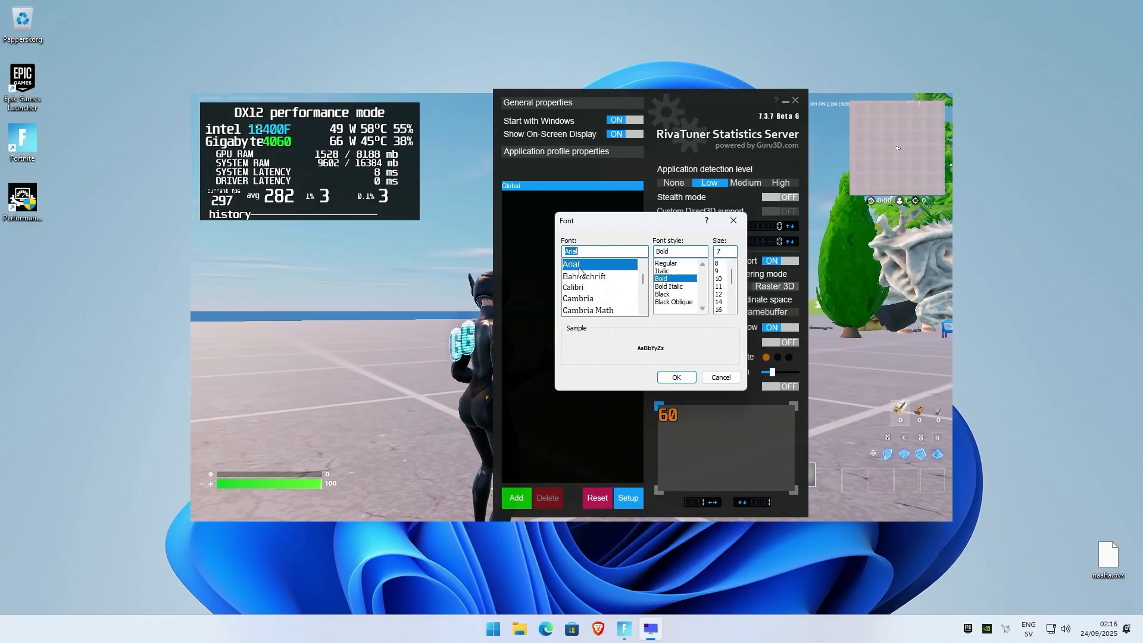
{"action": "left_click", "coordinate": [679, 377]}
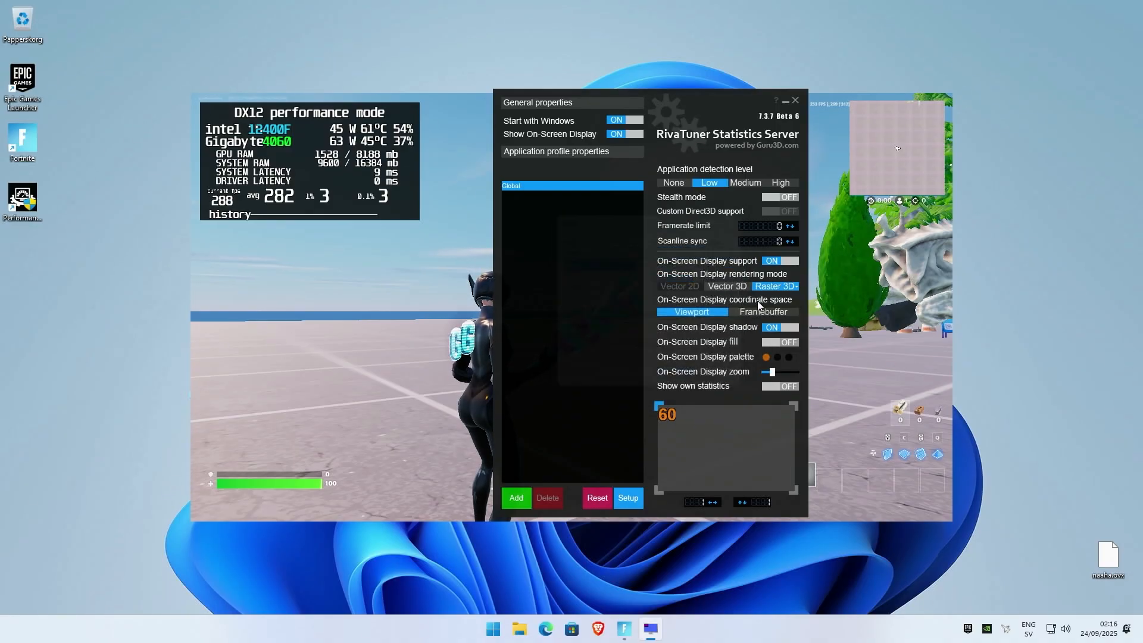
Step: Review the general RivaTuner Statistics Server setup properties, launch the OverlayEditor.dll plugin and place its window beside the game overlay
{"action": "left_click", "coordinate": [634, 495]}
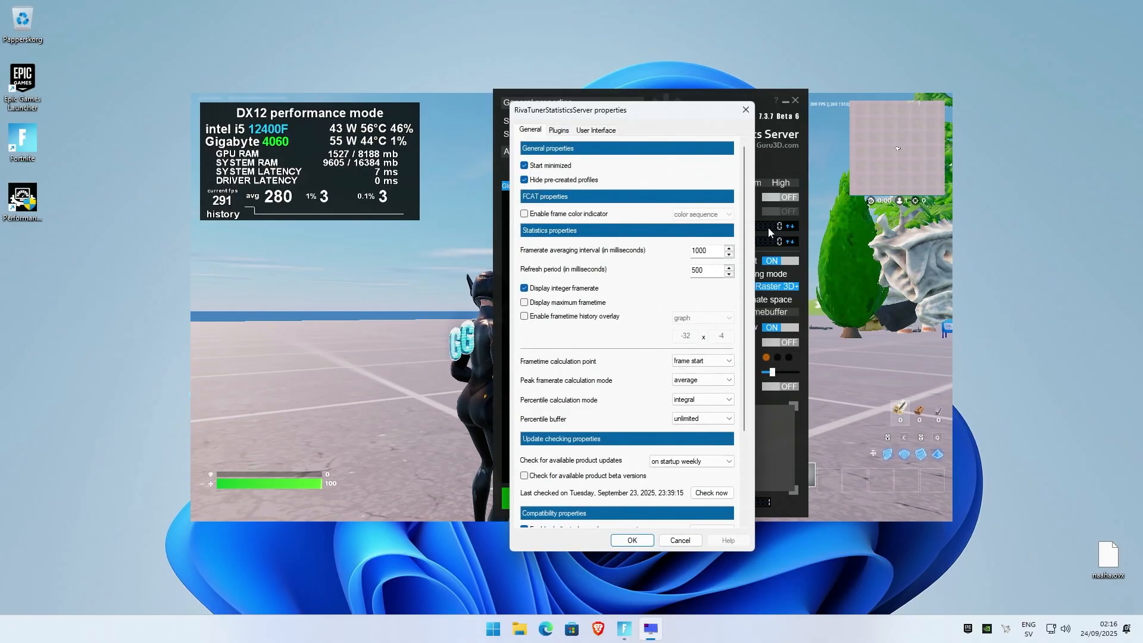
{"action": "scroll", "coordinate": [555, 396], "scroll_direction": "down", "scroll_amount": 3}
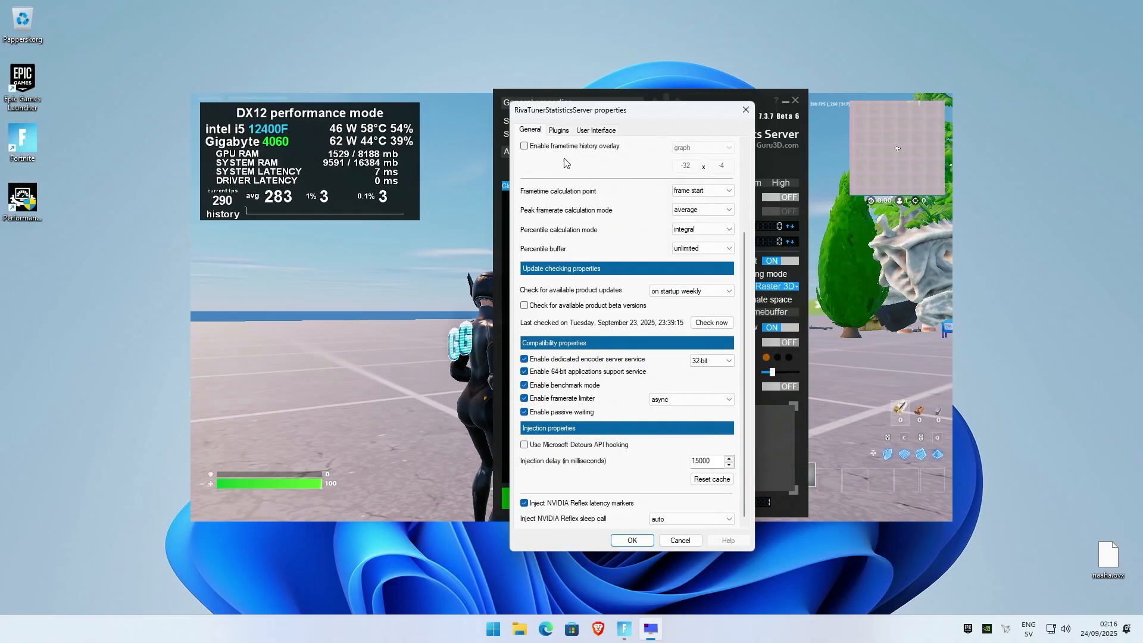
{"action": "left_click_drag", "start_coordinate": [580, 118], "coordinate": [624, 107]}
{"action": "left_click", "coordinate": [600, 120]}
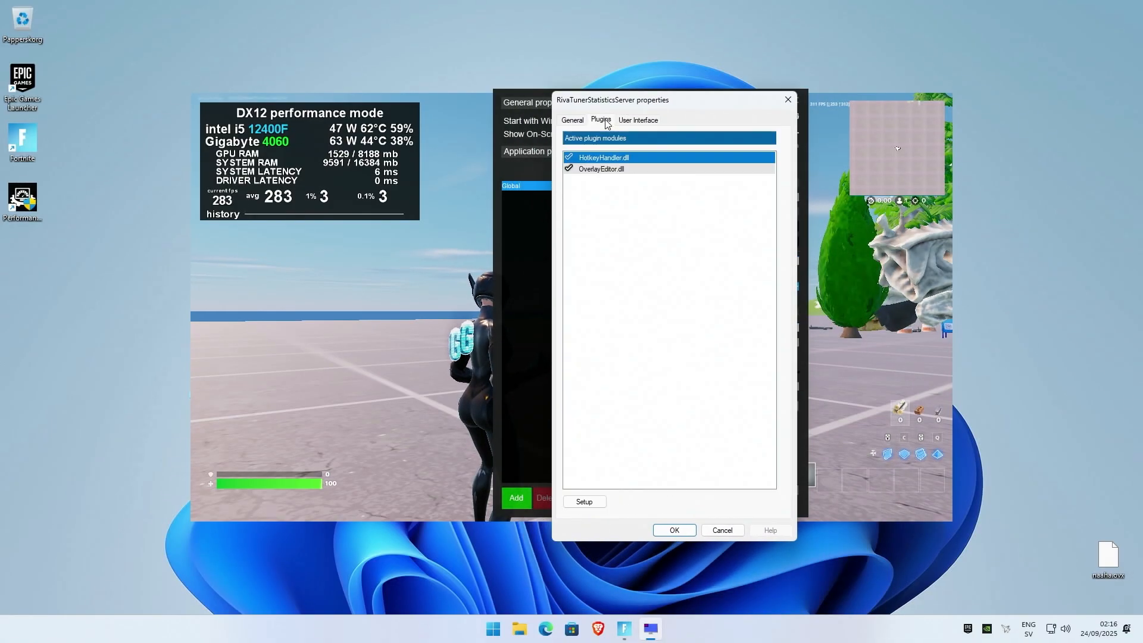
{"action": "left_click", "coordinate": [598, 170]}
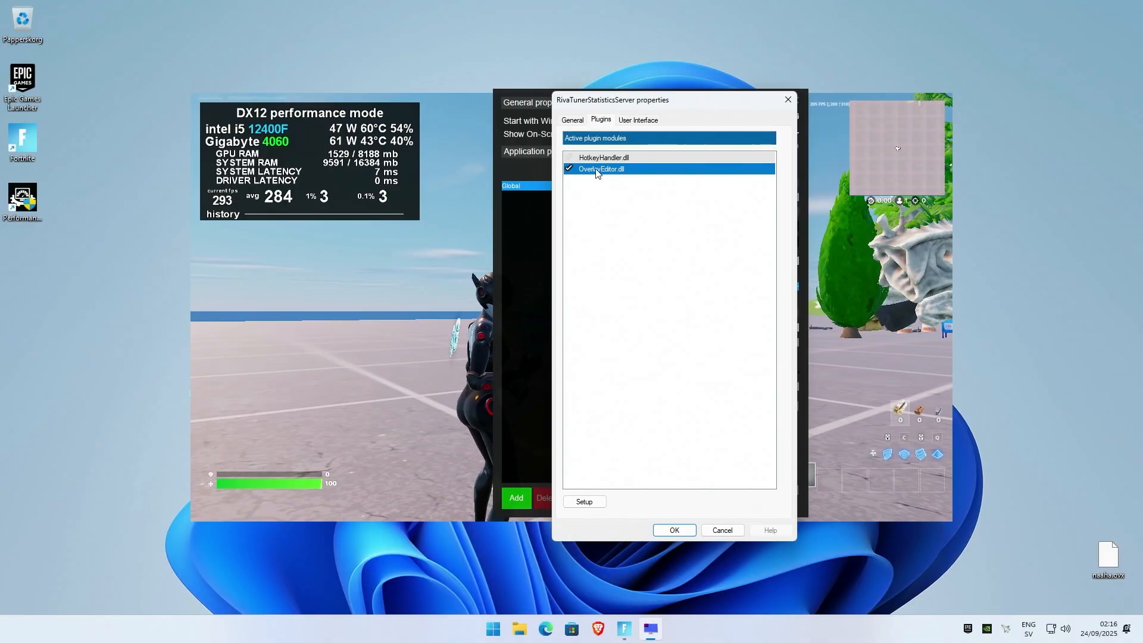
{"action": "double_click", "coordinate": [593, 172]}
{"action": "left_click_drag", "start_coordinate": [533, 87], "coordinate": [602, 98]}
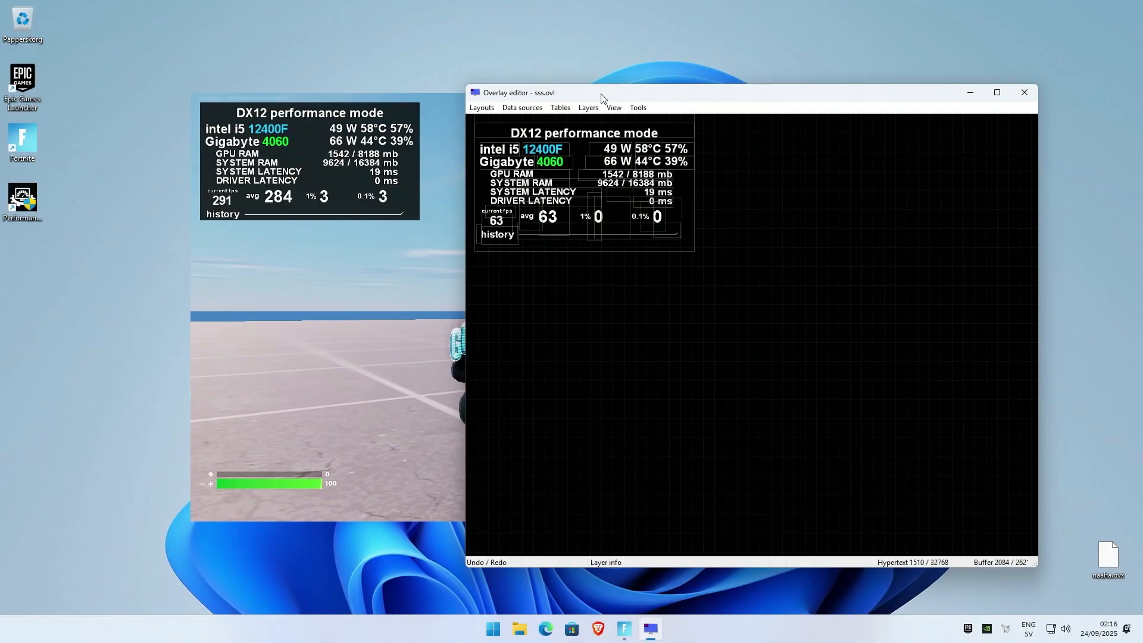
{"action": "left_click_drag", "start_coordinate": [619, 96], "coordinate": [621, 85]}
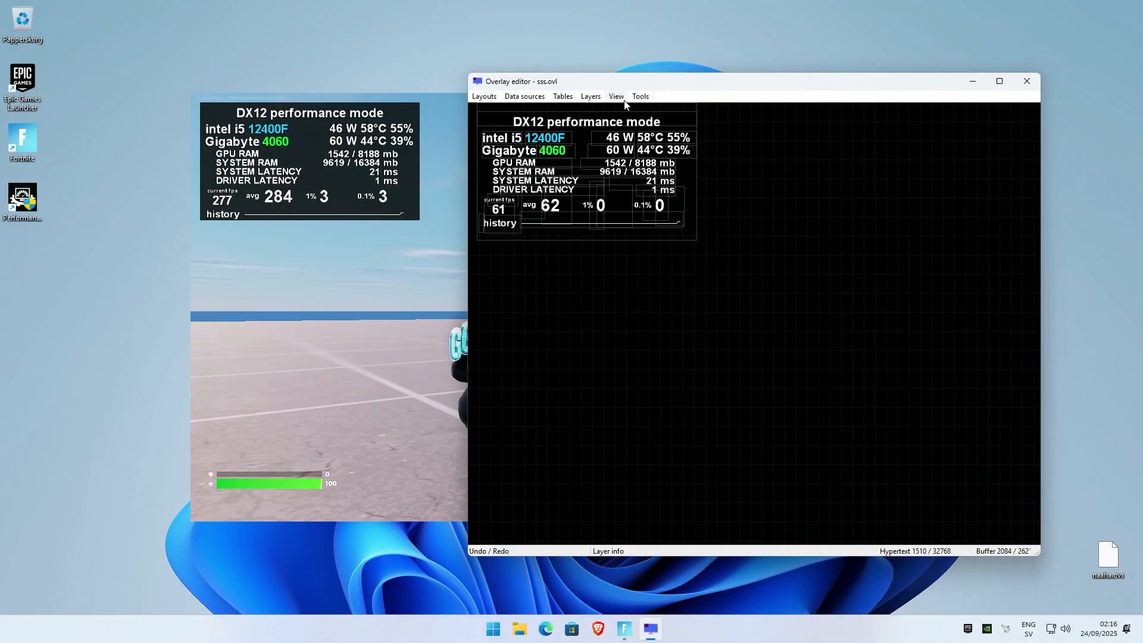
Step: Move the "DX12 performance mode" text layer below the statistics block and turn off Snap to grid
{"action": "left_click", "coordinate": [620, 98]}
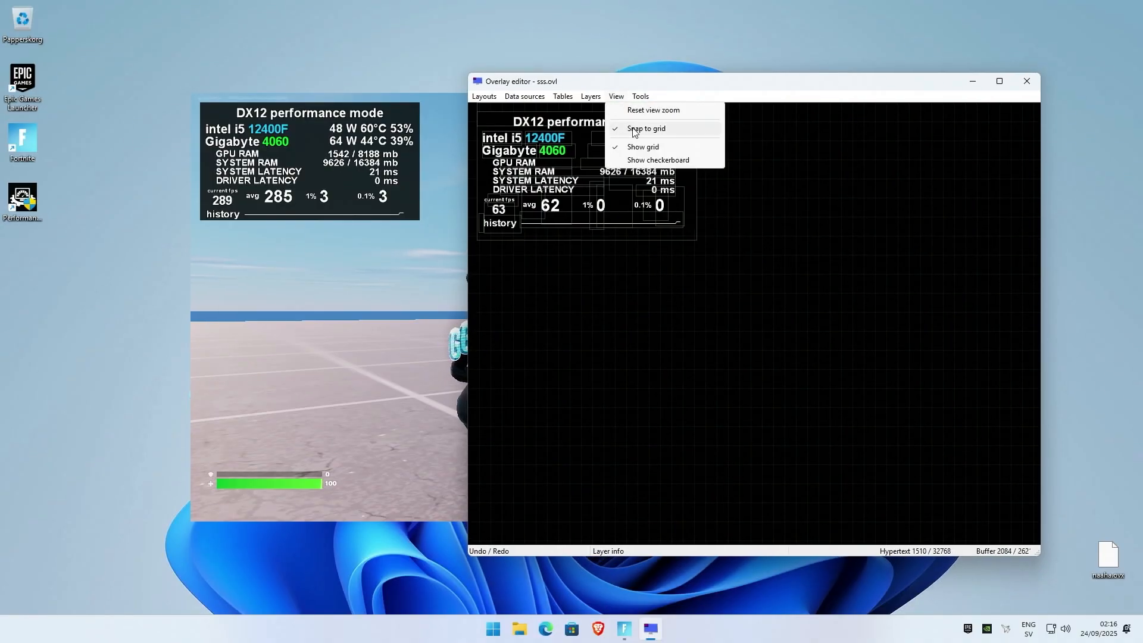
{"action": "left_click", "coordinate": [791, 191]}
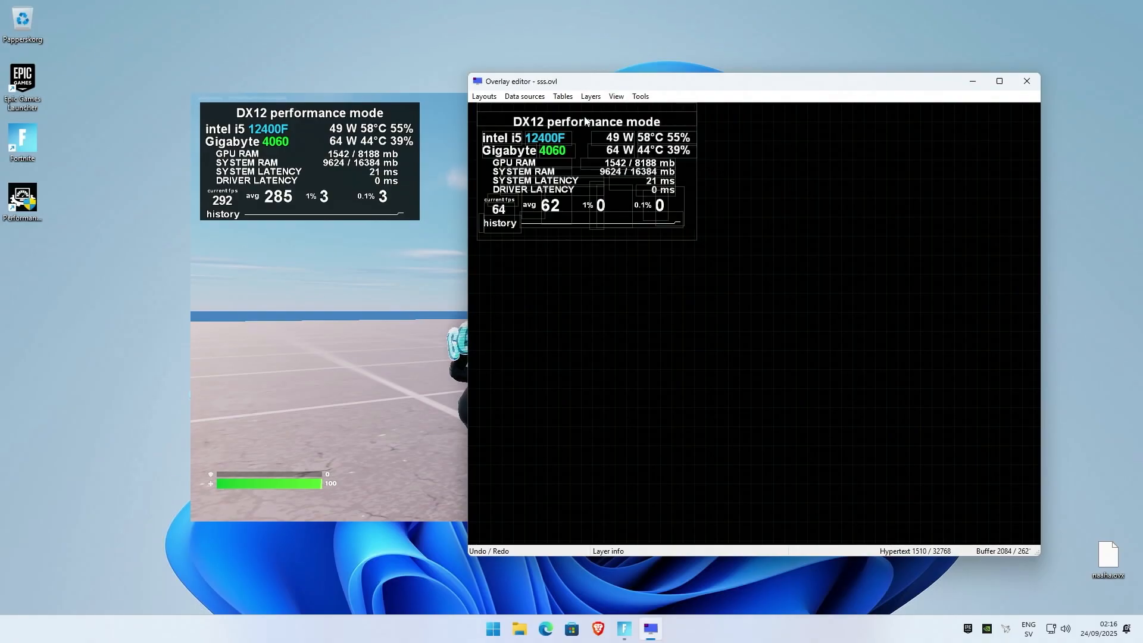
{"action": "left_click_drag", "start_coordinate": [584, 115], "coordinate": [618, 324]}
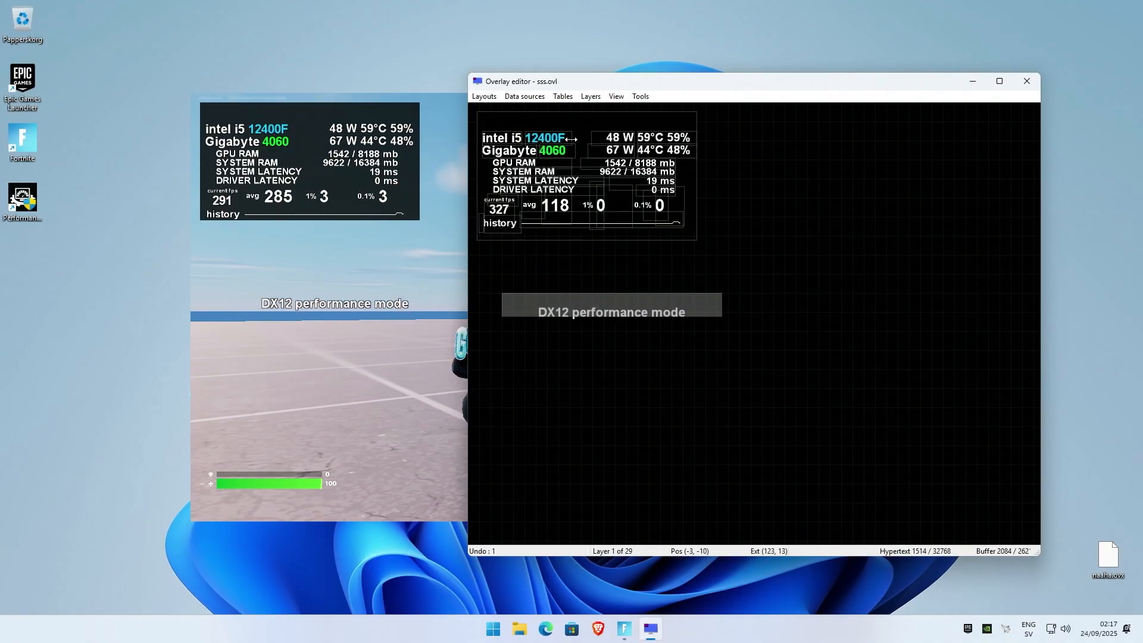
{"action": "left_click", "coordinate": [617, 96]}
{"action": "left_click", "coordinate": [632, 128]}
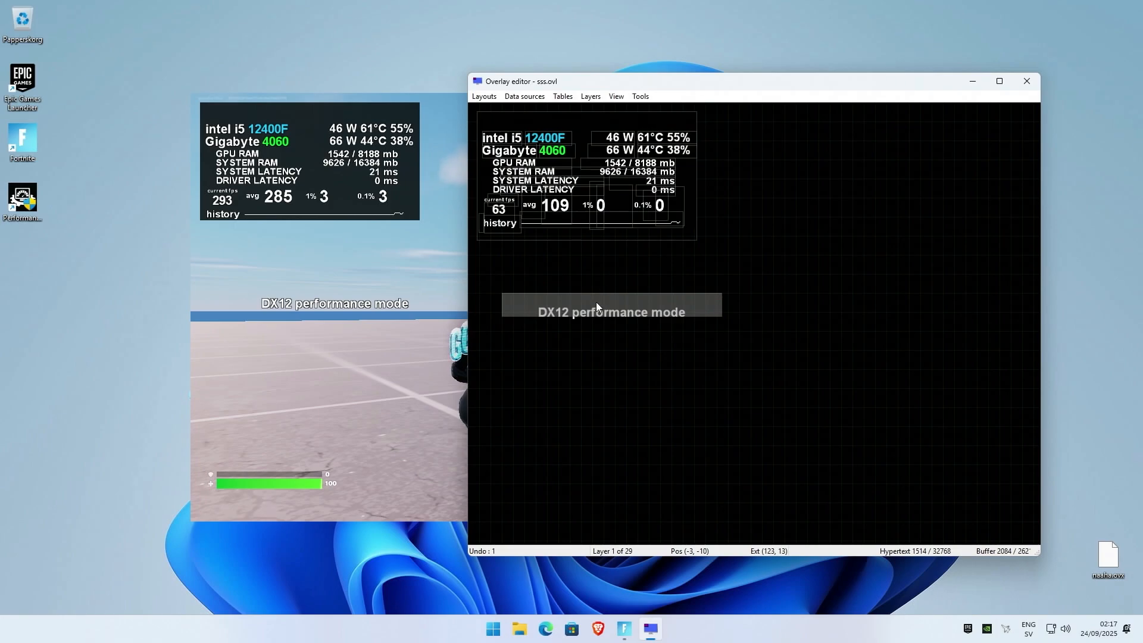
Step: Move the "DX12 performance mode" layer back to the top of the statistics block, at position (5, 0)
{"action": "left_click_drag", "start_coordinate": [595, 302], "coordinate": [570, 119]}
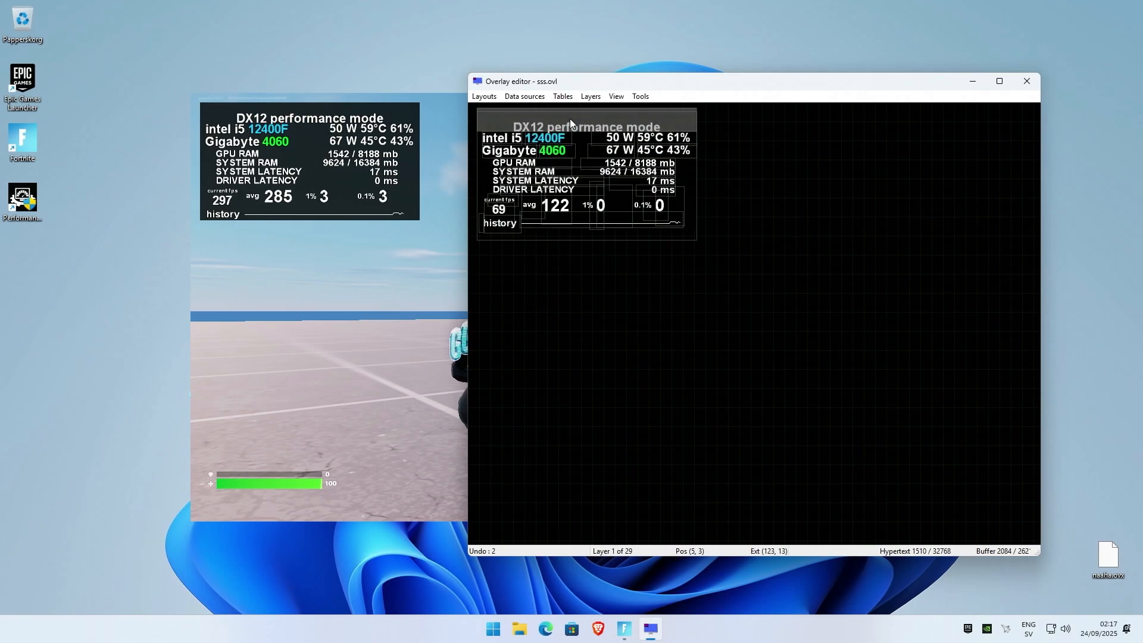
{"action": "key", "text": "Up"}
{"action": "key", "text": "Up"}
{"action": "key", "text": "Up"}
{"action": "key", "text": "Up"}
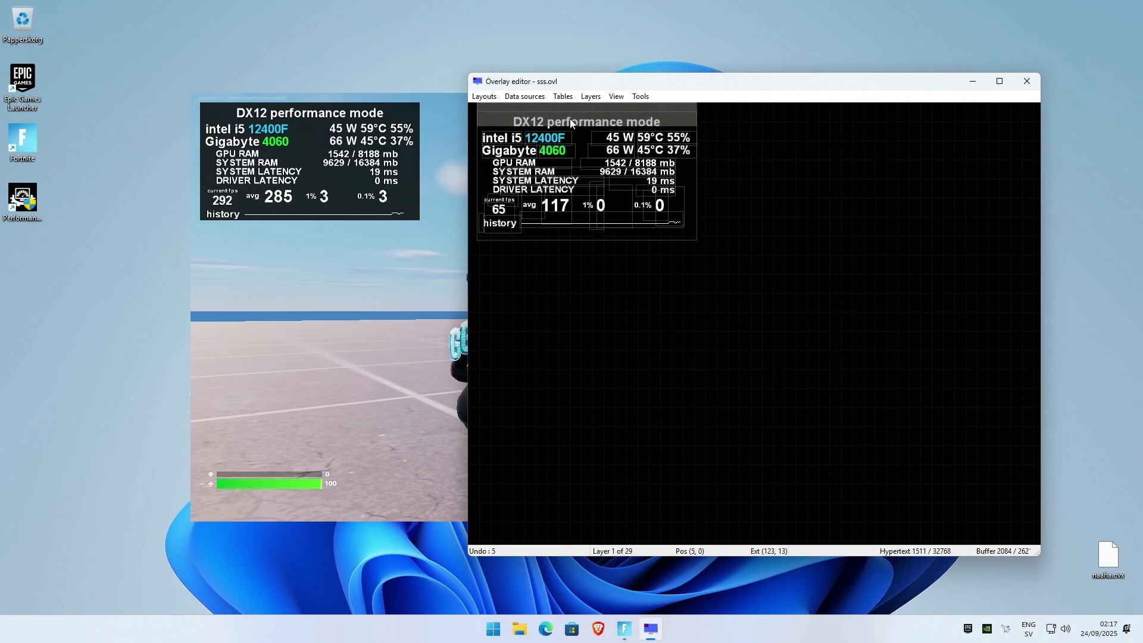
Step: Shift the overlay editor window slightly, open the overlay data sources list and examine its existing sources
{"action": "left_click", "coordinate": [621, 98]}
{"action": "mouse_move", "coordinate": [609, 87]}
{"action": "left_mouse_down"}
{"action": "mouse_move", "coordinate": [586, 86]}
{"action": "mouse_move", "coordinate": [603, 90]}
{"action": "left_mouse_up"}
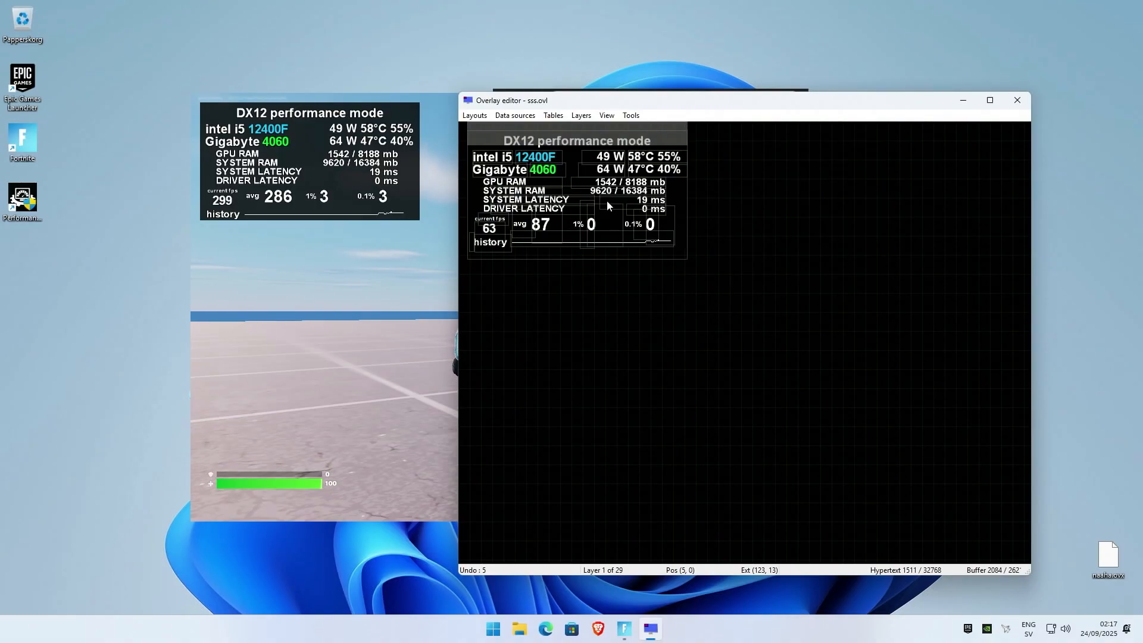
{"action": "left_click", "coordinate": [503, 116]}
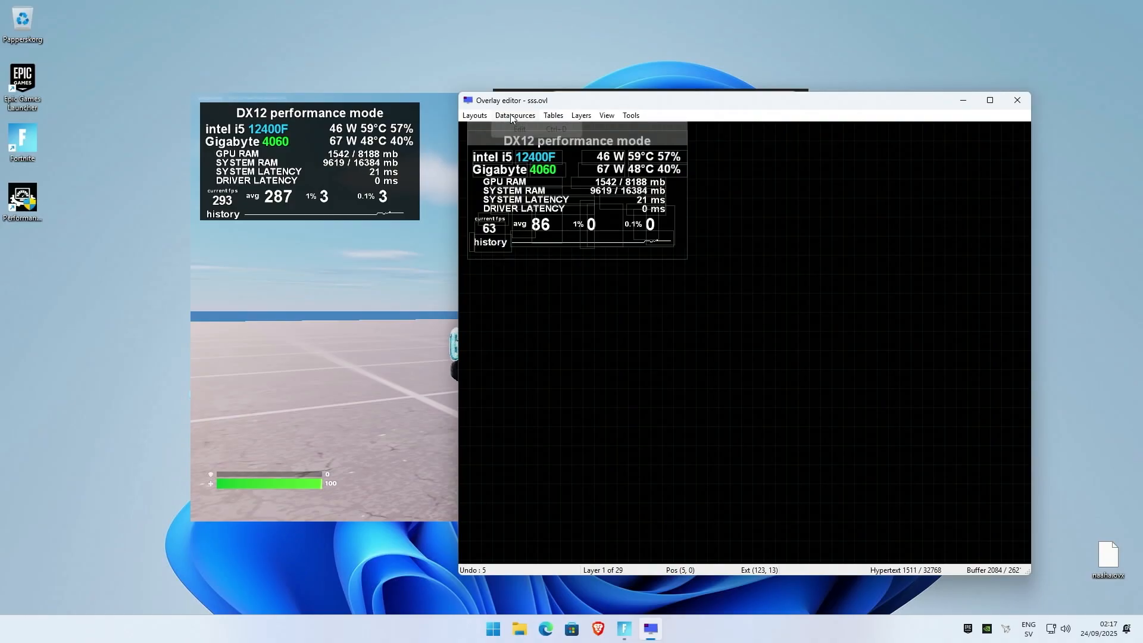
{"action": "left_click", "coordinate": [525, 135]}
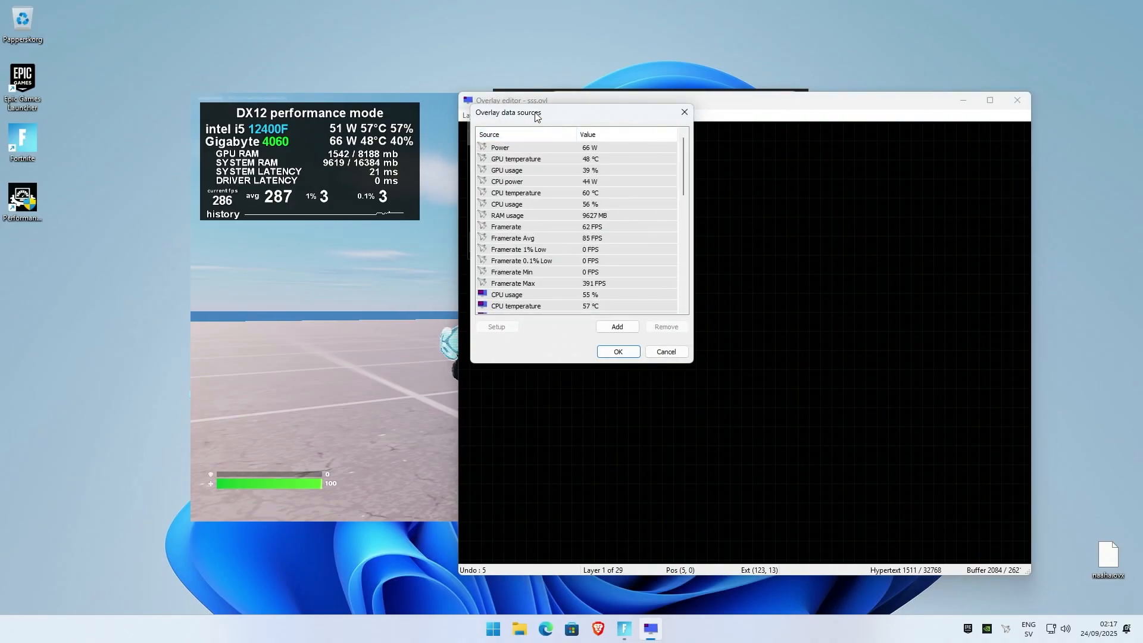
{"action": "left_click_drag", "start_coordinate": [531, 116], "coordinate": [759, 156]}
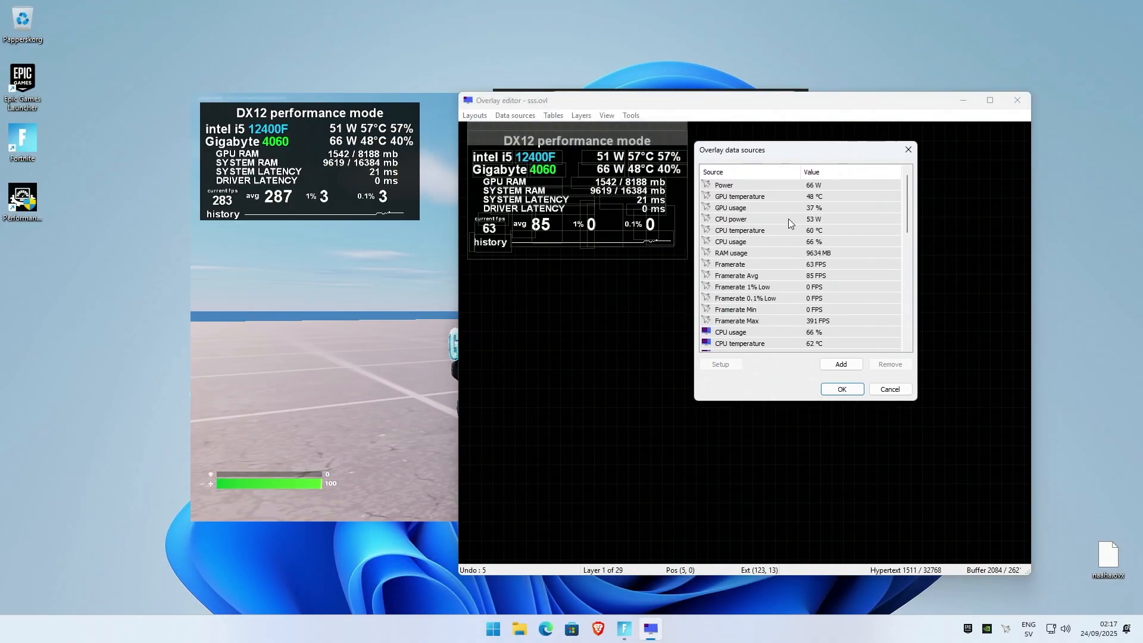
{"action": "scroll", "coordinate": [789, 219], "scroll_direction": "down", "scroll_amount": 3}
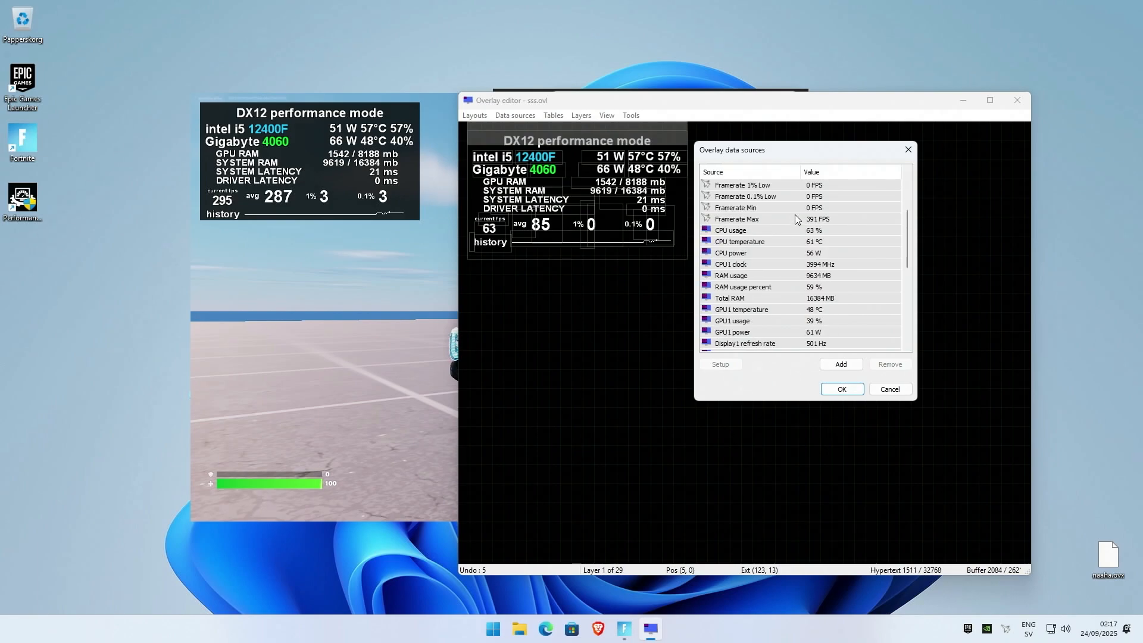
{"action": "scroll", "coordinate": [795, 217], "scroll_direction": "down", "scroll_amount": 6}
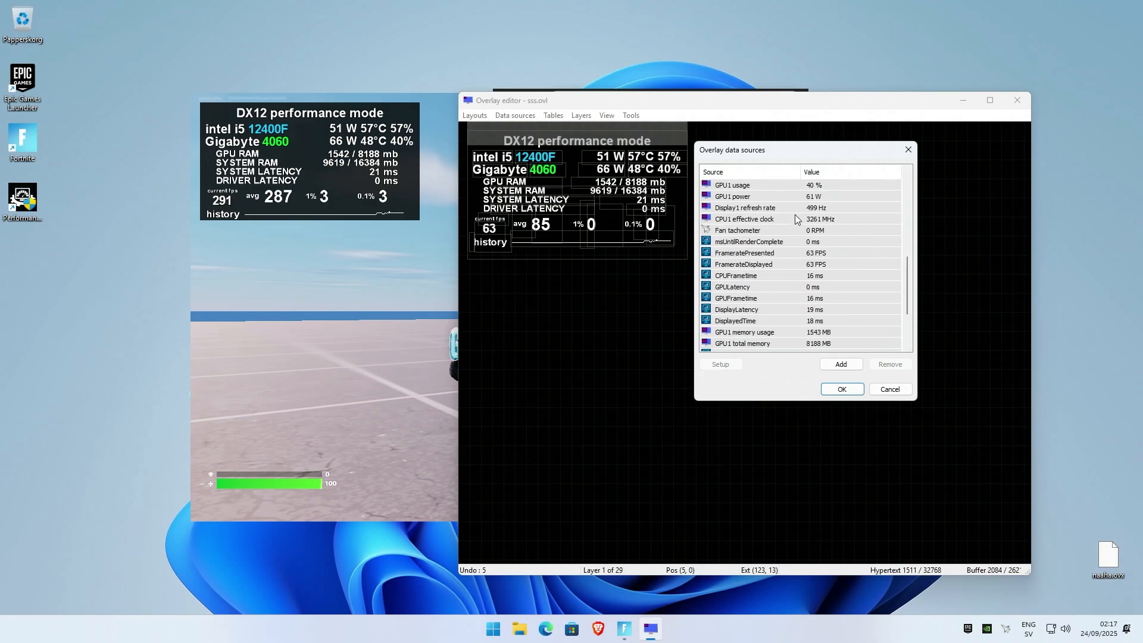
Step: Start adding data sources from Internal HAL, marking CPU usage, CPU1 usage, CPU3 usage and CPU4 usage, and look through the remaining sensors
{"action": "left_click", "coordinate": [841, 364]}
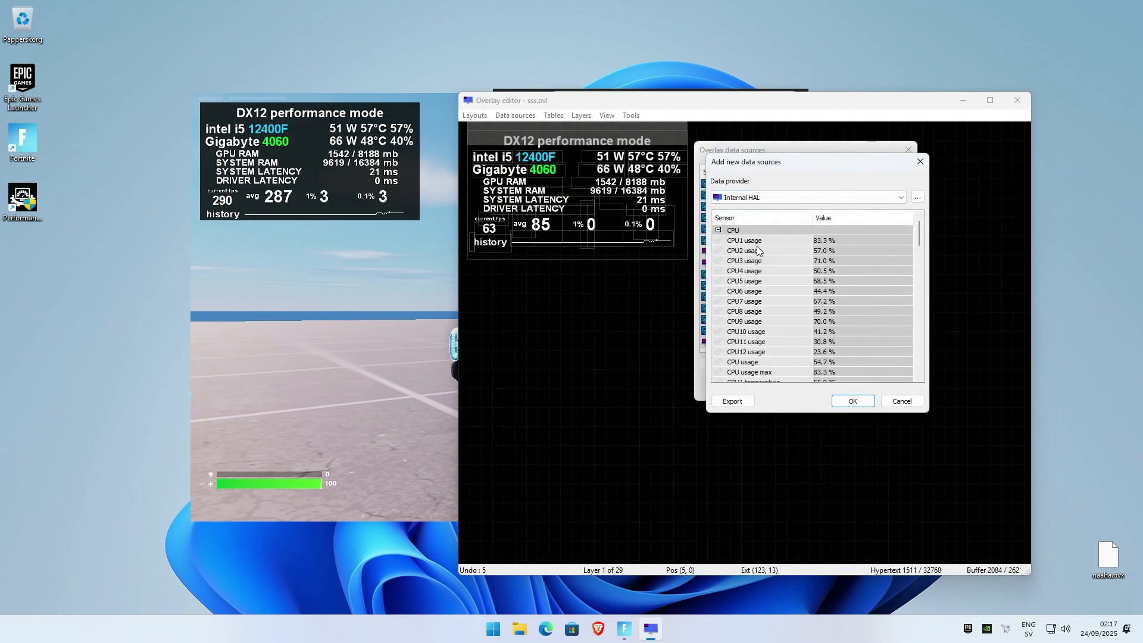
{"action": "left_click", "coordinate": [743, 362]}
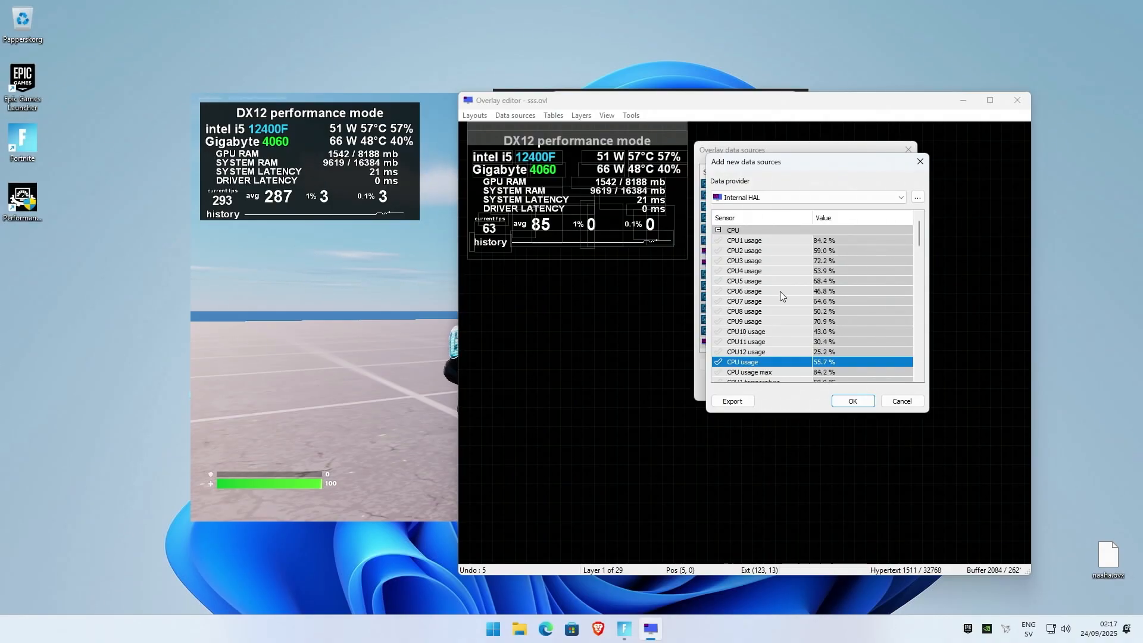
{"action": "left_click", "coordinate": [719, 240]}
{"action": "left_click", "coordinate": [719, 251]}
{"action": "left_click", "coordinate": [719, 281]}
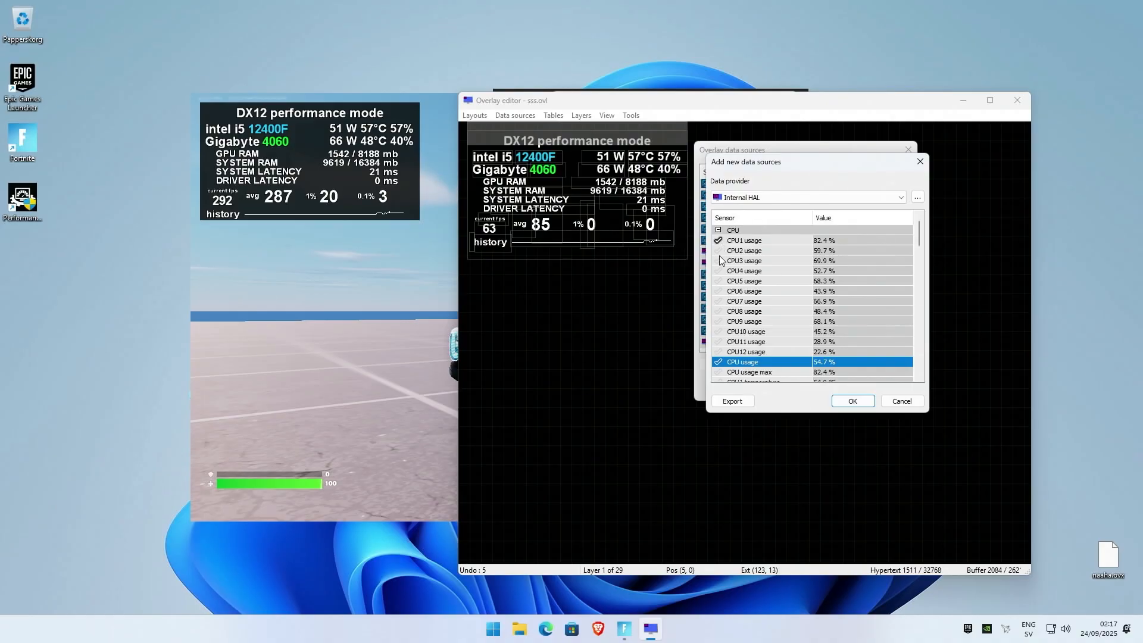
{"action": "left_click", "coordinate": [719, 261]}
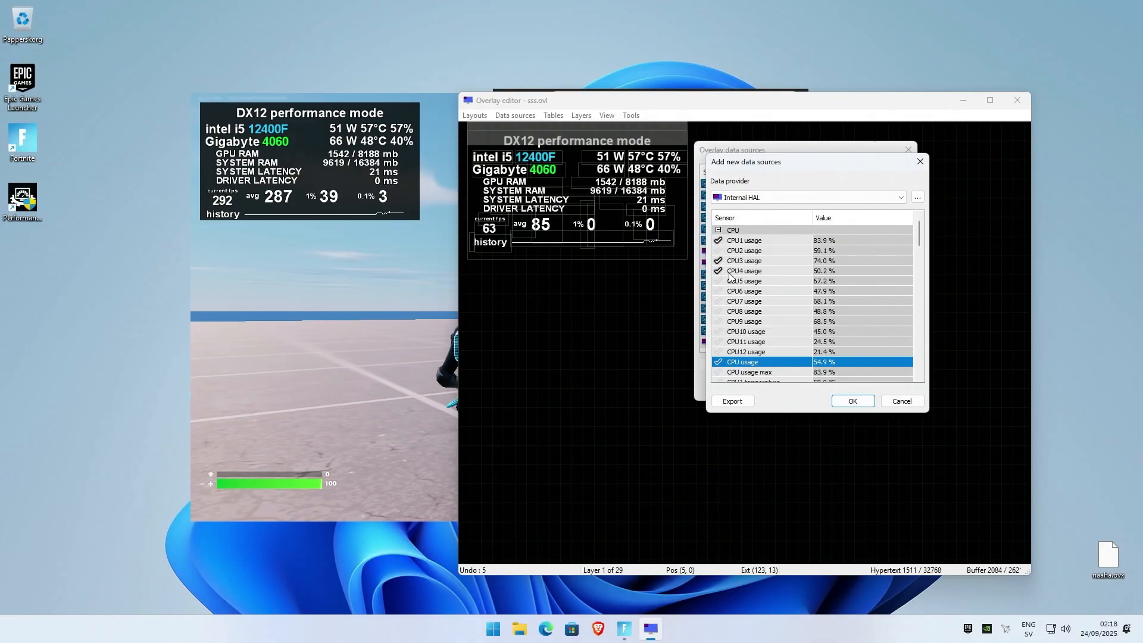
{"action": "scroll", "coordinate": [774, 283], "scroll_direction": "down", "scroll_amount": 10}
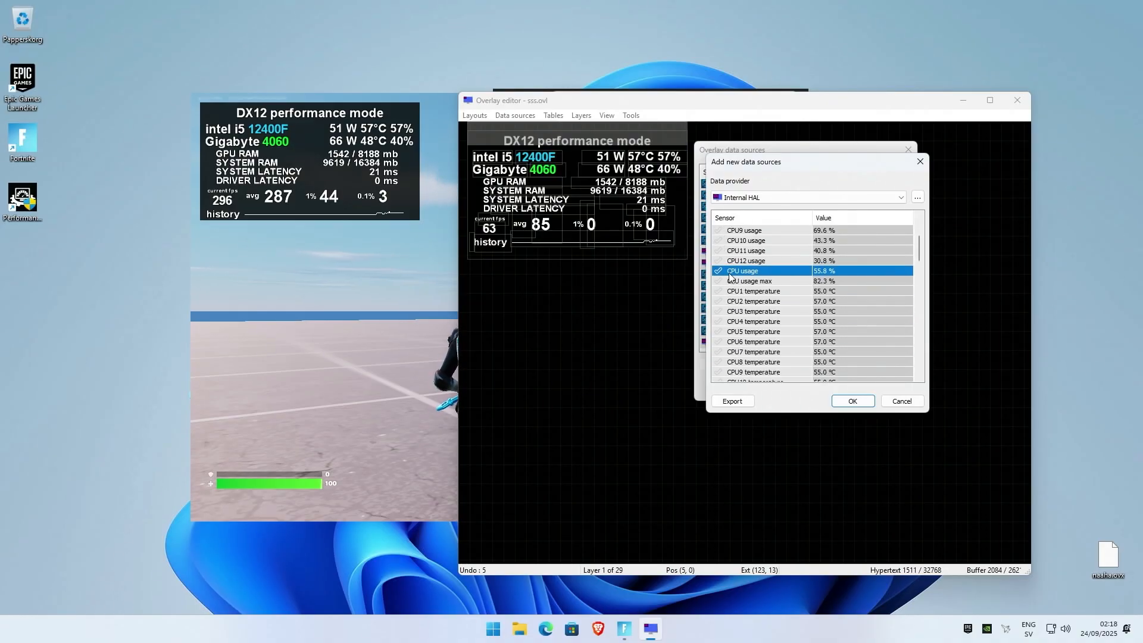
{"action": "scroll", "coordinate": [794, 286], "scroll_direction": "down", "scroll_amount": 6}
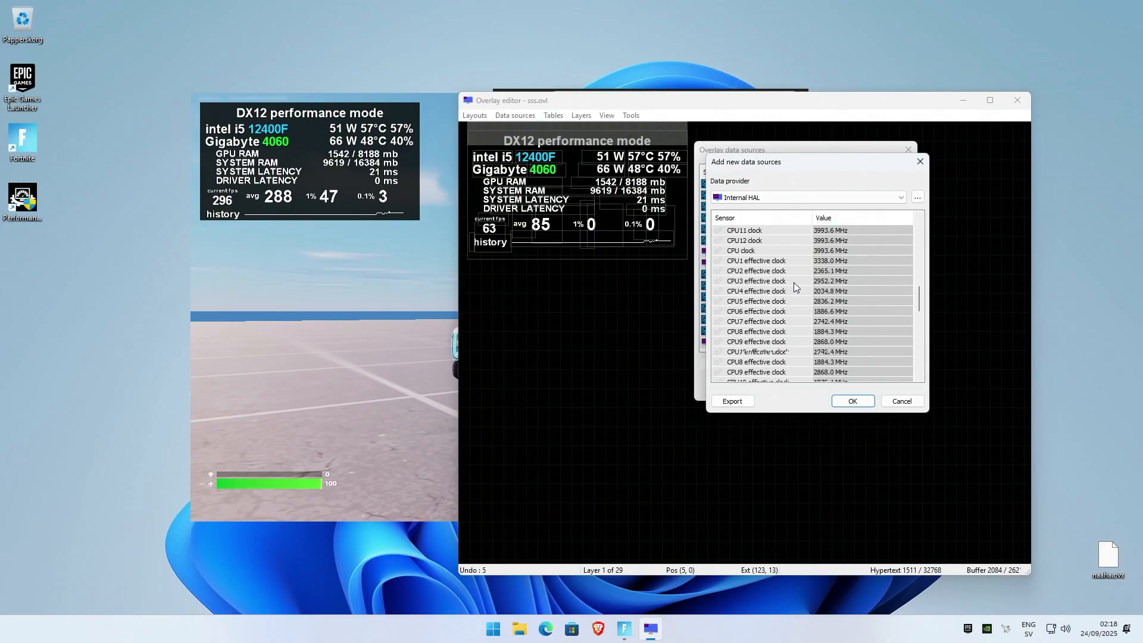
{"action": "scroll", "coordinate": [778, 288], "scroll_direction": "down", "scroll_amount": 1}
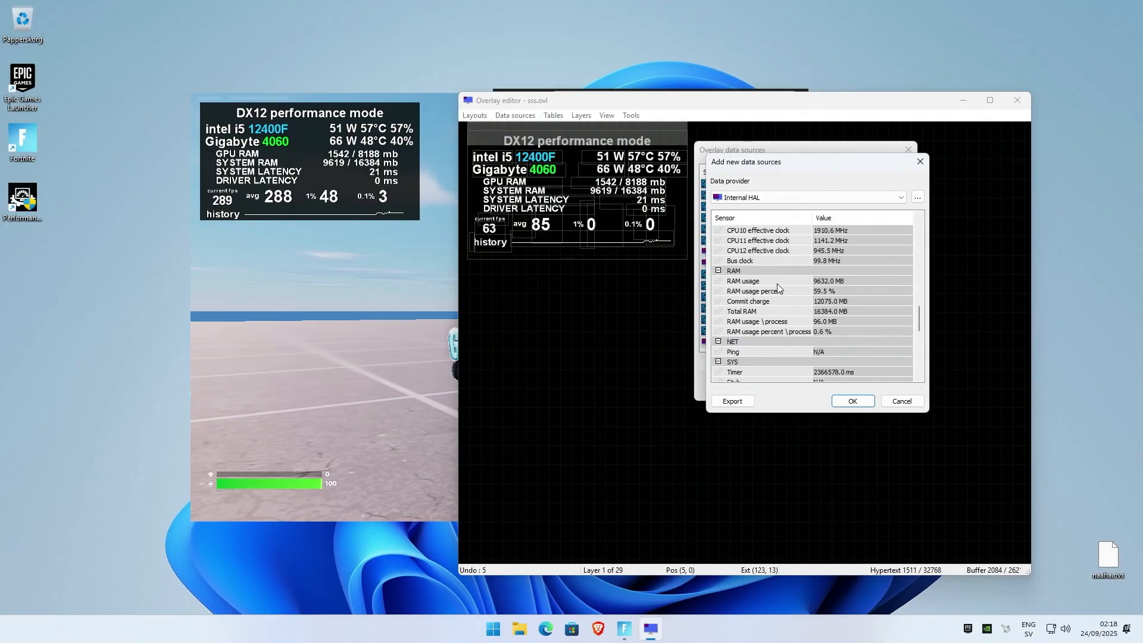
Step: Examine the sensors offered by the PresentMon data provider
{"action": "left_click", "coordinate": [740, 199]}
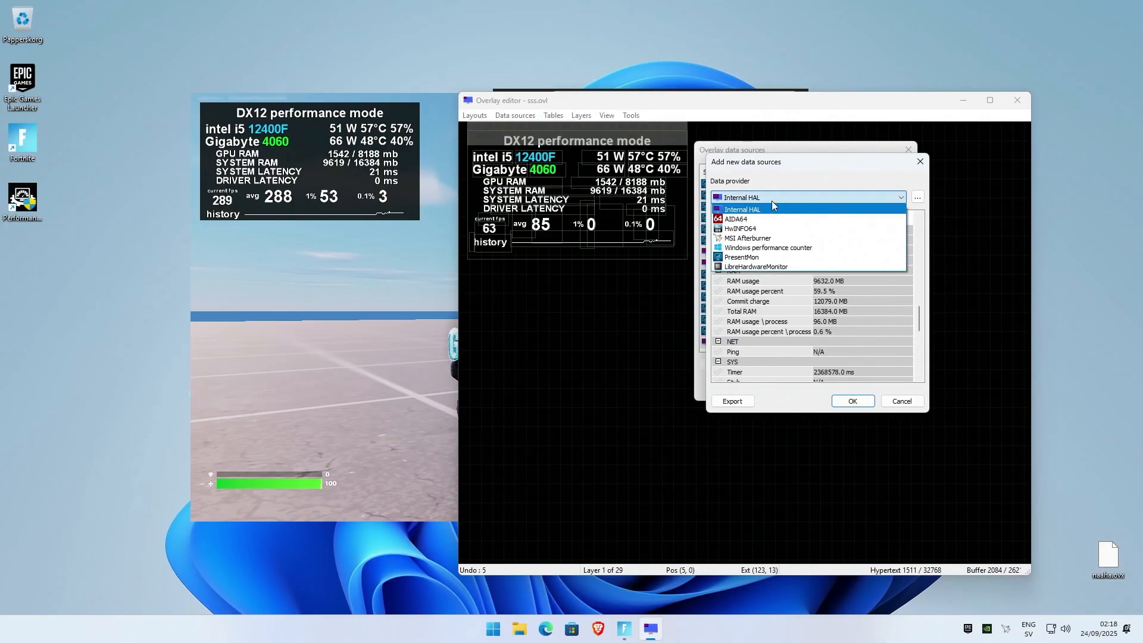
{"action": "left_click", "coordinate": [771, 260]}
{"action": "scroll", "coordinate": [787, 227], "scroll_direction": "down", "scroll_amount": 3}
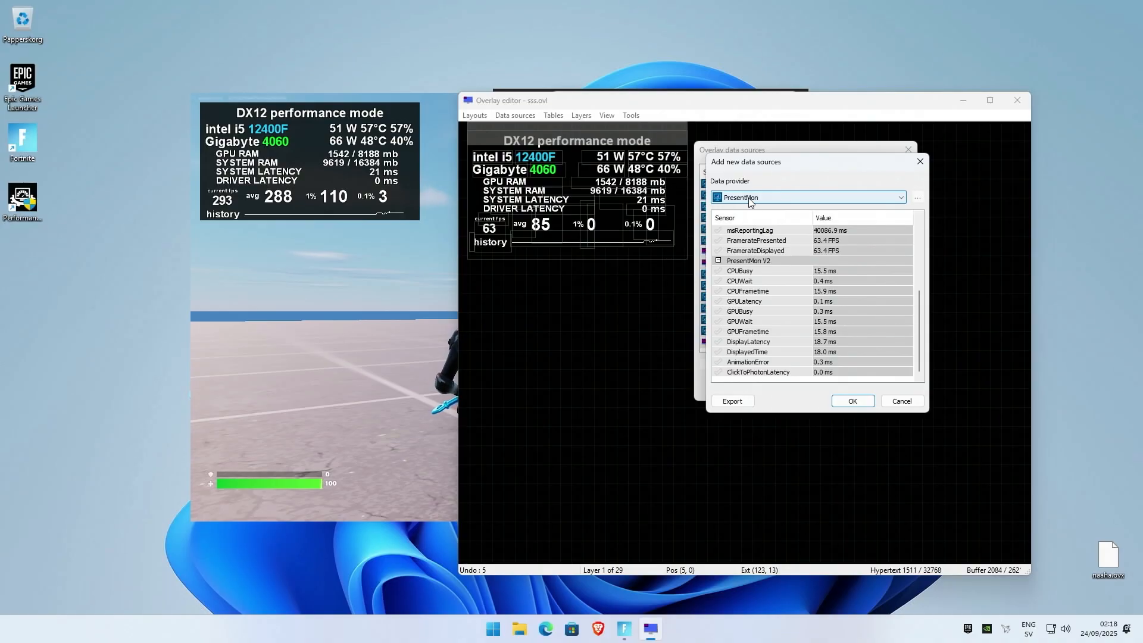
Step: Mark the processor and graphics card Name sensors under the LibreHardwareMonitor provider, and dismiss the data source dialogs without adding anything
{"action": "left_click", "coordinate": [770, 200]}
{"action": "left_click", "coordinate": [784, 267]}
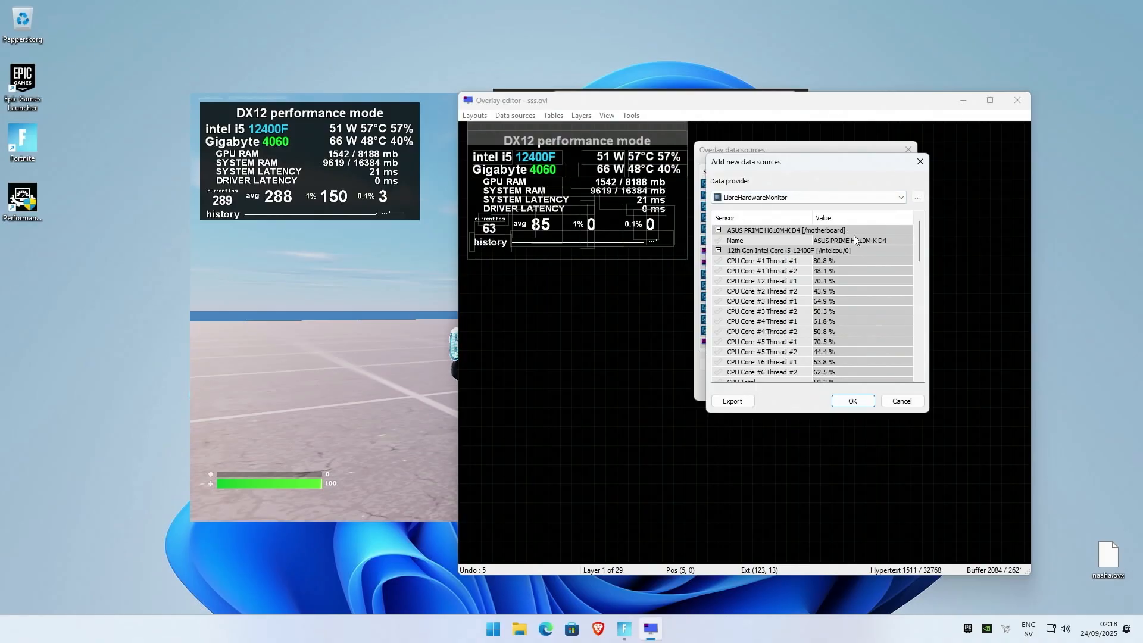
{"action": "left_click", "coordinate": [854, 237]}
{"action": "scroll", "coordinate": [847, 262], "scroll_direction": "down", "scroll_amount": 5}
{"action": "left_click", "coordinate": [856, 247]}
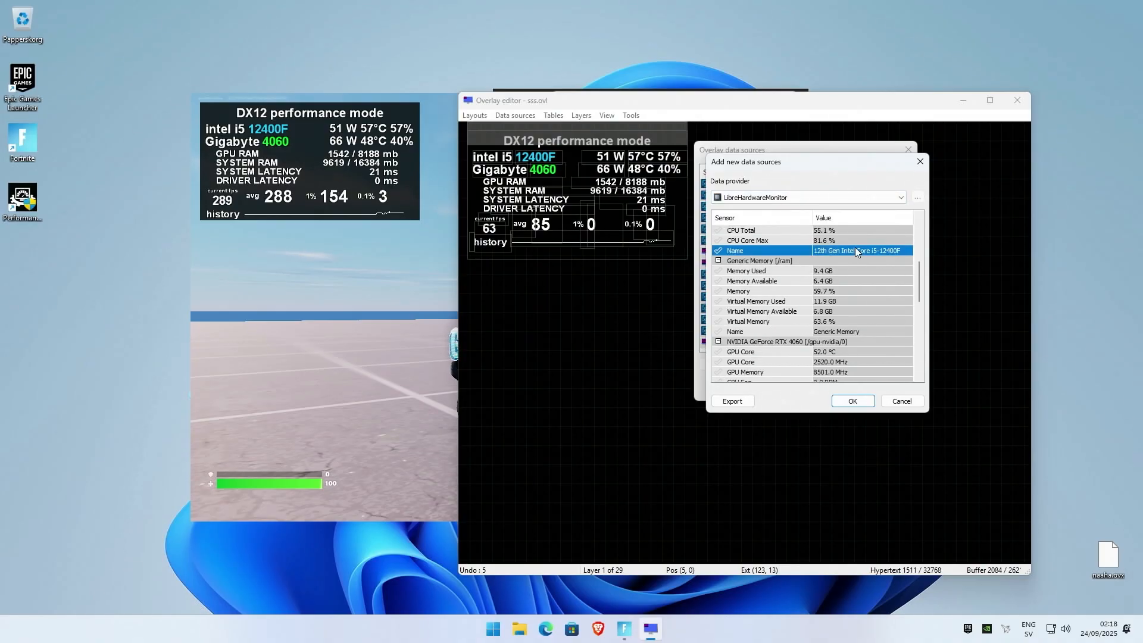
{"action": "scroll", "coordinate": [860, 260], "scroll_direction": "down", "scroll_amount": 10}
{"action": "left_click", "coordinate": [874, 373]}
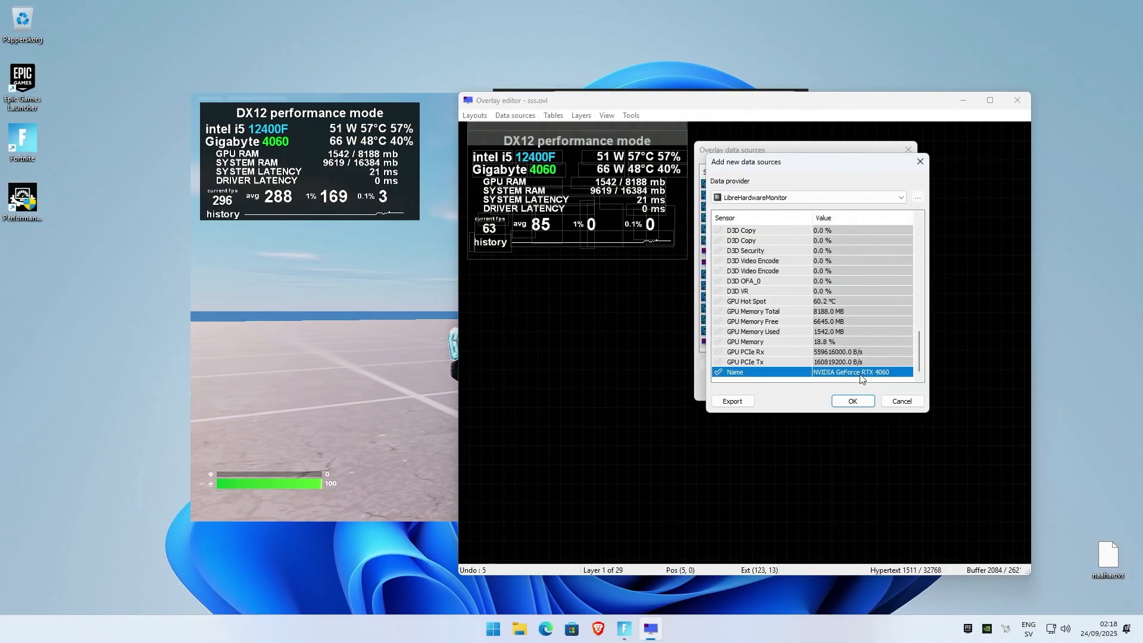
{"action": "scroll", "coordinate": [852, 375], "scroll_direction": "up", "scroll_amount": 10}
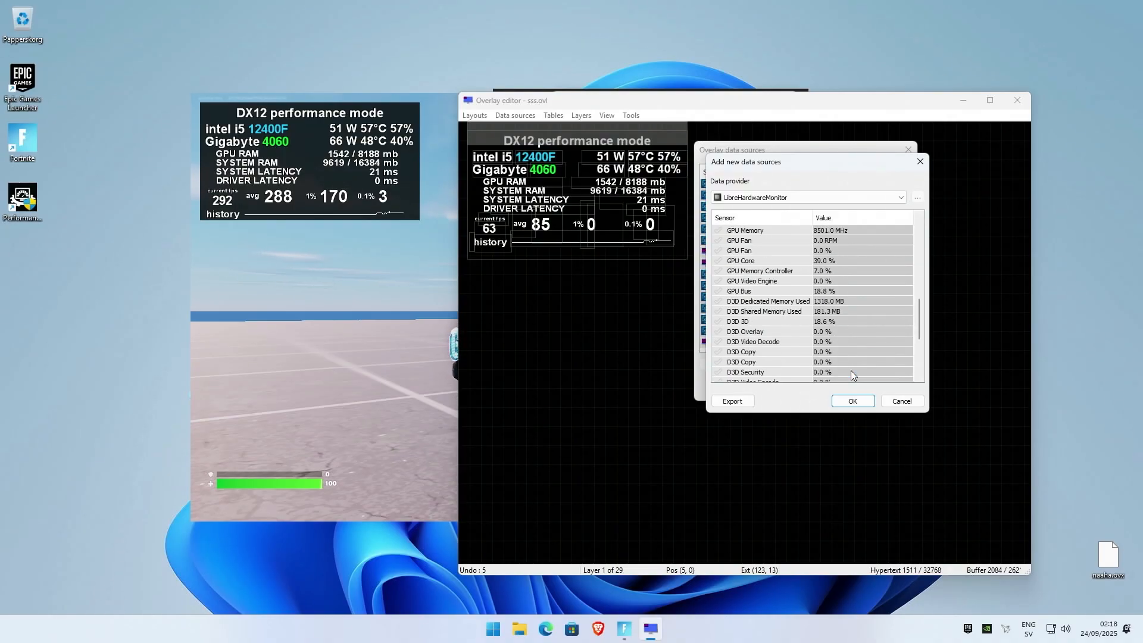
{"action": "left_click", "coordinate": [903, 400]}
{"action": "scroll", "coordinate": [763, 291], "scroll_direction": "up", "scroll_amount": 10}
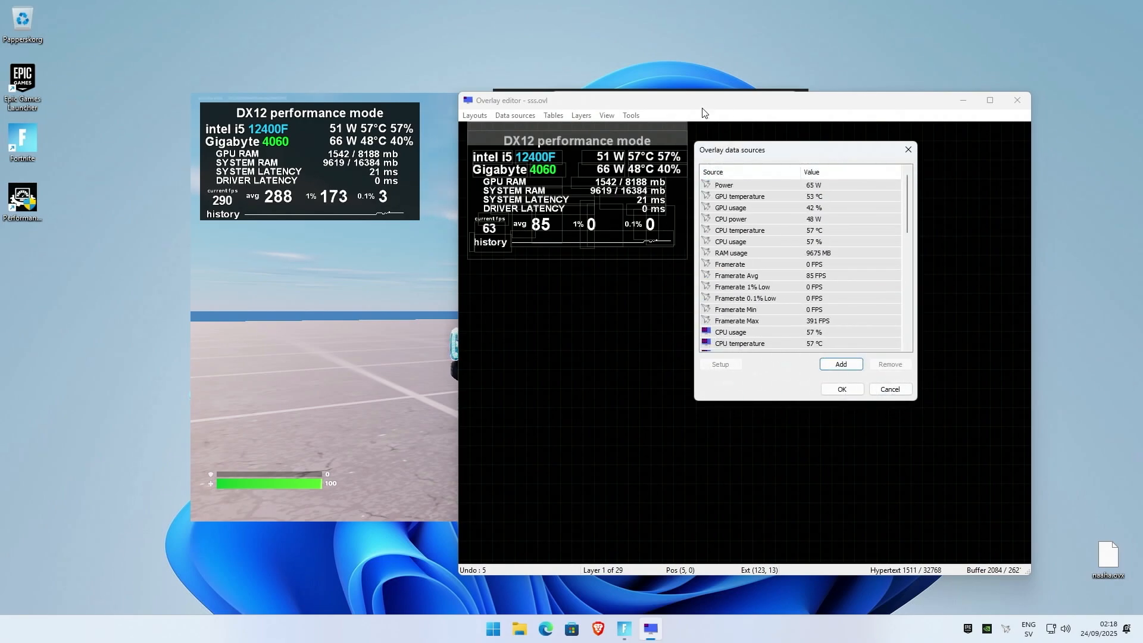
{"action": "left_click", "coordinate": [909, 150]}
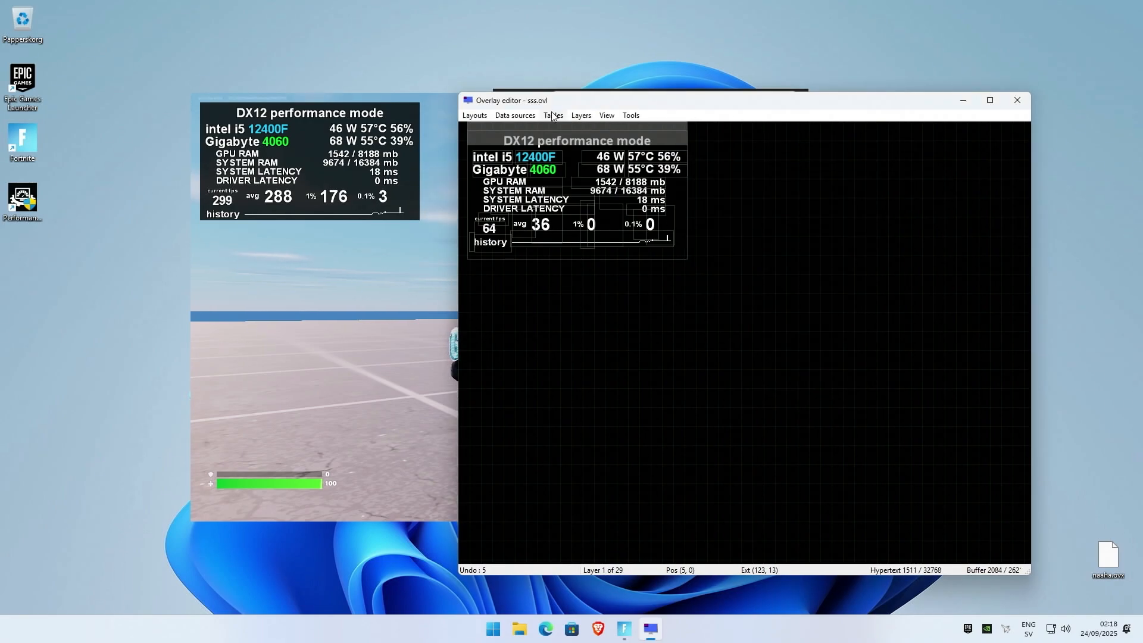
Step: Add a new text layer and place it in the empty area below the statistics block, at about position (92, 116)
{"action": "left_click", "coordinate": [582, 115]}
{"action": "left_click", "coordinate": [595, 129]}
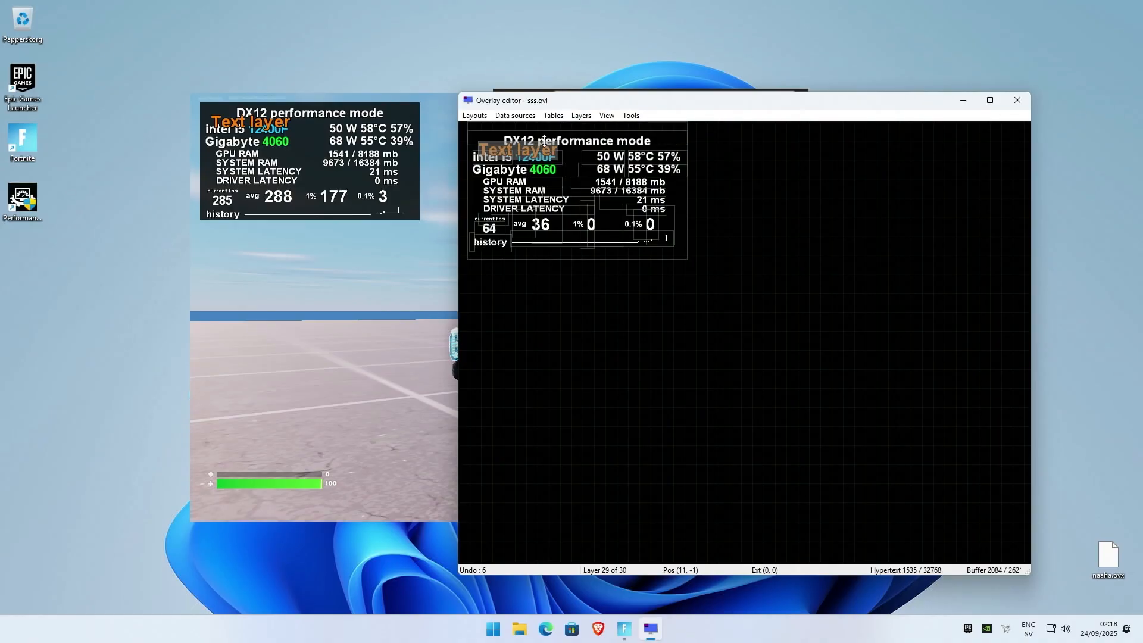
{"action": "left_click_drag", "start_coordinate": [662, 326], "coordinate": [672, 338]}
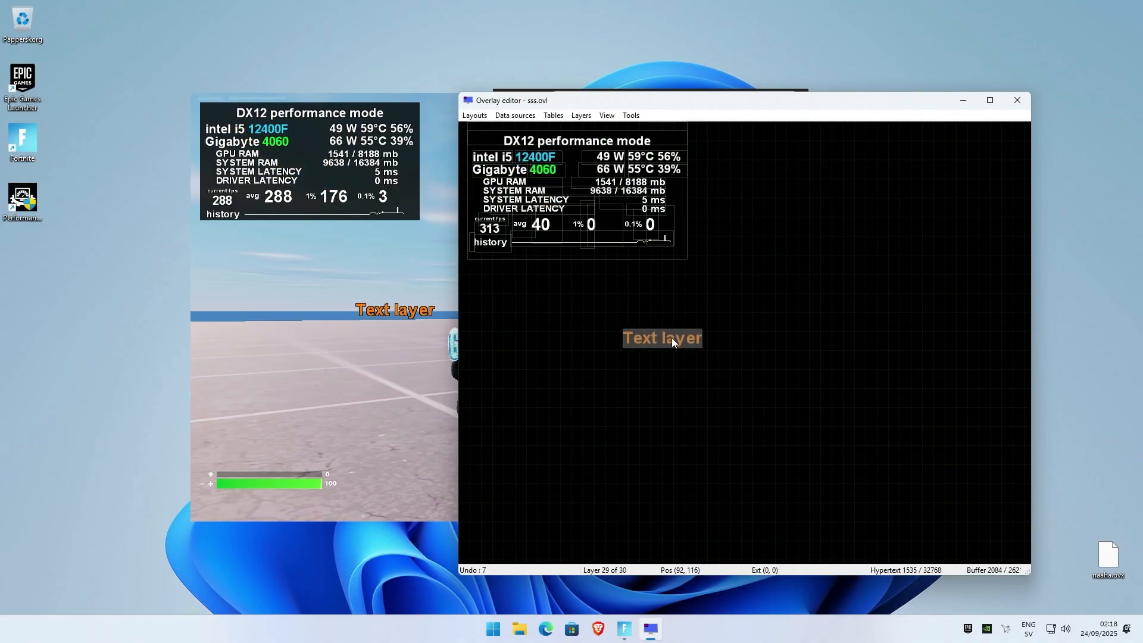
Step: Replace the new text layer's hypertext with "intel i5"
{"action": "double_click", "coordinate": [672, 338]}
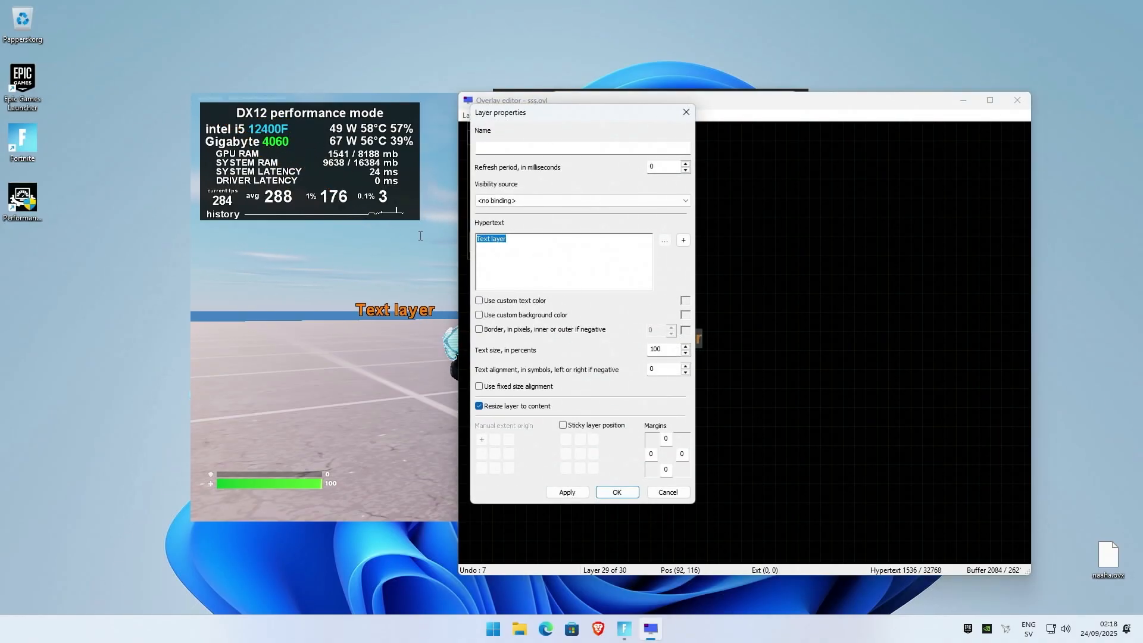
{"action": "left_click_drag", "start_coordinate": [562, 113], "coordinate": [870, 128]}
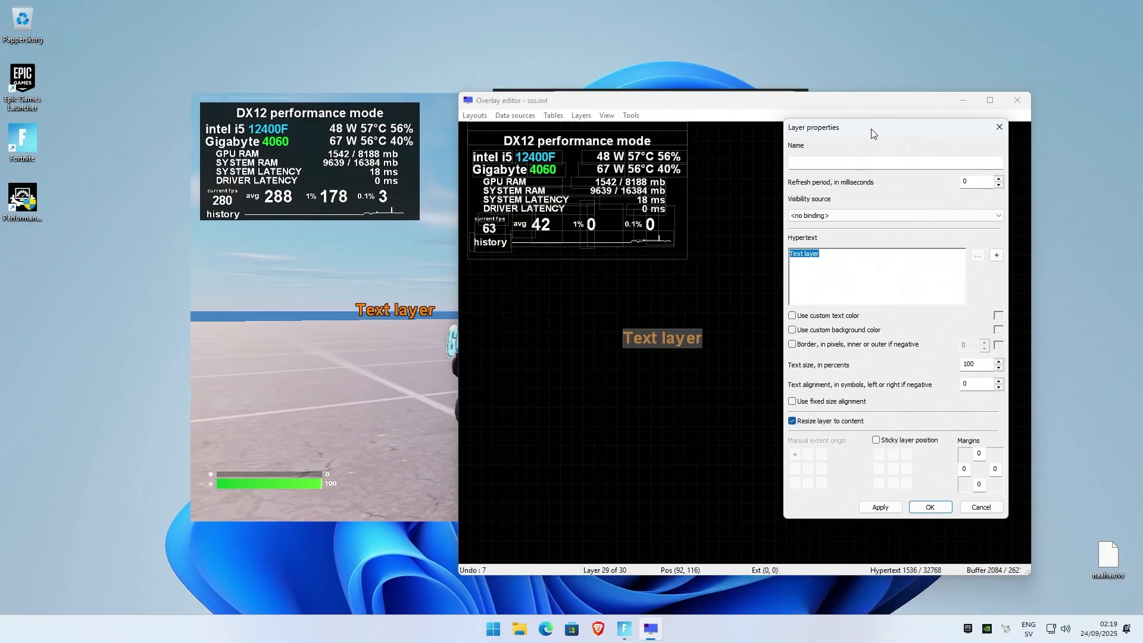
{"action": "left_click", "coordinate": [828, 263]}
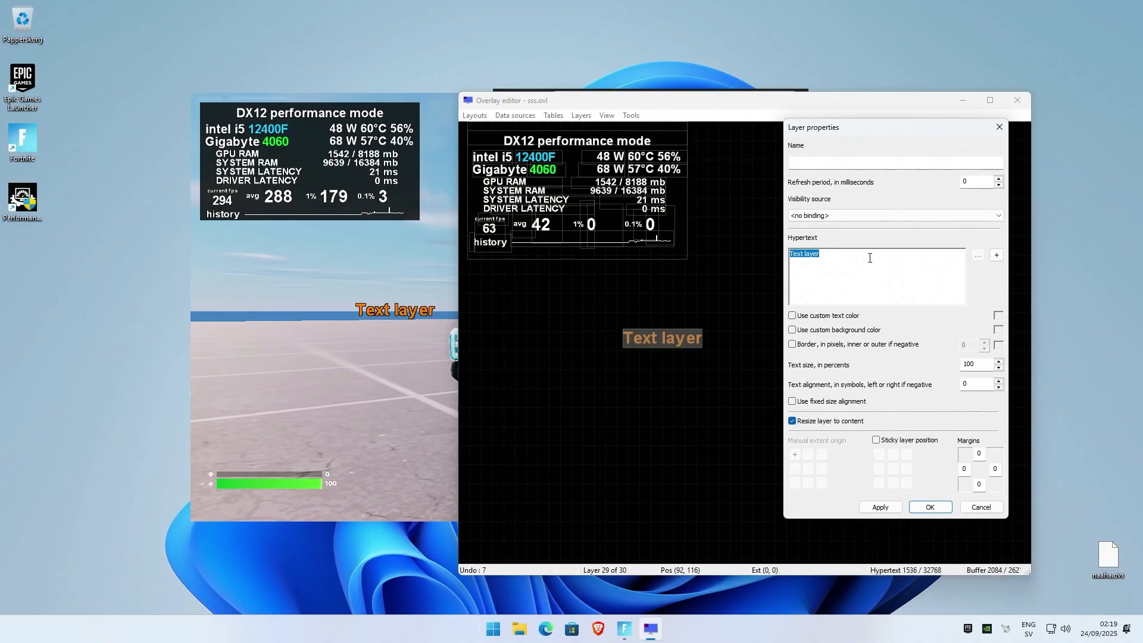
{"action": "key", "text": "BackSpace"}
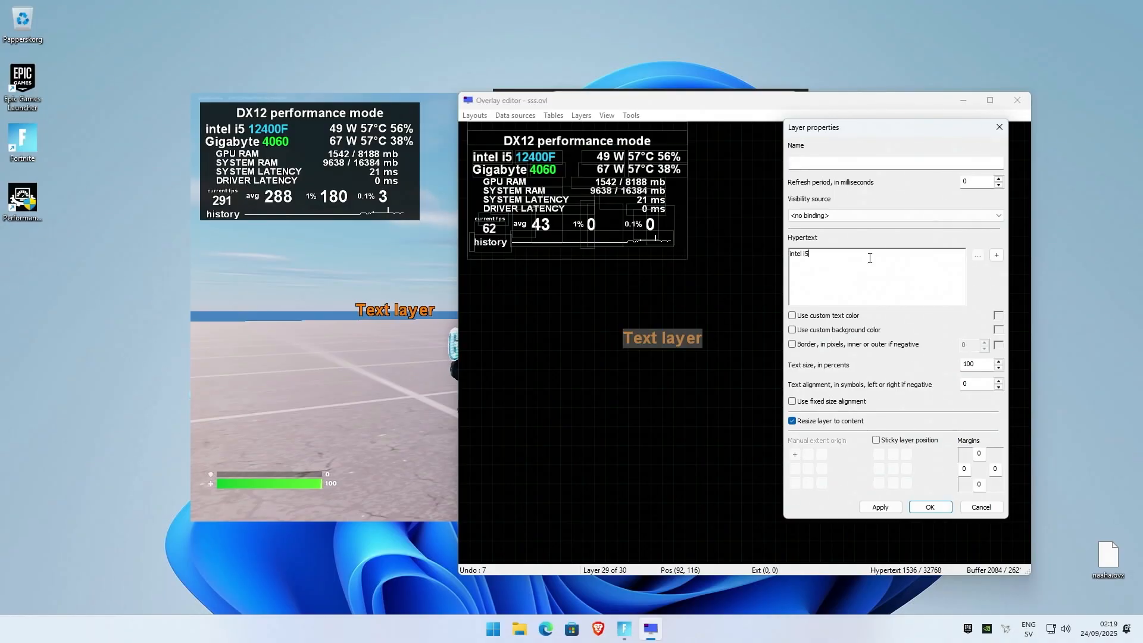
{"action": "key", "text": "Return"}
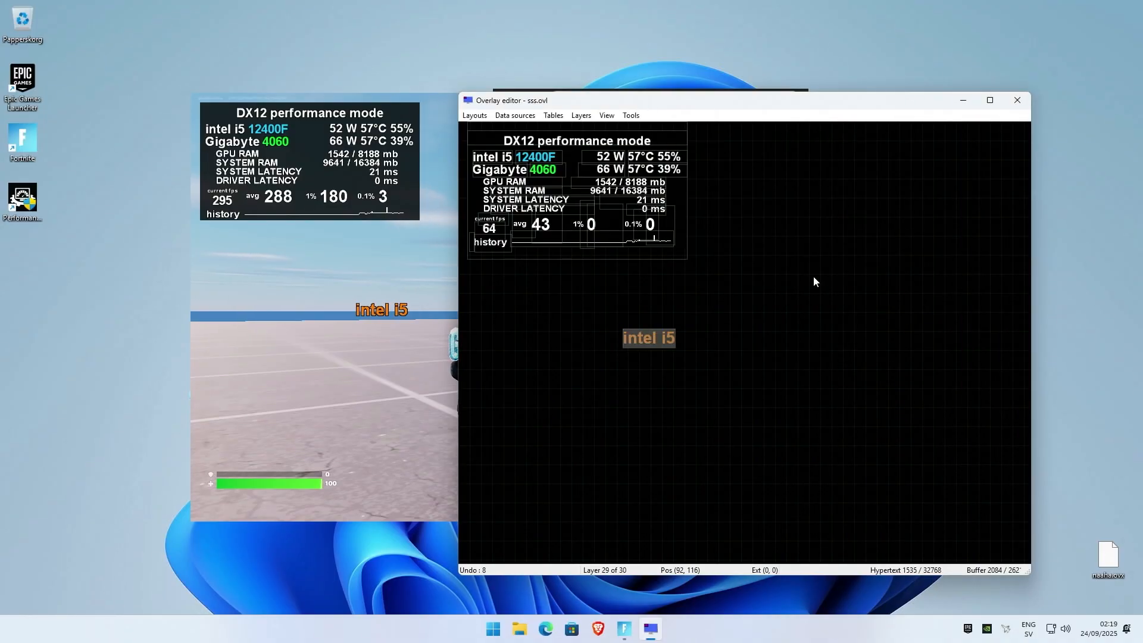
Step: Give the "intel i5" layer a white custom text color and a text size of 70 percent
{"action": "double_click", "coordinate": [670, 338]}
{"action": "left_click_drag", "start_coordinate": [537, 117], "coordinate": [825, 125]}
{"action": "left_click", "coordinate": [787, 307]}
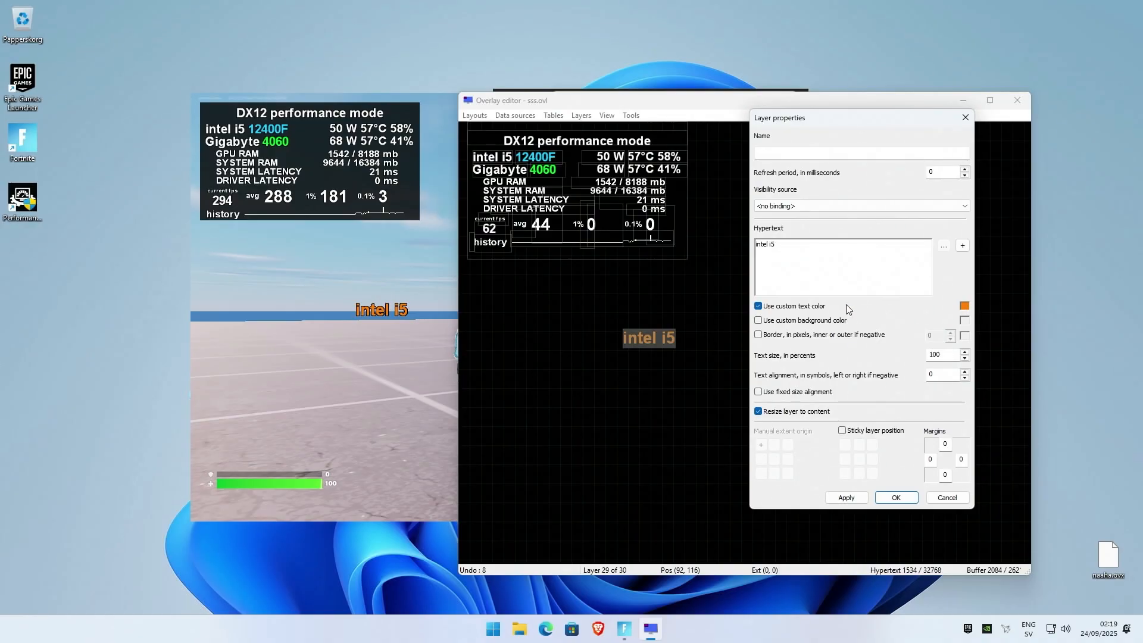
{"action": "left_click", "coordinate": [965, 306]}
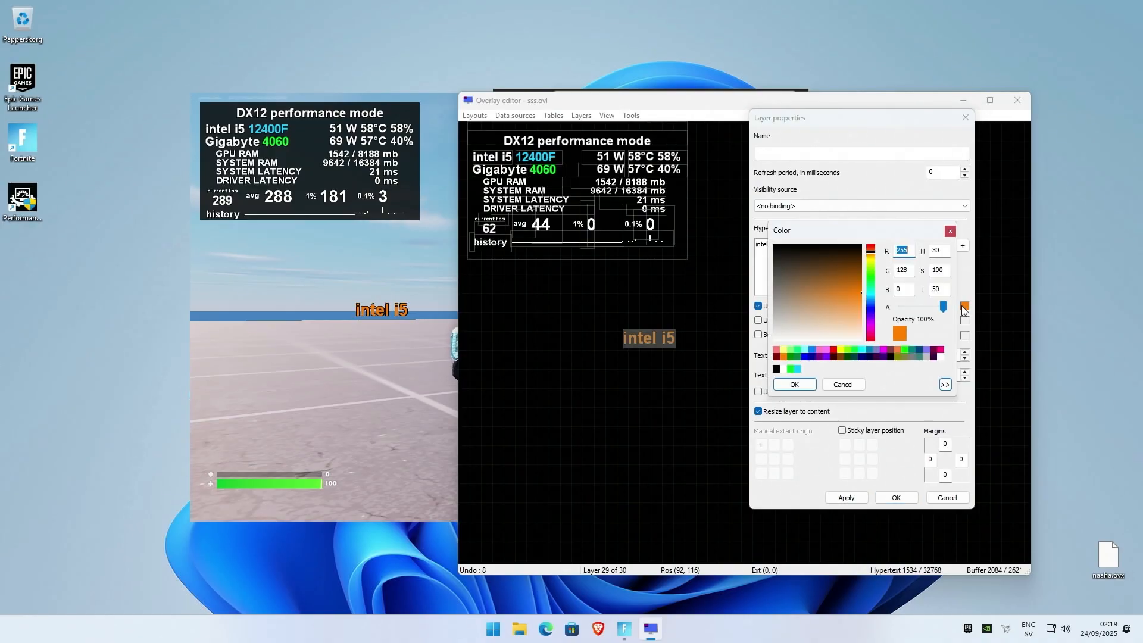
{"action": "left_click", "coordinate": [797, 385]}
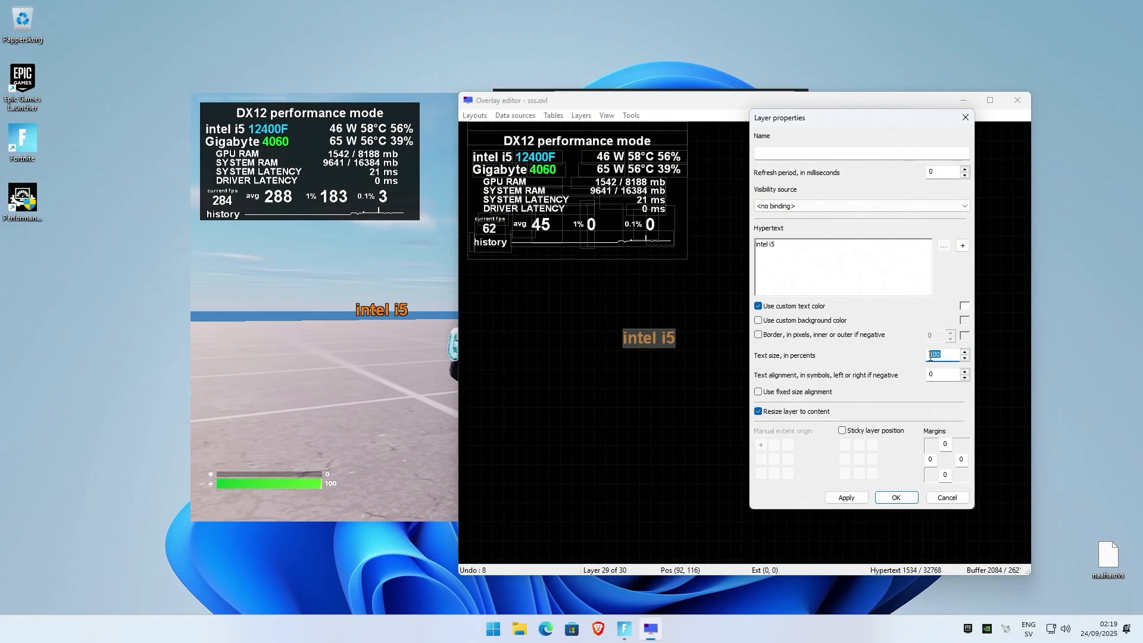
{"action": "type", "text": "70"}
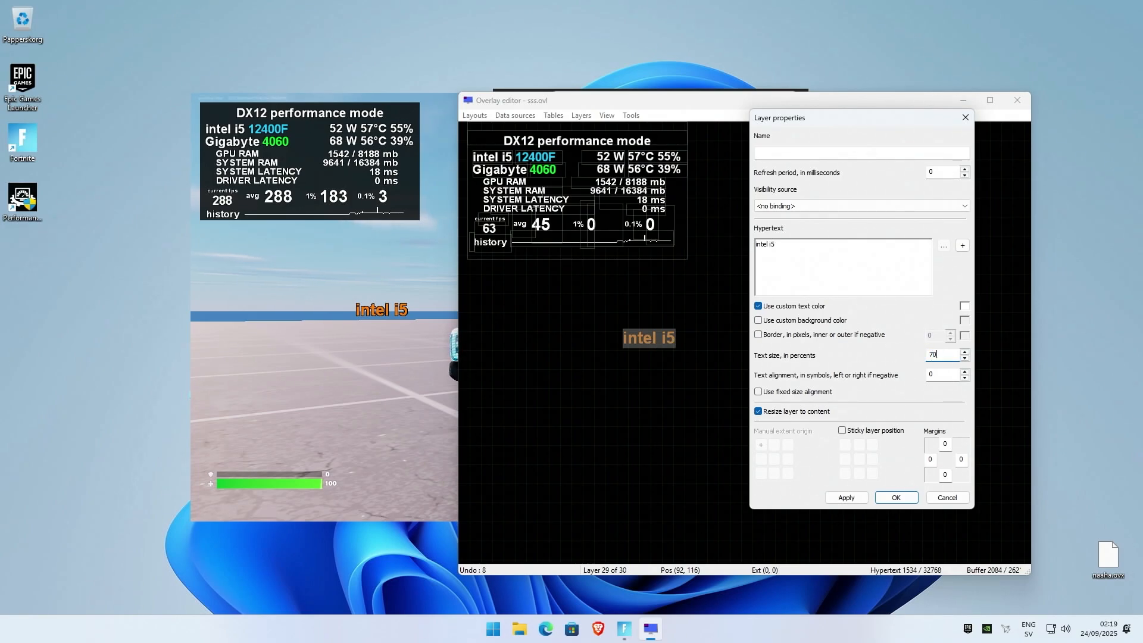
{"action": "left_click", "coordinate": [846, 497]}
{"action": "left_click", "coordinate": [897, 497]}
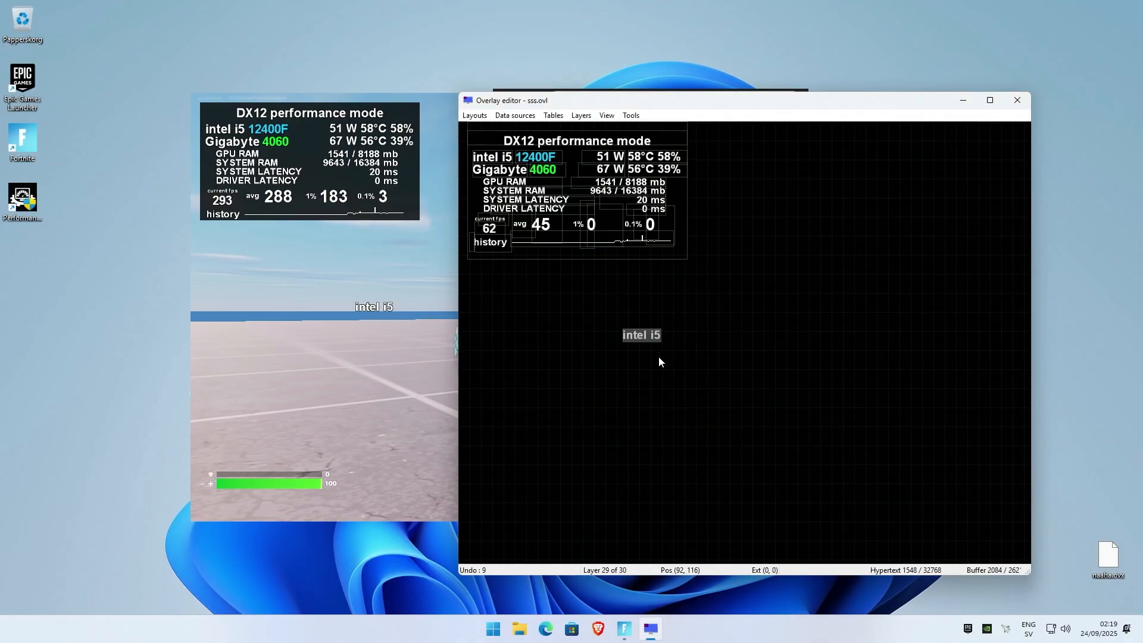
Step: Duplicate the "intel i5" layer, place the copy just beside the original and change its hypertext to "12400F"
{"action": "key", "text": "ctrl+d"}
{"action": "left_click_drag", "start_coordinate": [652, 345], "coordinate": [692, 341]}
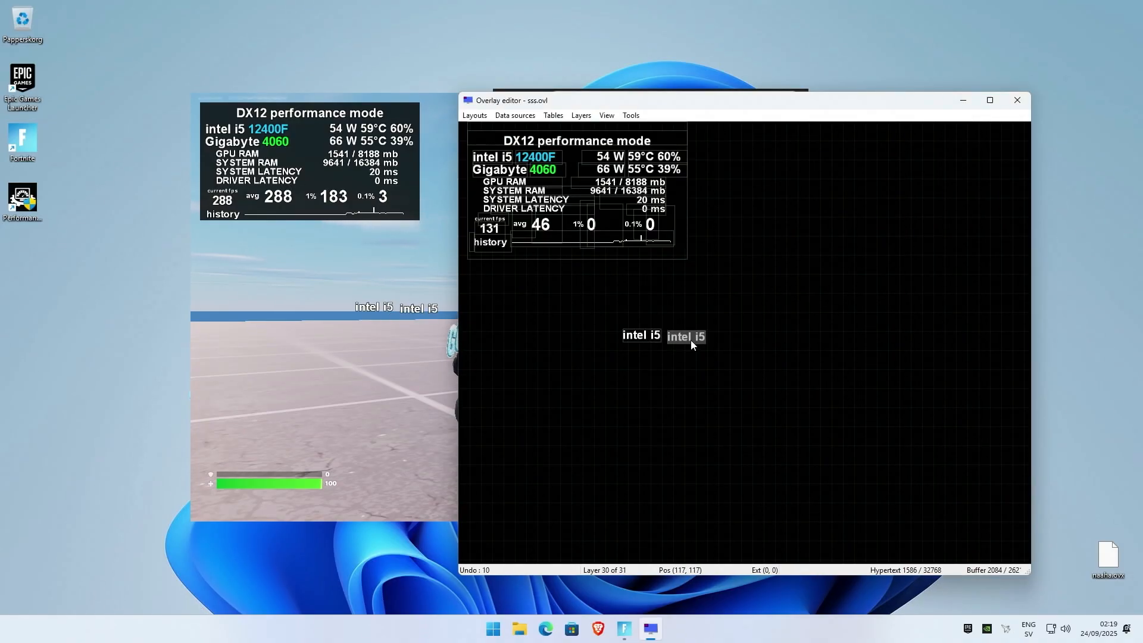
{"action": "double_click", "coordinate": [693, 337]}
{"action": "type", "text": "12"}
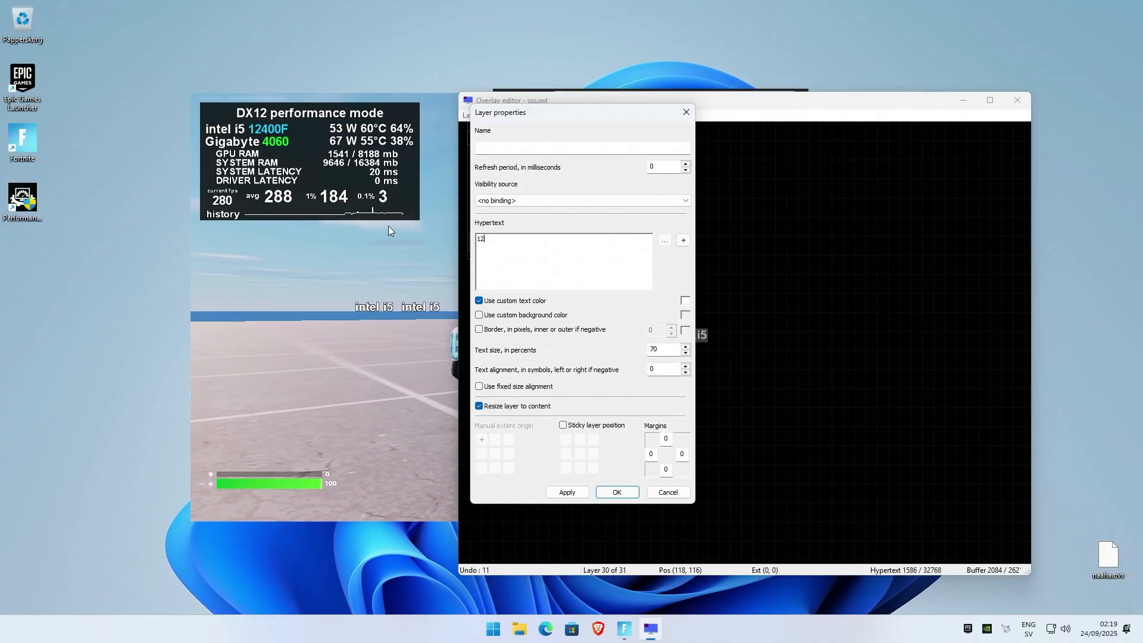
{"action": "type", "text": "400F"}
Step: Give the "12400F" layer a light blue custom text color
{"action": "left_click_drag", "start_coordinate": [519, 113], "coordinate": [784, 117]}
{"action": "left_click", "coordinate": [951, 306]}
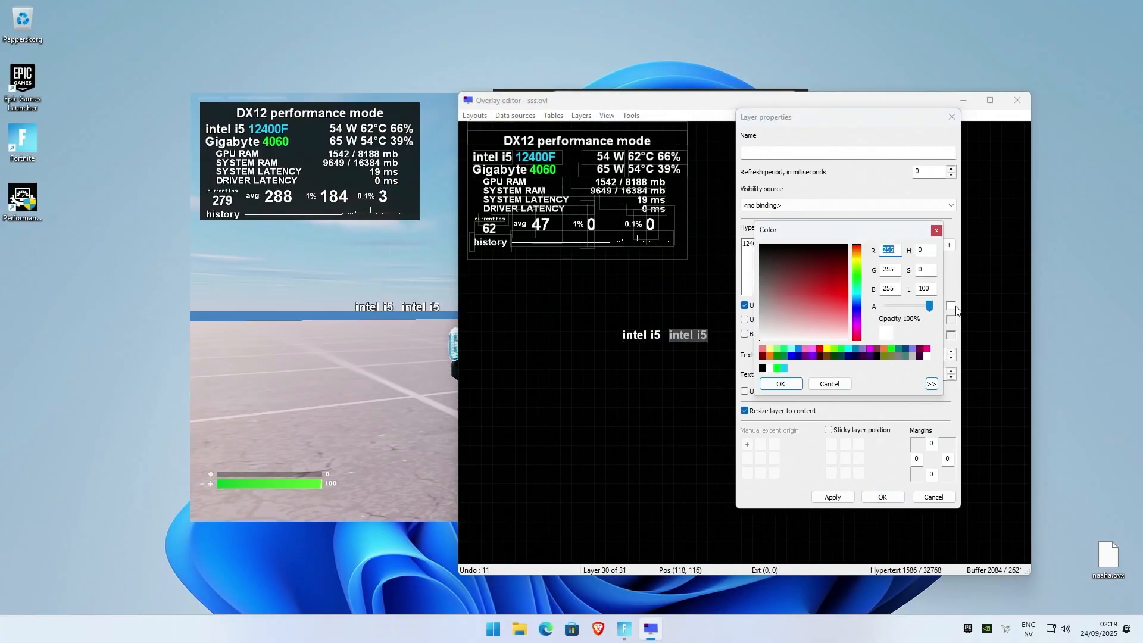
{"action": "left_click", "coordinate": [858, 295]}
{"action": "left_click_drag", "start_coordinate": [862, 296], "coordinate": [853, 296]}
{"action": "left_click", "coordinate": [799, 381]}
{"action": "left_click", "coordinate": [839, 499]}
{"action": "left_click", "coordinate": [873, 496]}
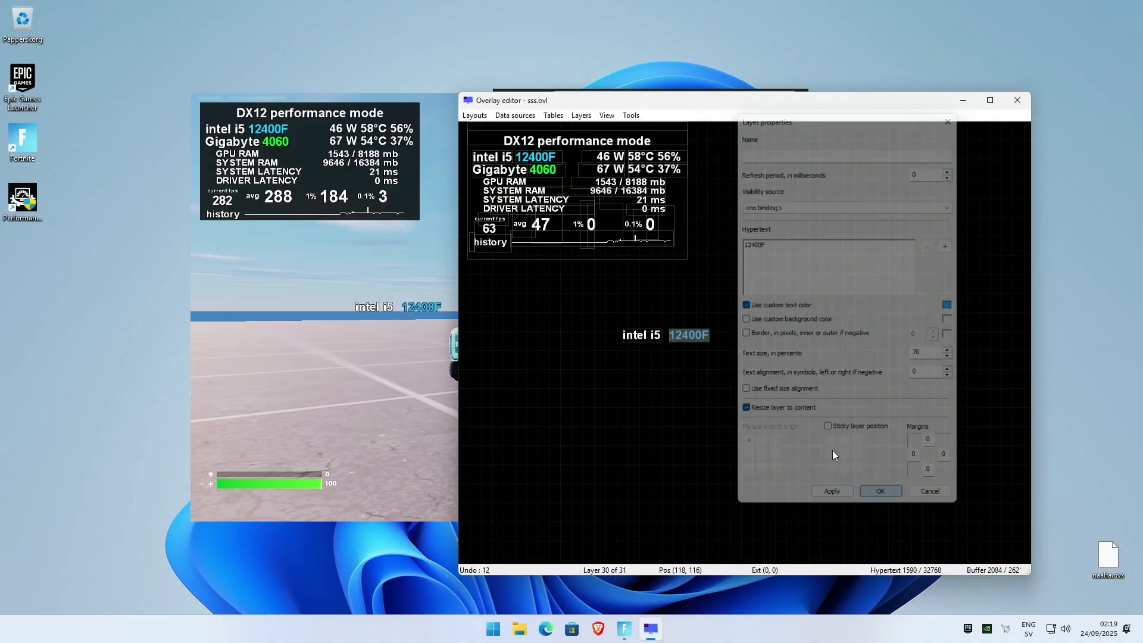
Step: Add a new text layer and place it beside the "12400F" layer, at about position (157, 116)
{"action": "left_click_drag", "start_coordinate": [620, 100], "coordinate": [685, 72]}
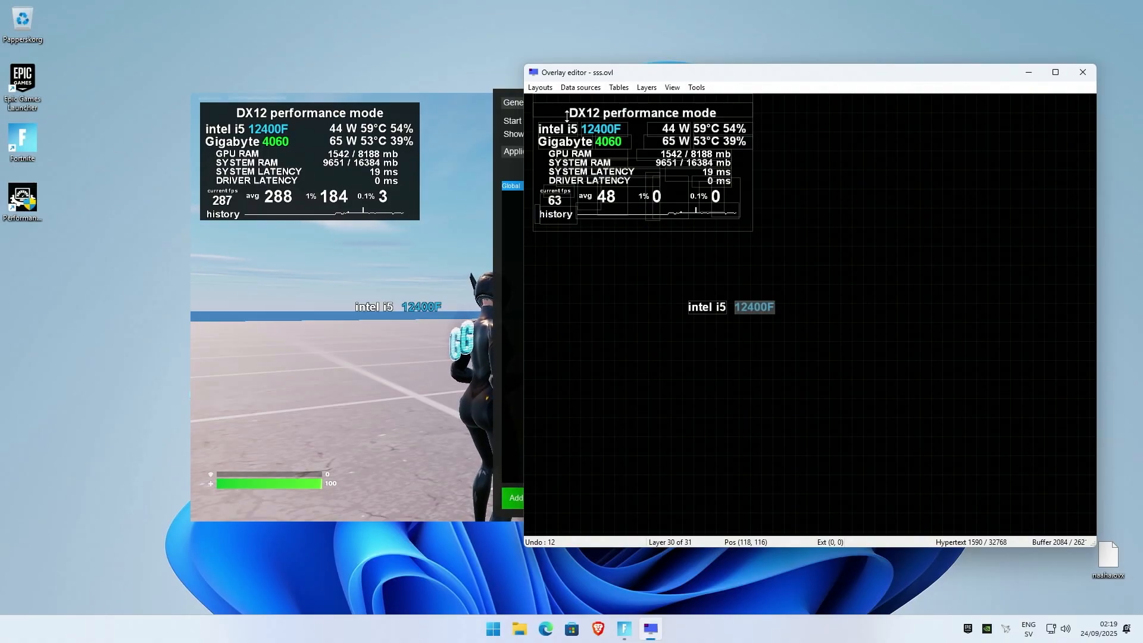
{"action": "left_click", "coordinate": [647, 87]}
{"action": "mouse_move", "coordinate": [673, 87]}
{"action": "left_click", "coordinate": [655, 100]}
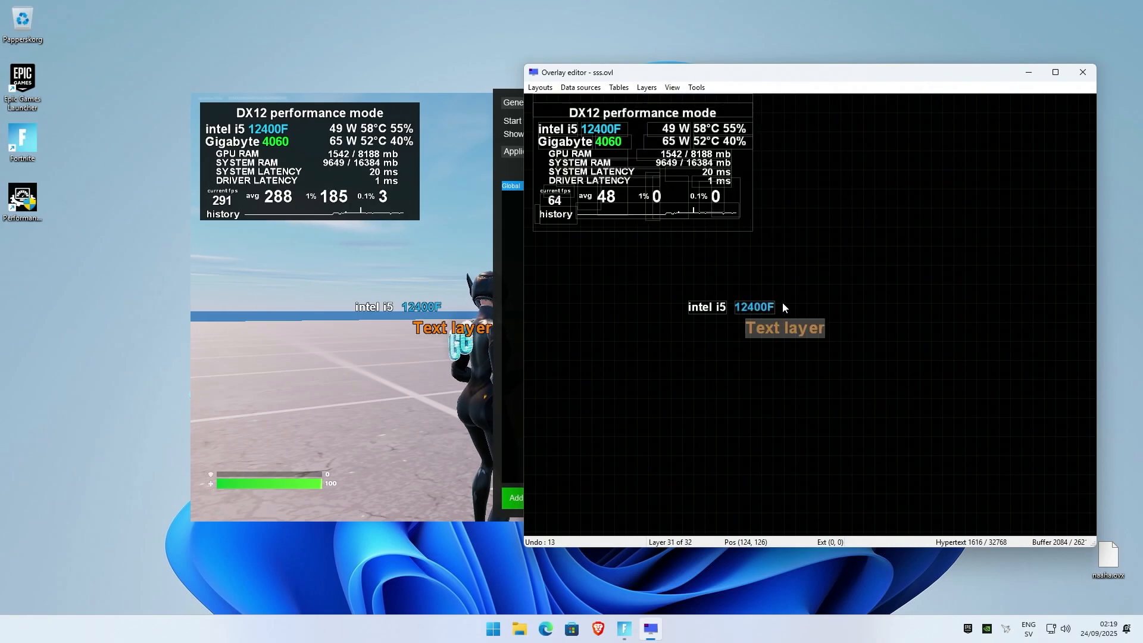
{"action": "left_click_drag", "start_coordinate": [777, 326], "coordinate": [833, 308]}
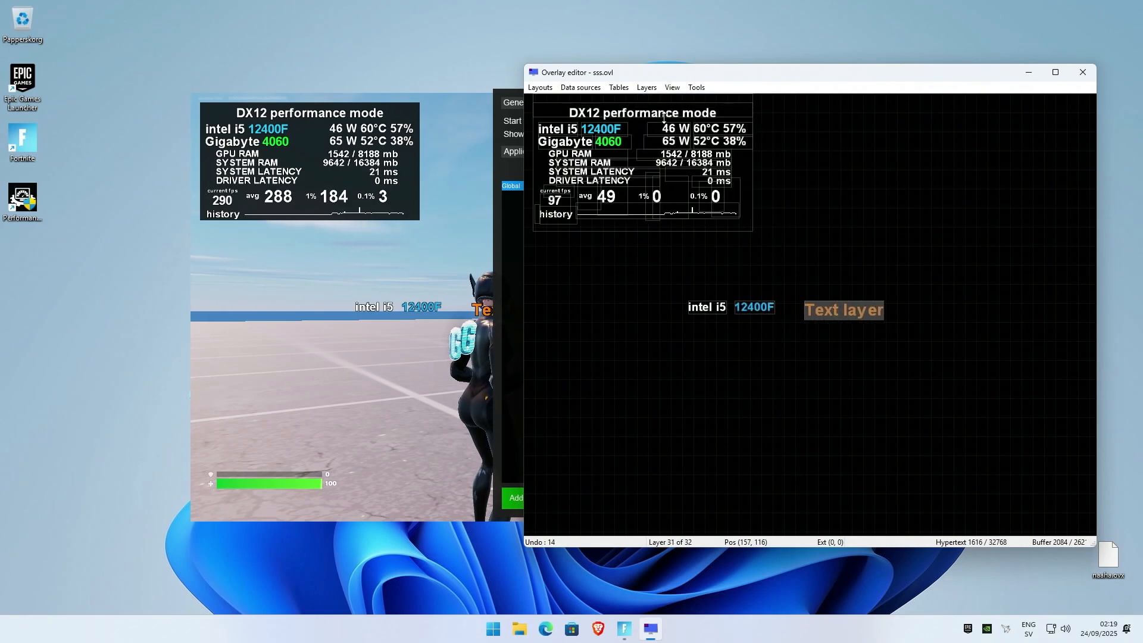
Step: Replace the new text layer's hypertext with the current value macro of the CPU power data source
{"action": "double_click", "coordinate": [842, 307]}
{"action": "key", "text": "ctrl+a"}
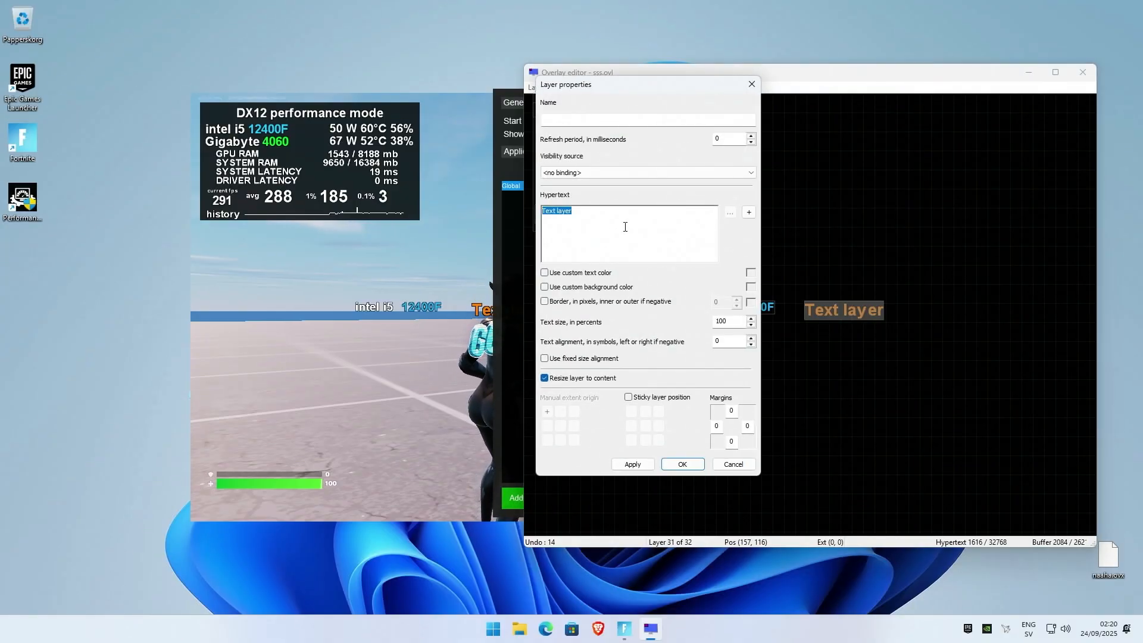
{"action": "left_click", "coordinate": [751, 214]}
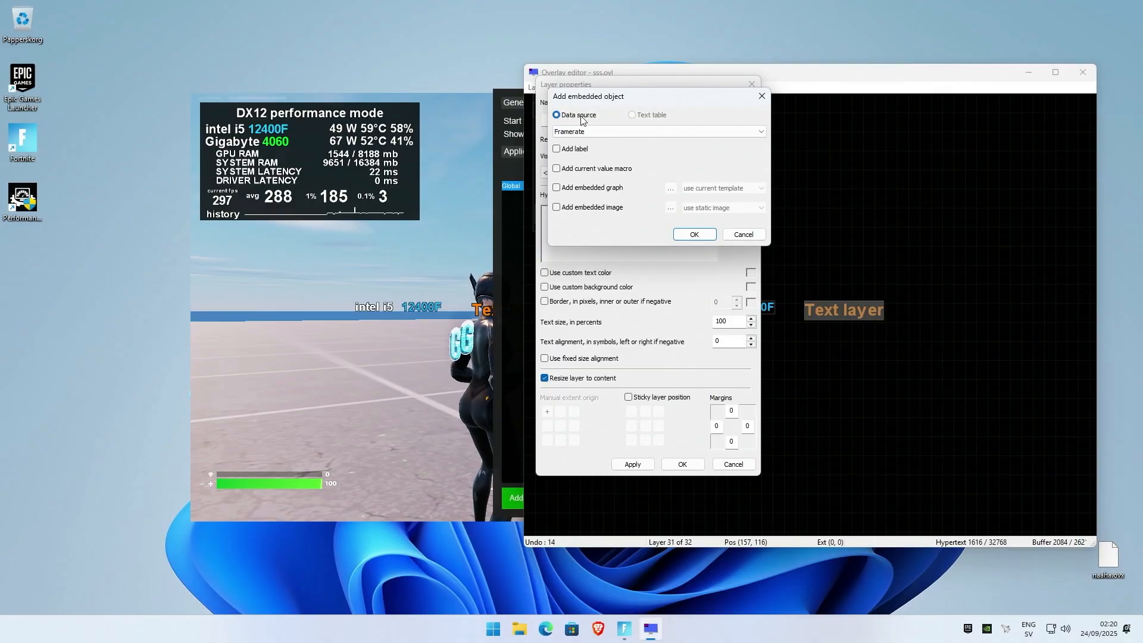
{"action": "left_click", "coordinate": [595, 131]}
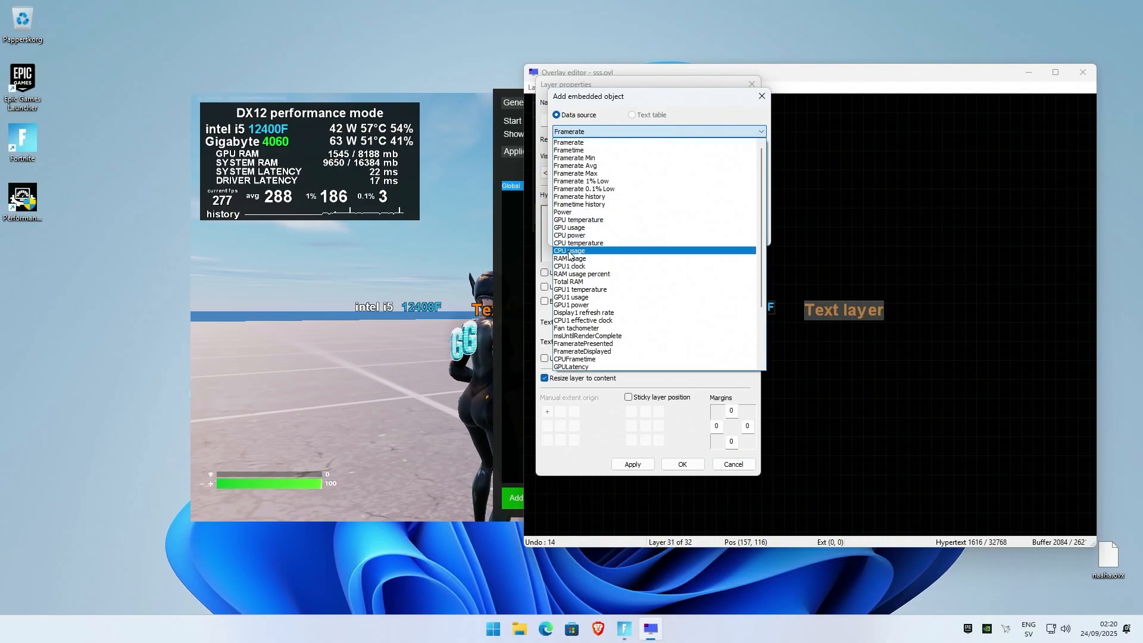
{"action": "left_click", "coordinate": [582, 236]}
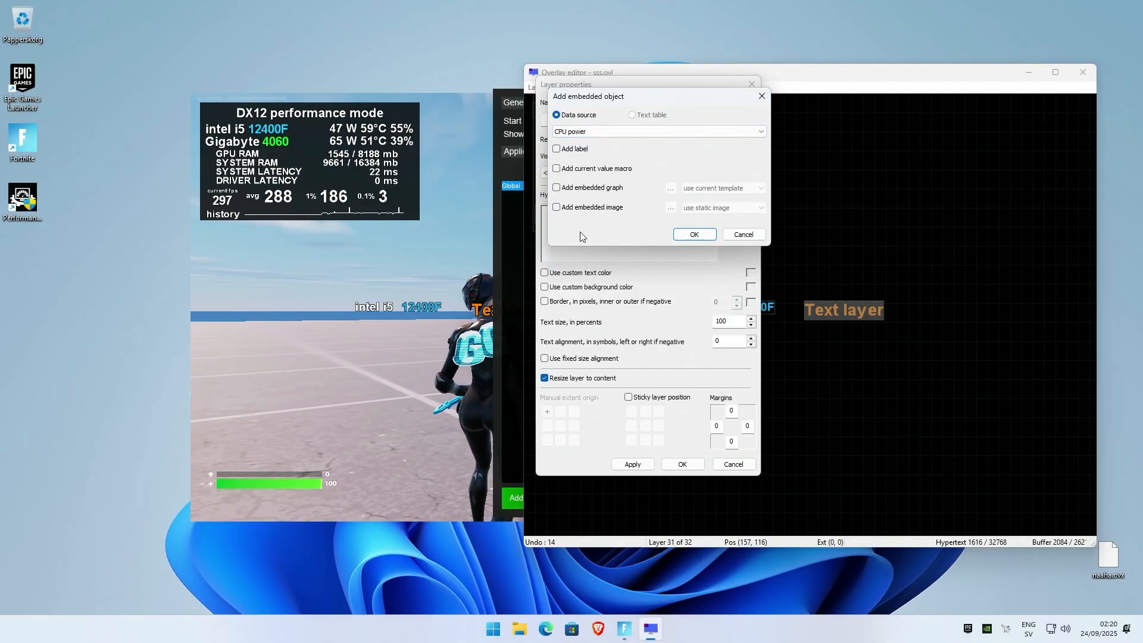
{"action": "left_click", "coordinate": [573, 170]}
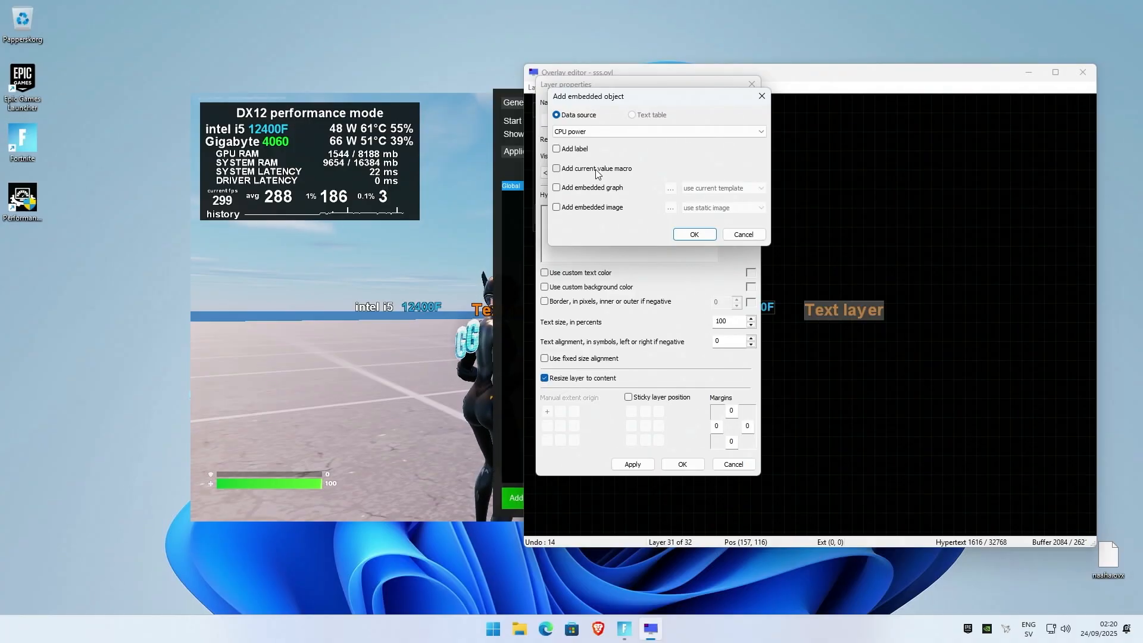
{"action": "left_click", "coordinate": [694, 234]}
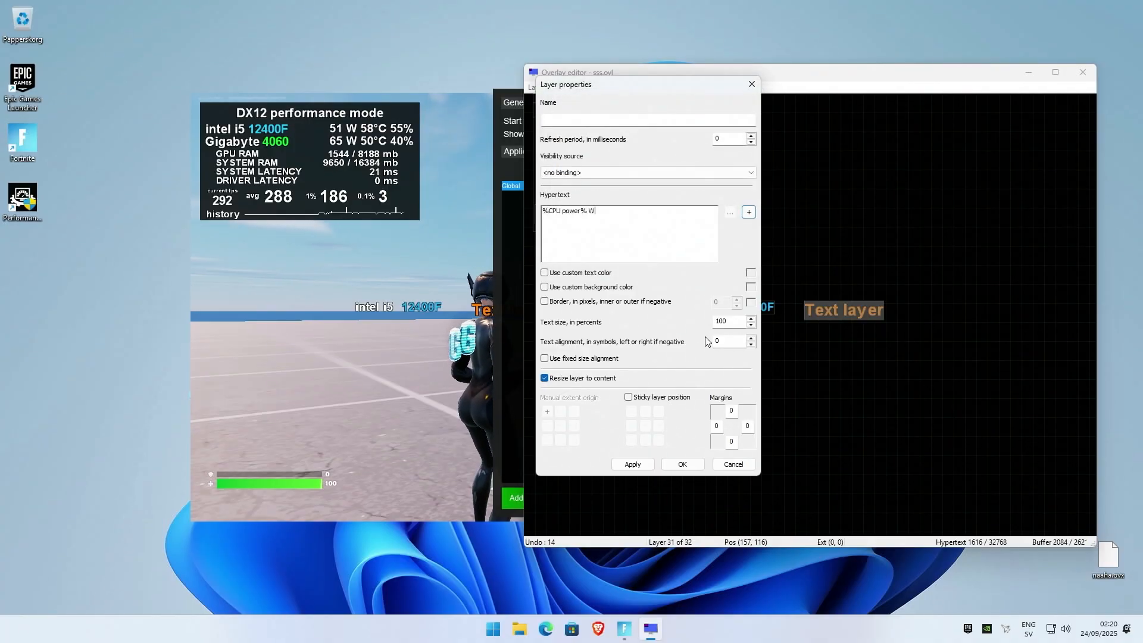
{"action": "left_click", "coordinate": [651, 464]}
Step: Give the CPU power layer a white custom text color
{"action": "left_click_drag", "start_coordinate": [649, 84], "coordinate": [582, 168]}
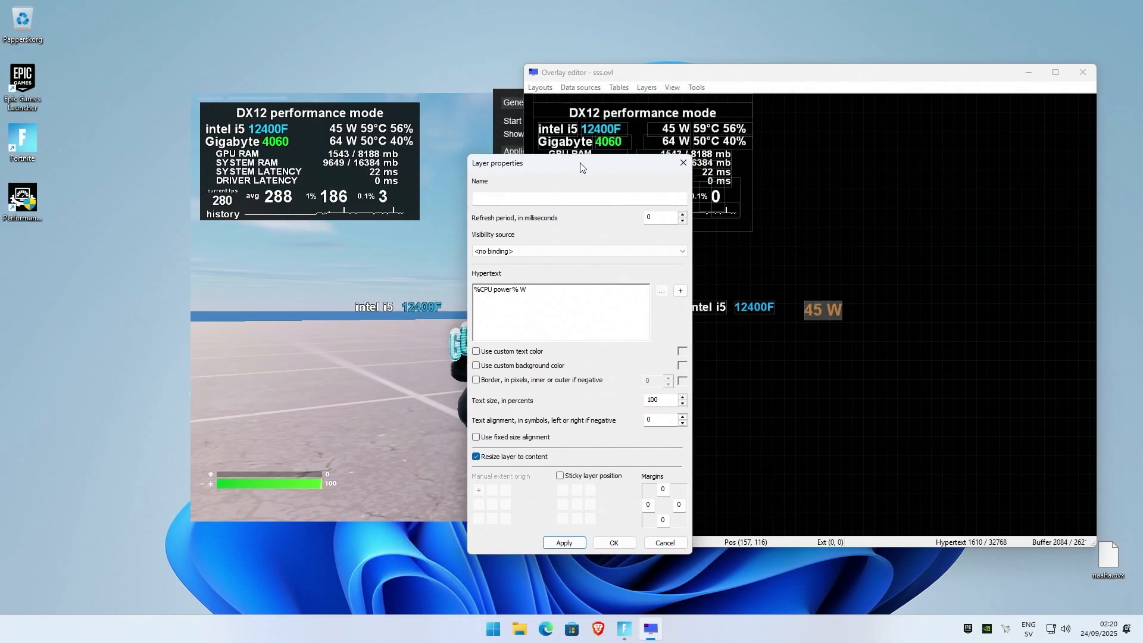
{"action": "left_click", "coordinate": [511, 351]}
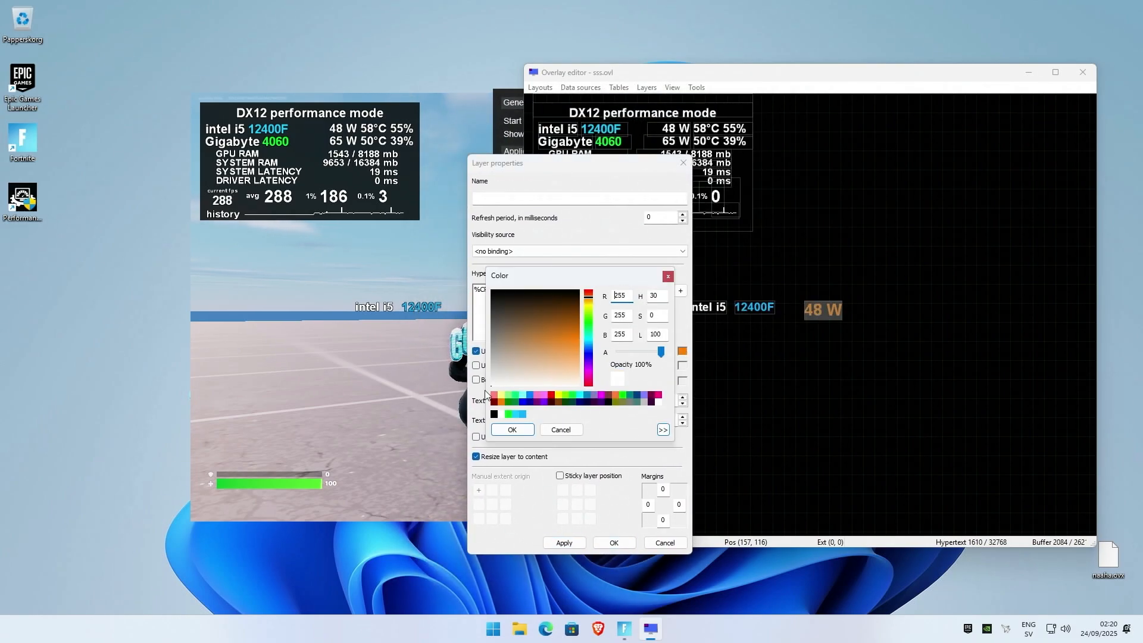
{"action": "left_click", "coordinate": [561, 429]}
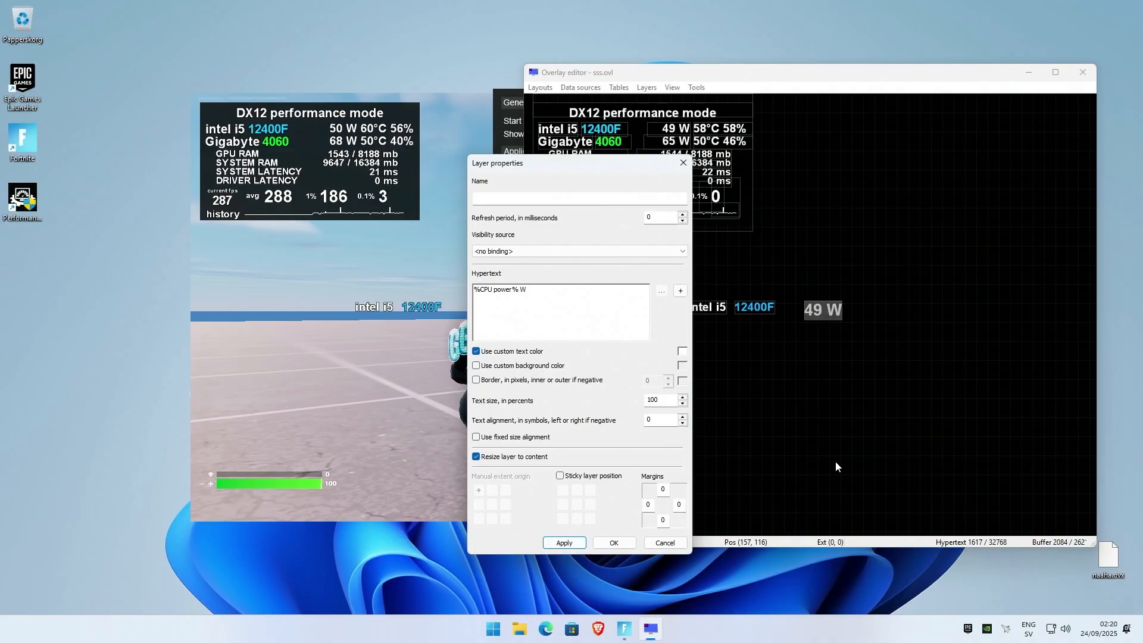
Step: Append the current value macro of the CPU temperature data source to the layer's hypertext
{"action": "left_click", "coordinate": [589, 330]}
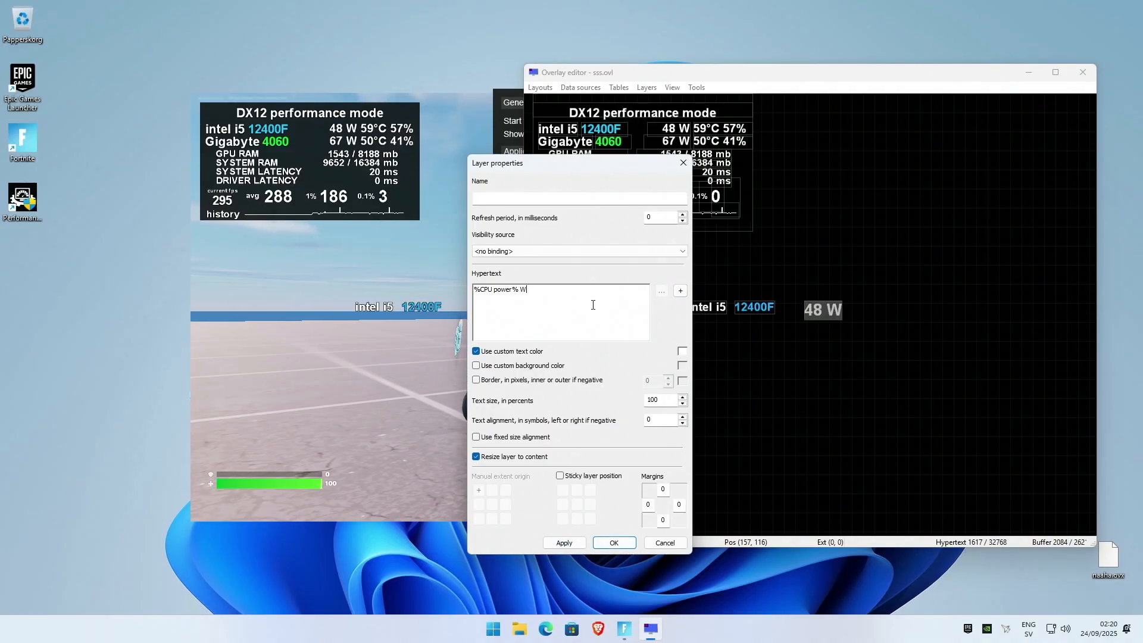
{"action": "left_click", "coordinate": [680, 291]}
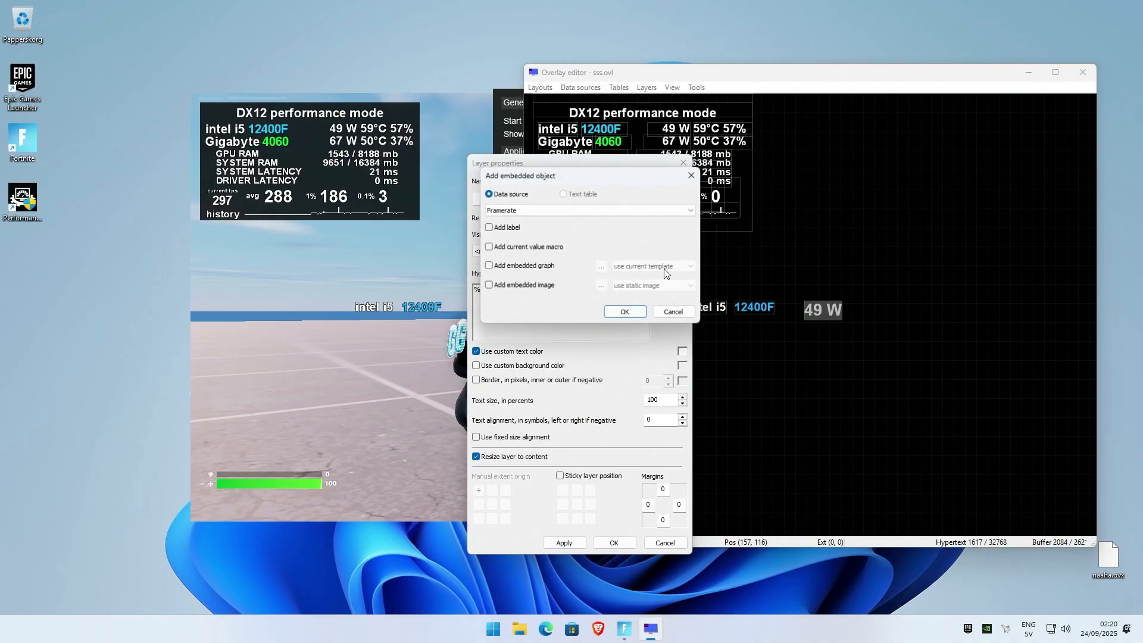
{"action": "left_click", "coordinate": [583, 210]}
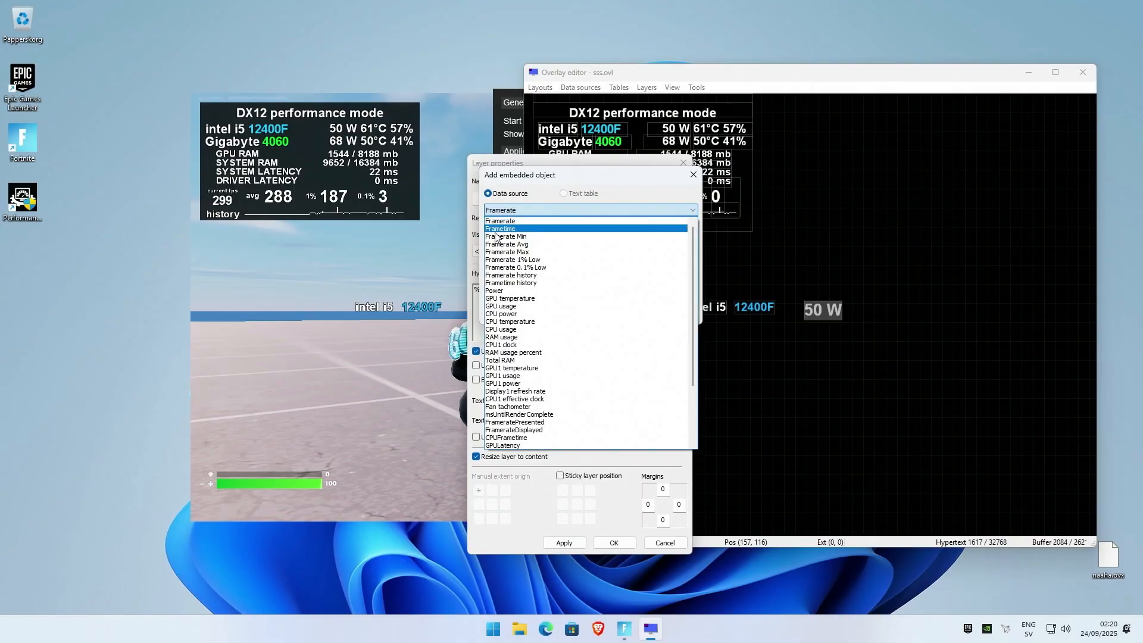
{"action": "left_click", "coordinate": [518, 321]}
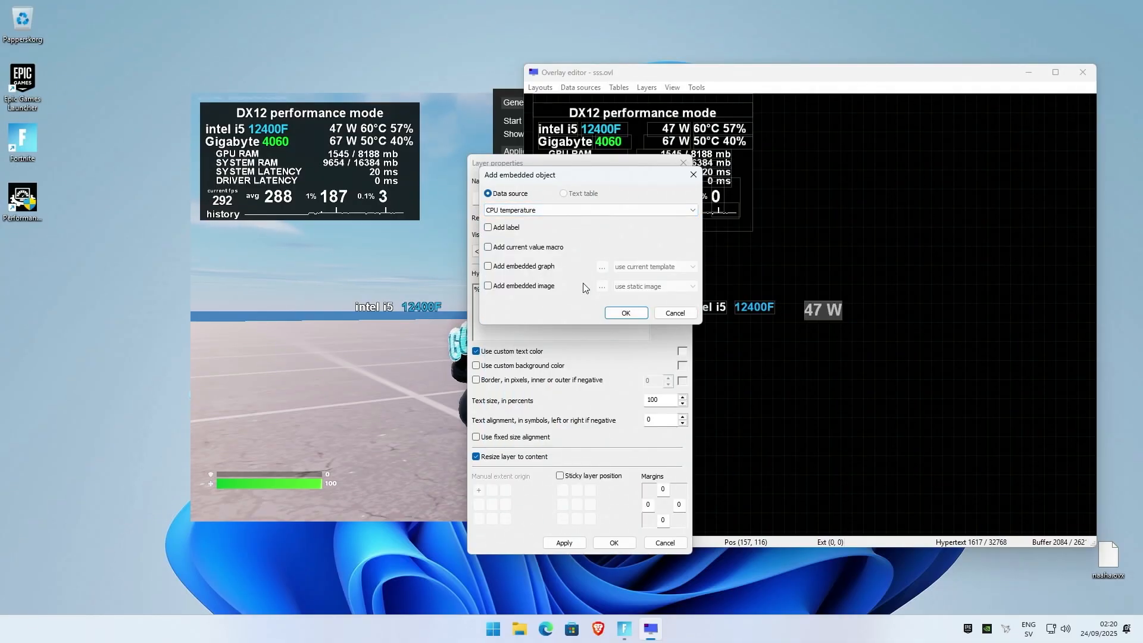
{"action": "left_click", "coordinate": [531, 249]}
{"action": "left_click", "coordinate": [626, 312]}
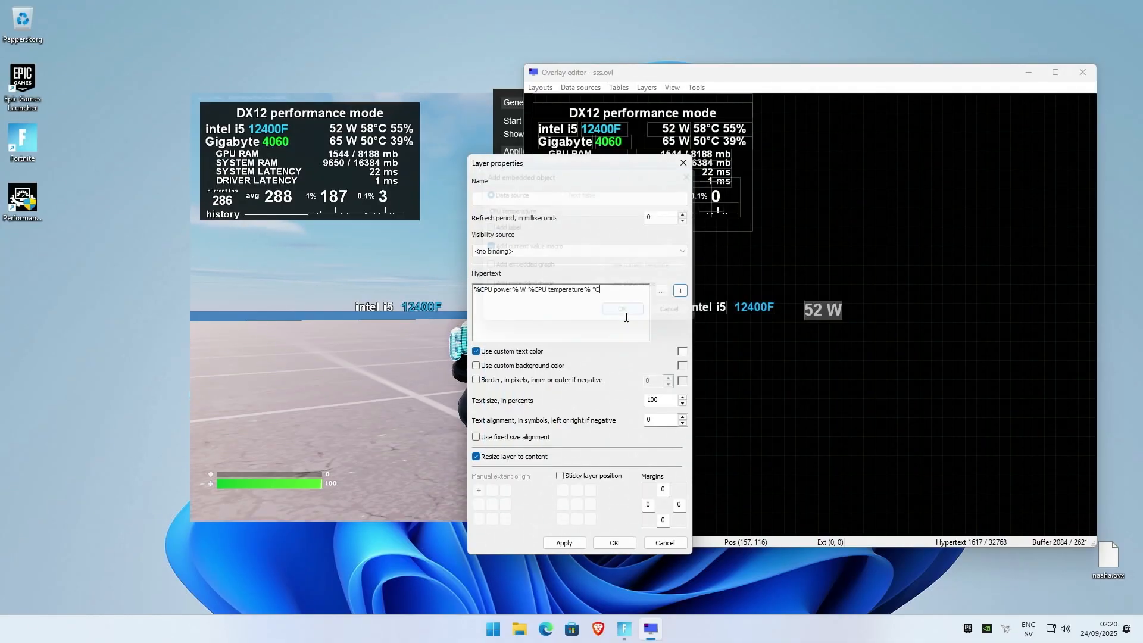
Step: Append the current value macro of the CPU usage data source to the hypertext and apply the layer properties
{"action": "left_click", "coordinate": [681, 292]}
{"action": "left_click", "coordinate": [563, 212]}
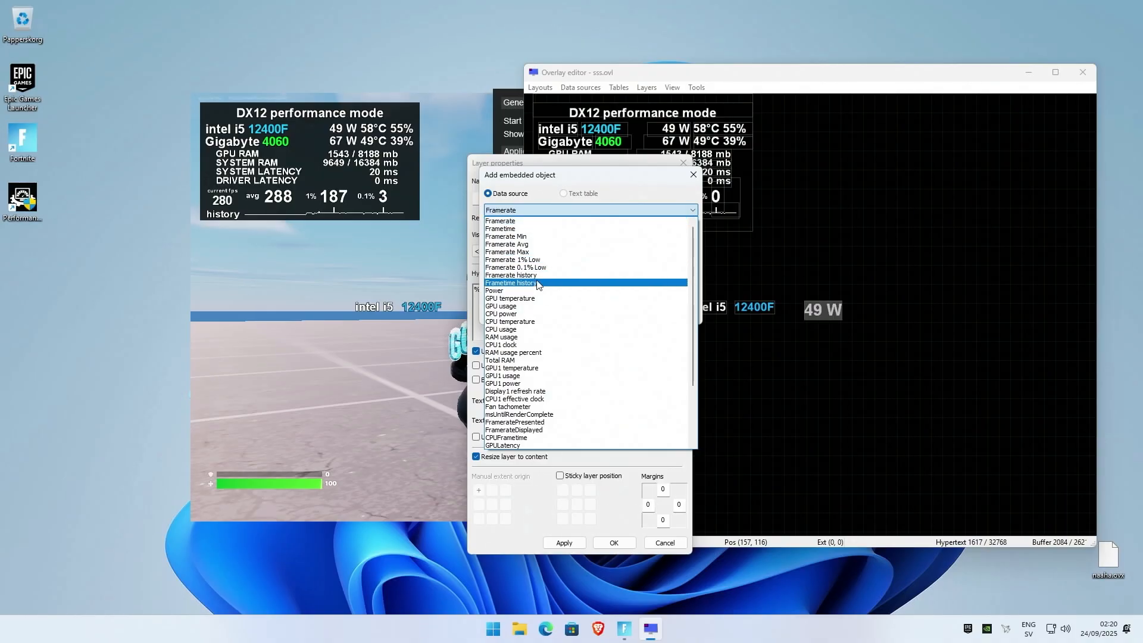
{"action": "left_click", "coordinate": [521, 329]}
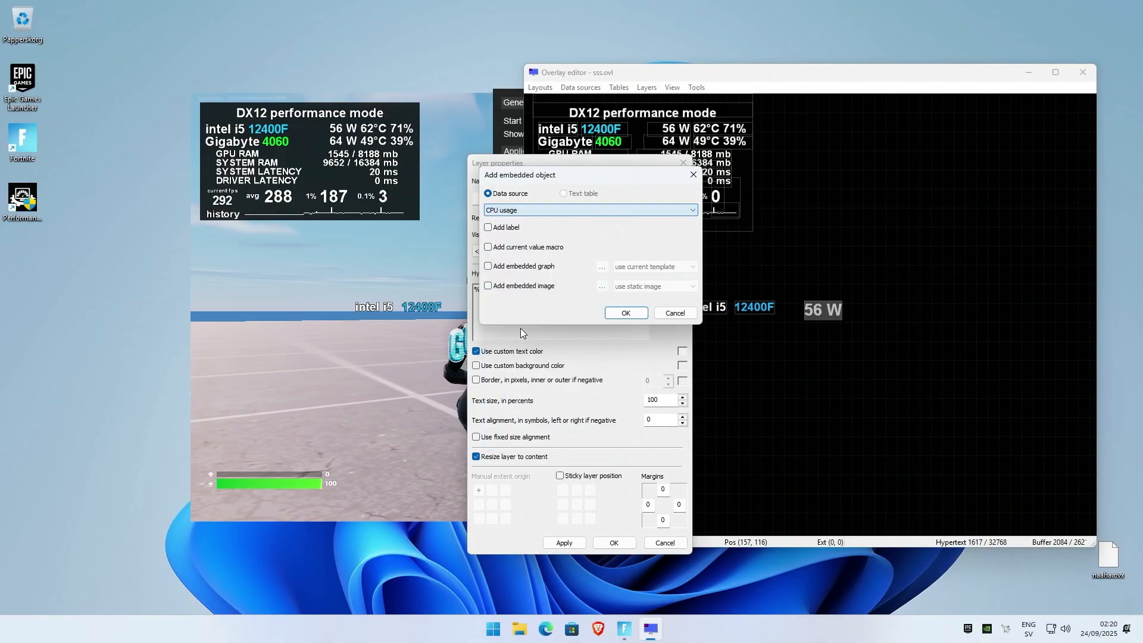
{"action": "left_click", "coordinate": [488, 247]}
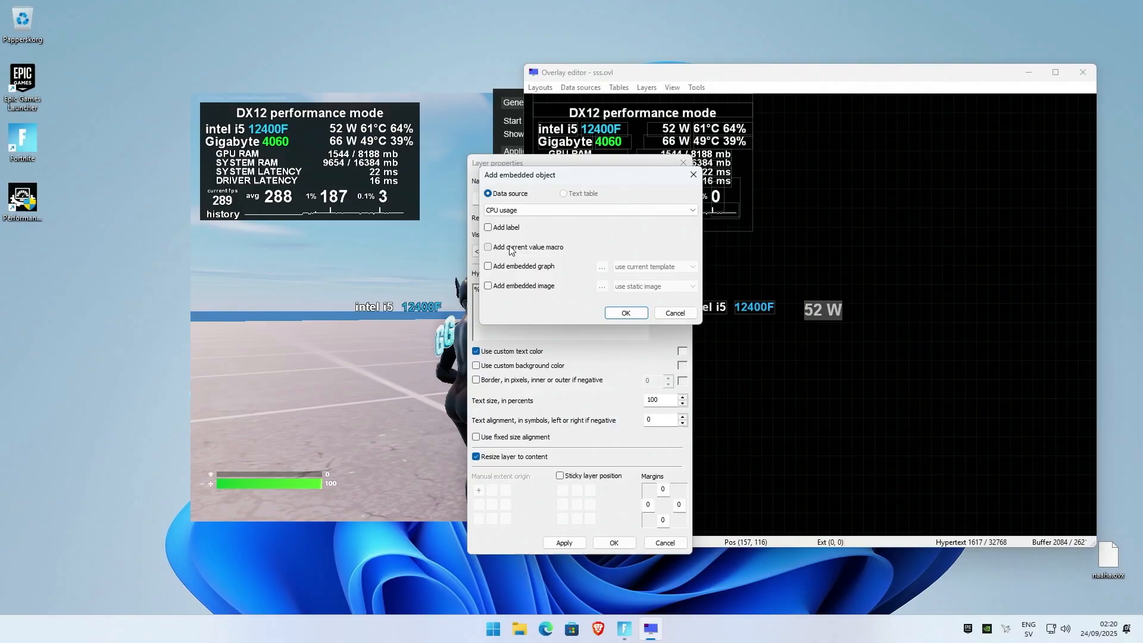
{"action": "left_click", "coordinate": [618, 314]}
{"action": "left_click", "coordinate": [564, 542]}
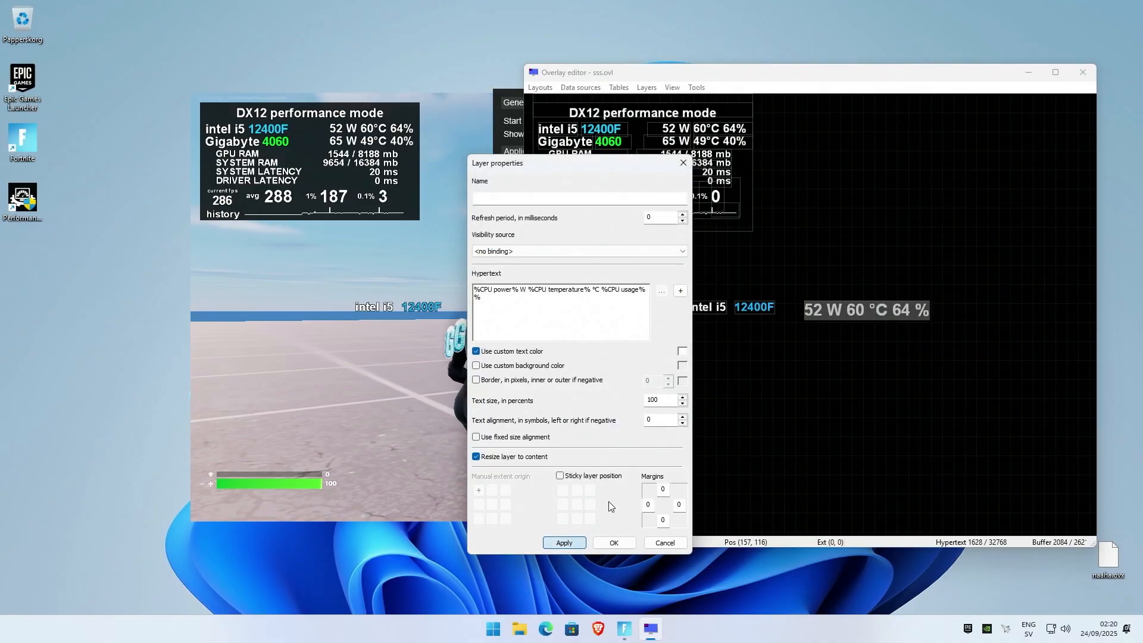
{"action": "left_click", "coordinate": [613, 542]}
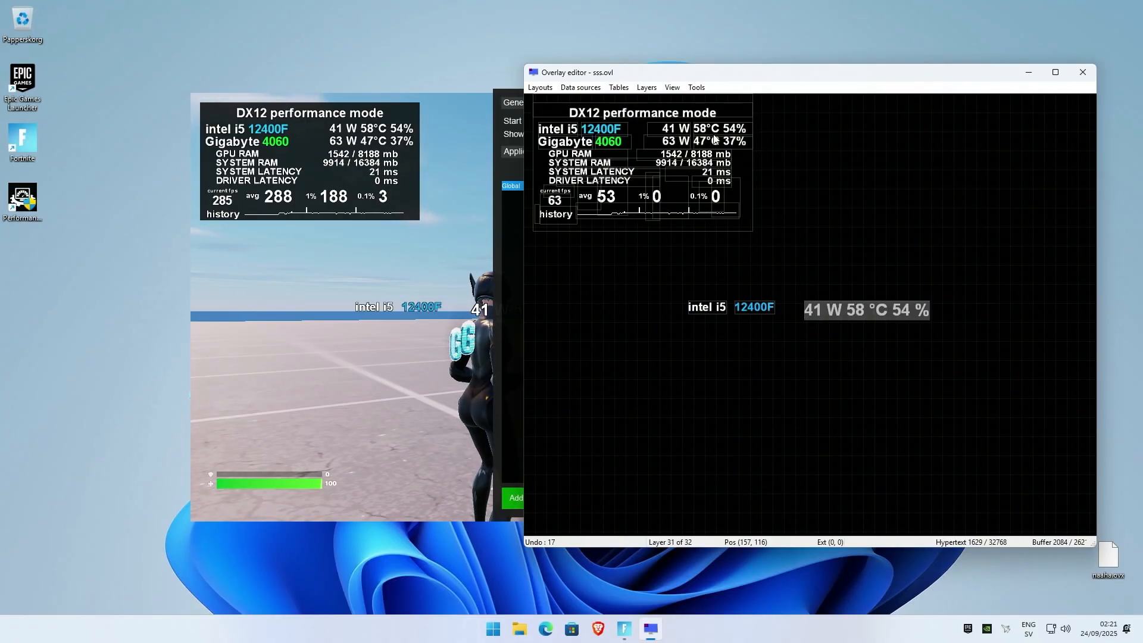
Step: Duplicate the CPU readings layer and place one copy slightly below the other, at about position (178, 130)
{"action": "double_click", "coordinate": [863, 313]}
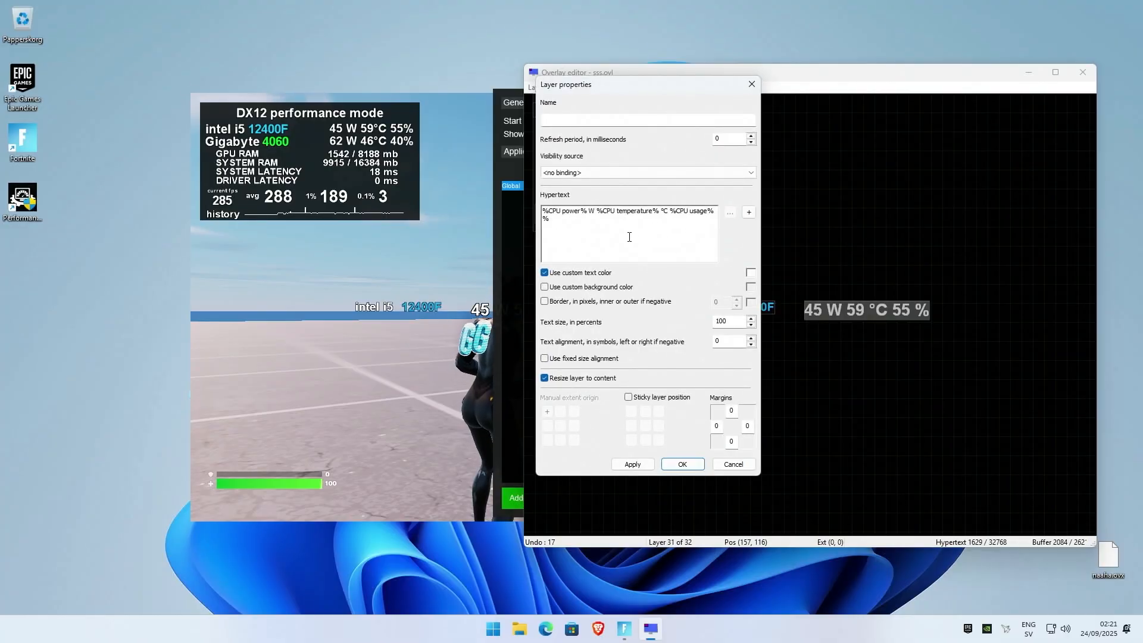
{"action": "left_click", "coordinate": [736, 467]}
{"action": "key", "text": "ctrl+d"}
{"action": "left_click_drag", "start_coordinate": [863, 308], "coordinate": [899, 333]}
Step: Remove the CPU temperature and CPU usage parts from the upper layer's hypertext, leaving only "%CPU power% W"
{"action": "double_click", "coordinate": [871, 310]}
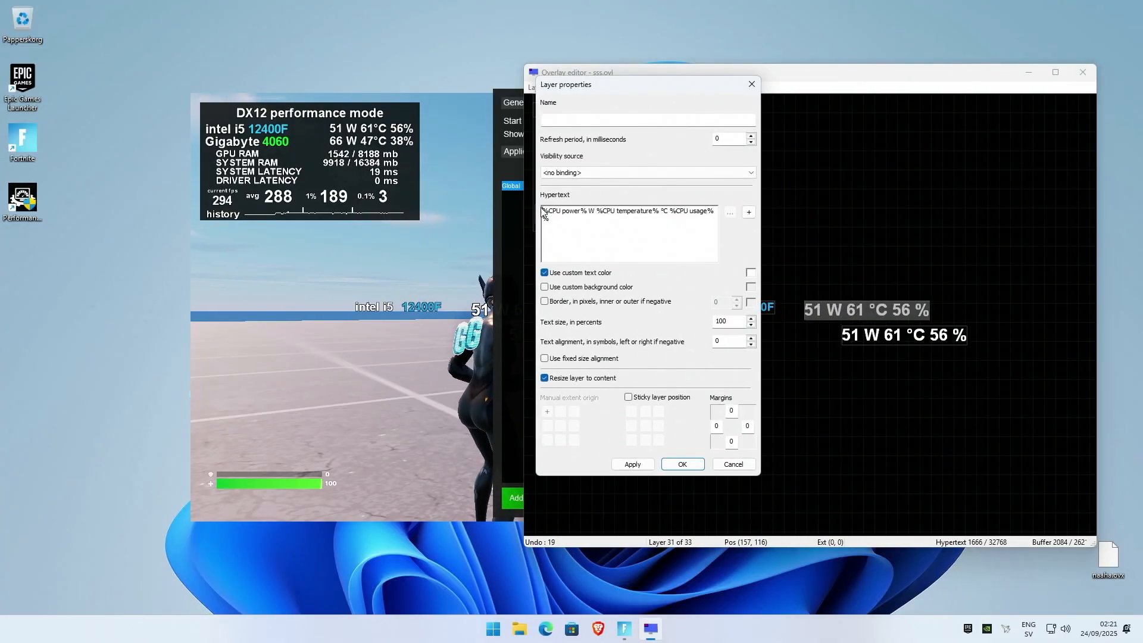
{"action": "left_click_drag", "start_coordinate": [596, 211], "coordinate": [716, 212]}
{"action": "key", "text": "Delete"}
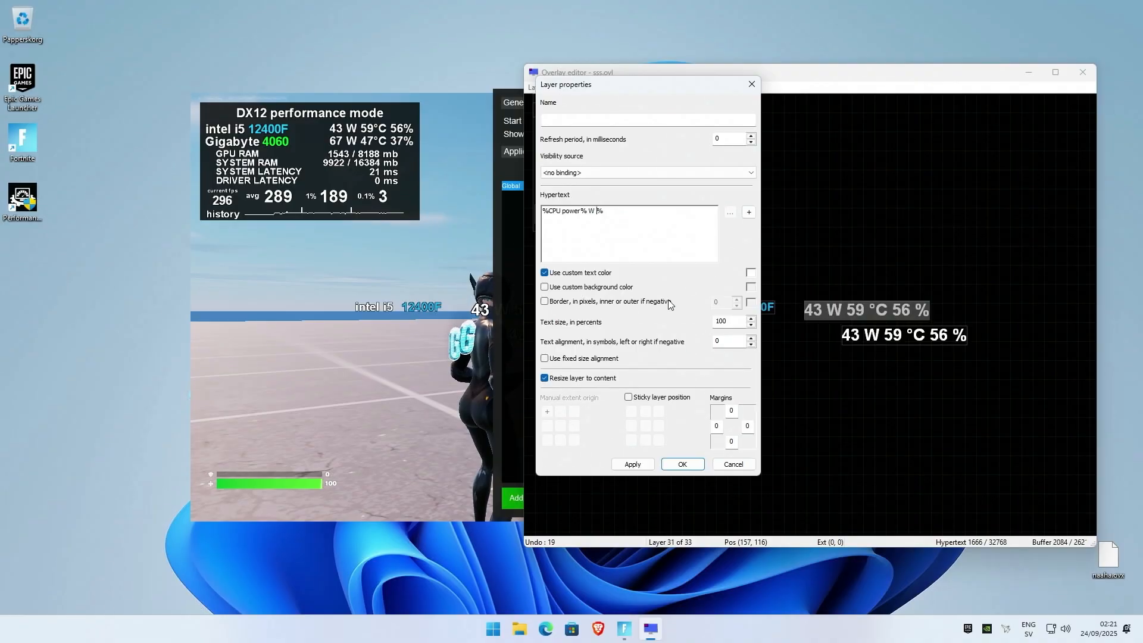
{"action": "left_click", "coordinate": [632, 464]}
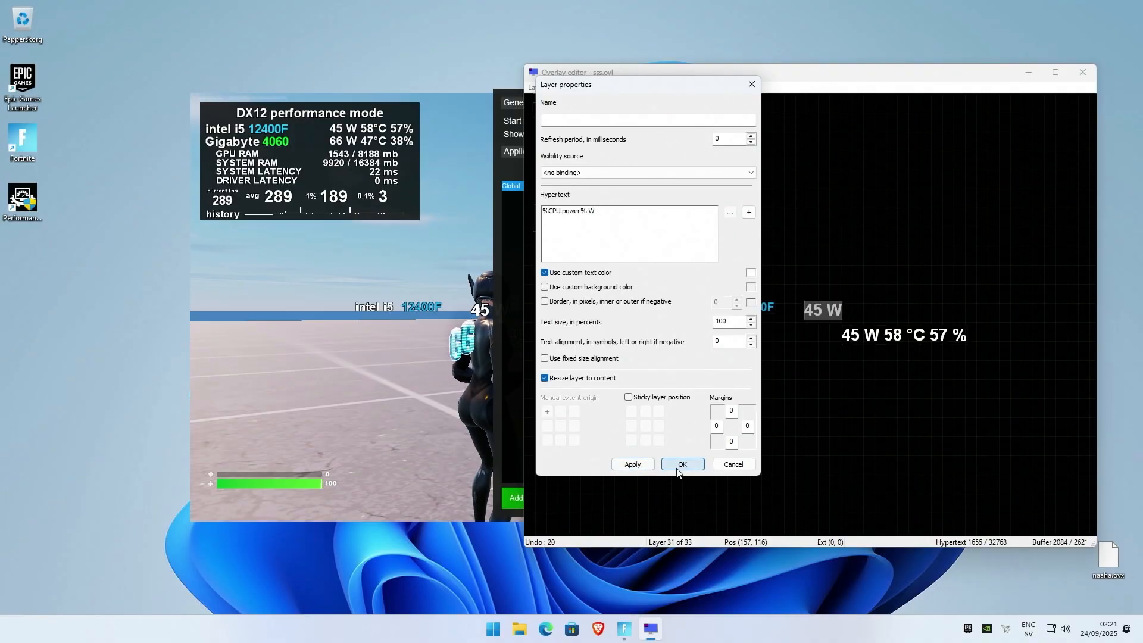
{"action": "left_click", "coordinate": [683, 464]}
Step: Remove the CPU power part from the lower copy's hypertext and align that layer beside the wattage, at about position (182, 116)
{"action": "double_click", "coordinate": [899, 338]}
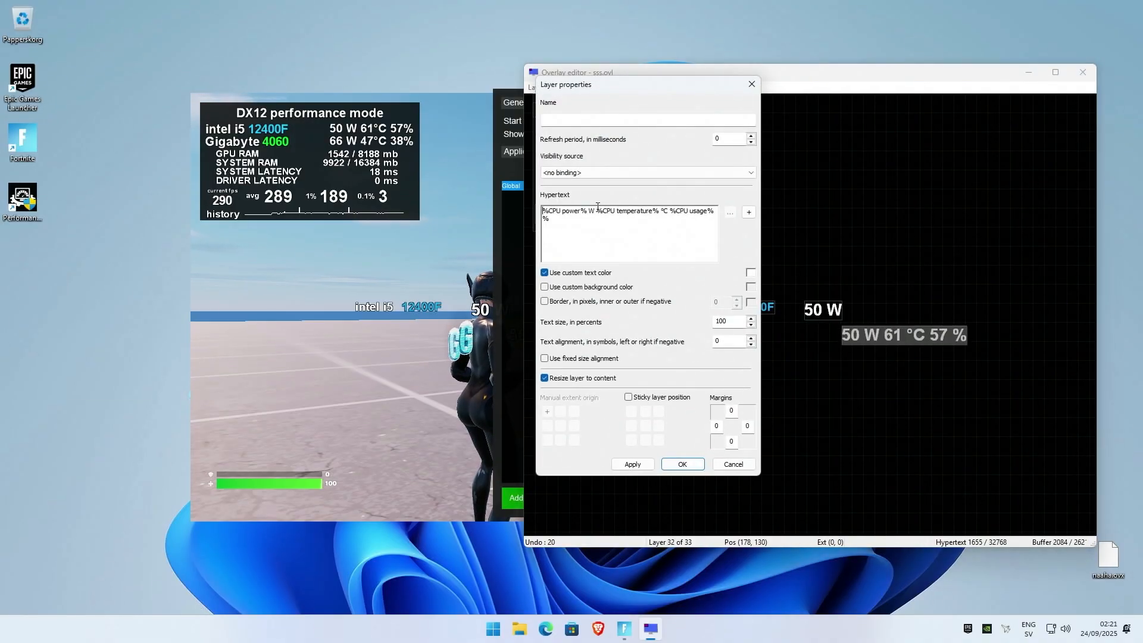
{"action": "left_click_drag", "start_coordinate": [599, 211], "coordinate": [542, 211]}
{"action": "key", "text": "Delete"}
{"action": "left_click", "coordinate": [633, 464]}
{"action": "left_click", "coordinate": [683, 464]}
{"action": "left_click_drag", "start_coordinate": [870, 339], "coordinate": [877, 313]}
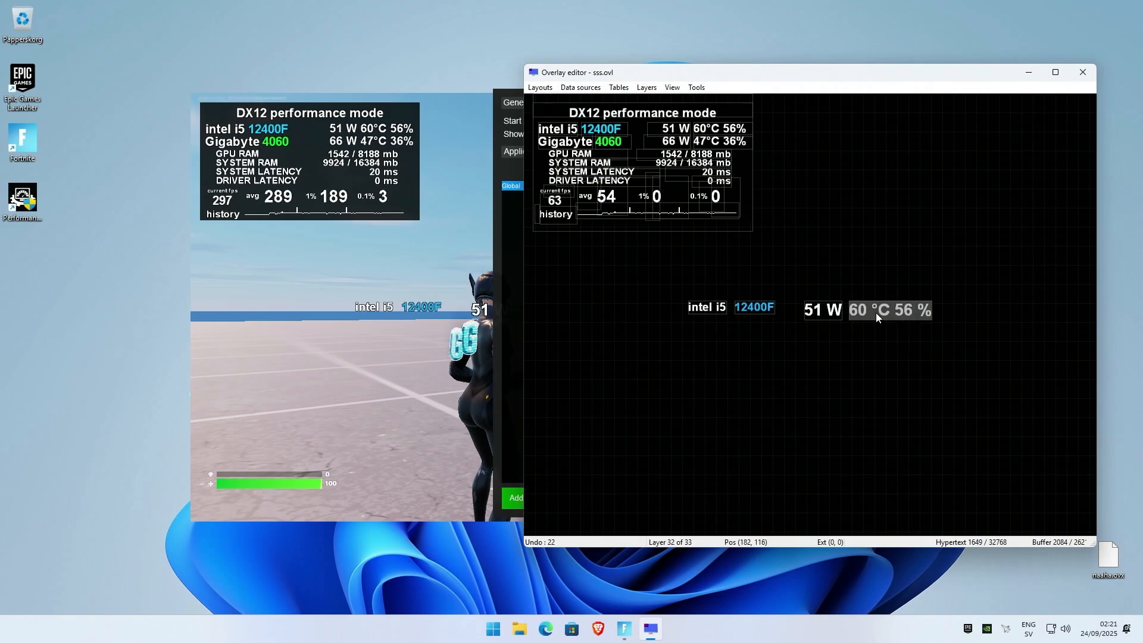
{"action": "left_click_drag", "start_coordinate": [934, 307], "coordinate": [949, 309]}
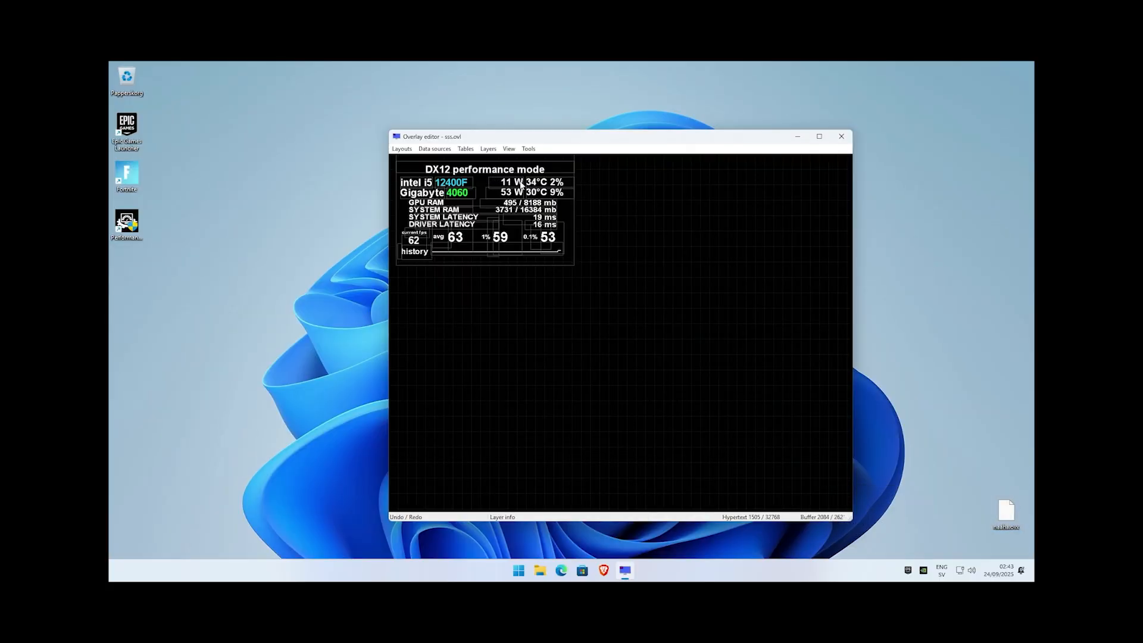
Step: Toggle snapping to the grid and set the CPU wattage layer's manual extent origin to the top-left corner
{"action": "left_click", "coordinate": [507, 150]}
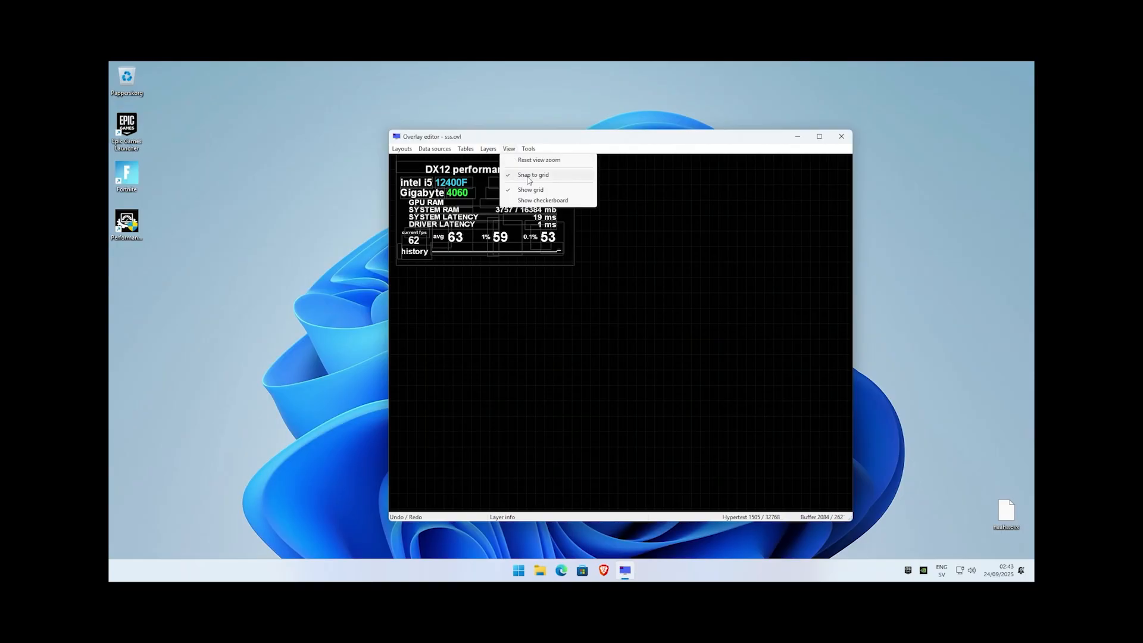
{"action": "left_click", "coordinate": [526, 176]}
{"action": "double_click", "coordinate": [515, 184]}
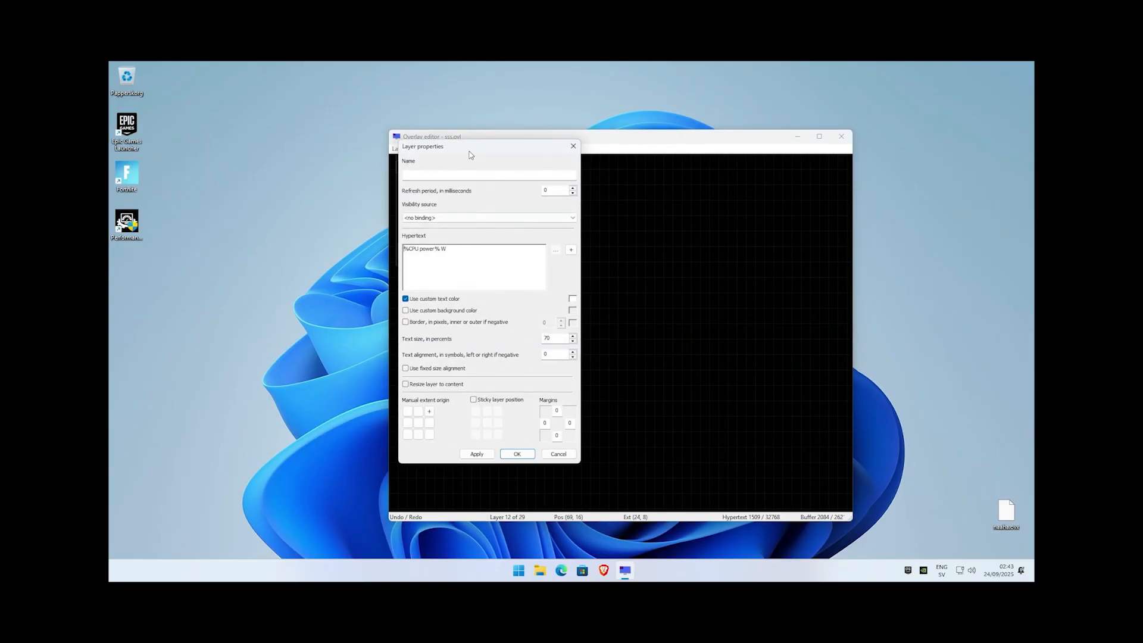
{"action": "left_click_drag", "start_coordinate": [471, 155], "coordinate": [313, 136]}
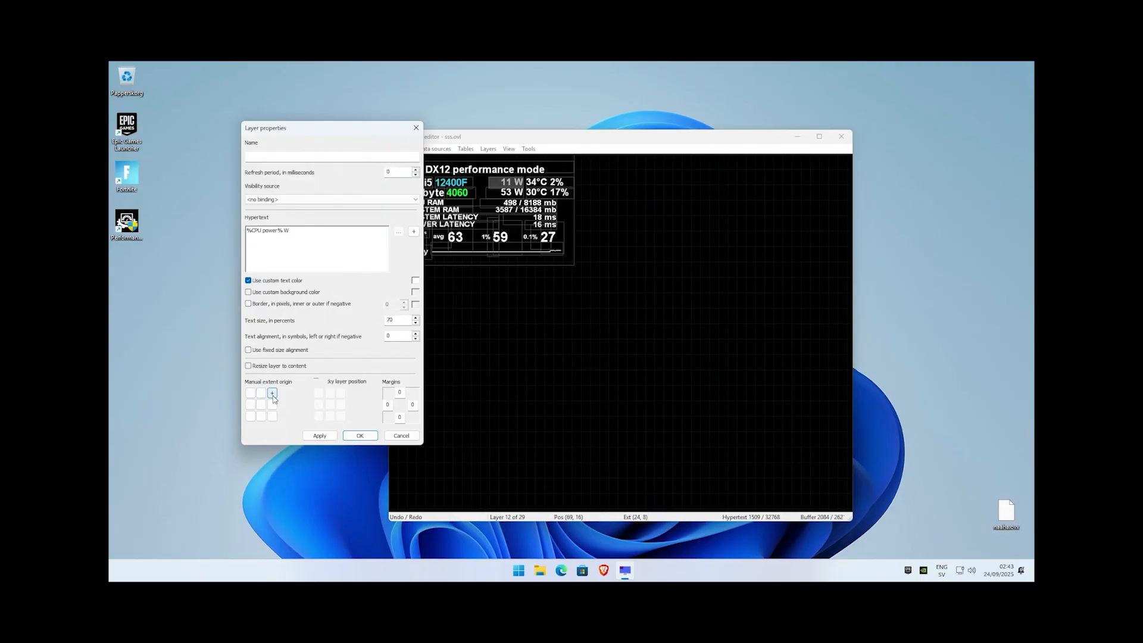
{"action": "left_click", "coordinate": [316, 435]}
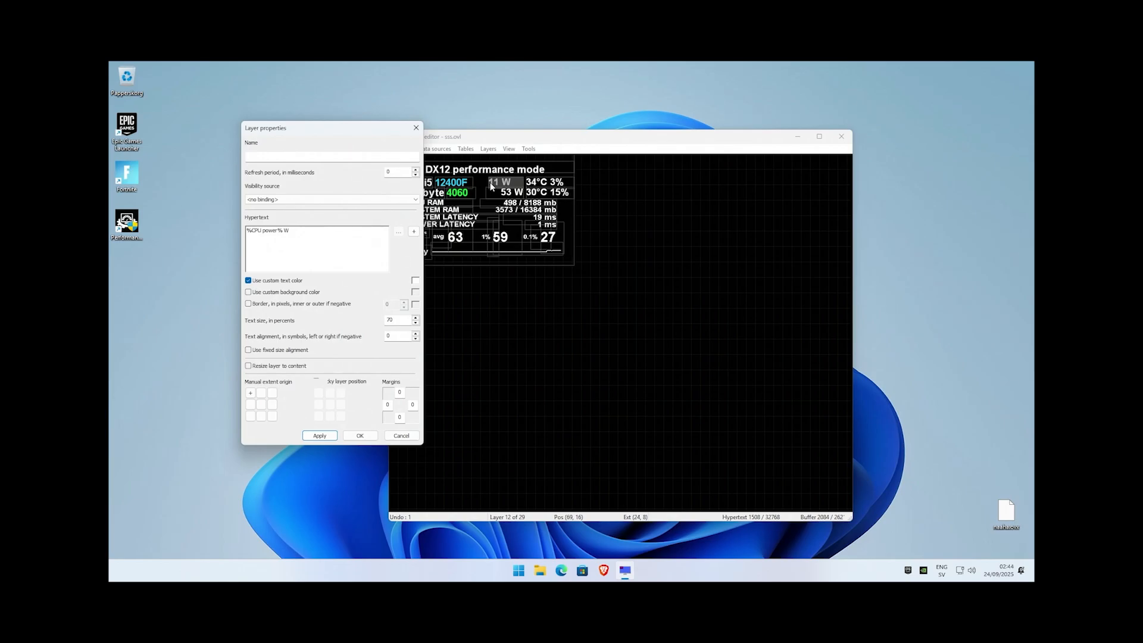
{"action": "left_click", "coordinate": [324, 436]}
{"action": "left_click", "coordinate": [362, 437]}
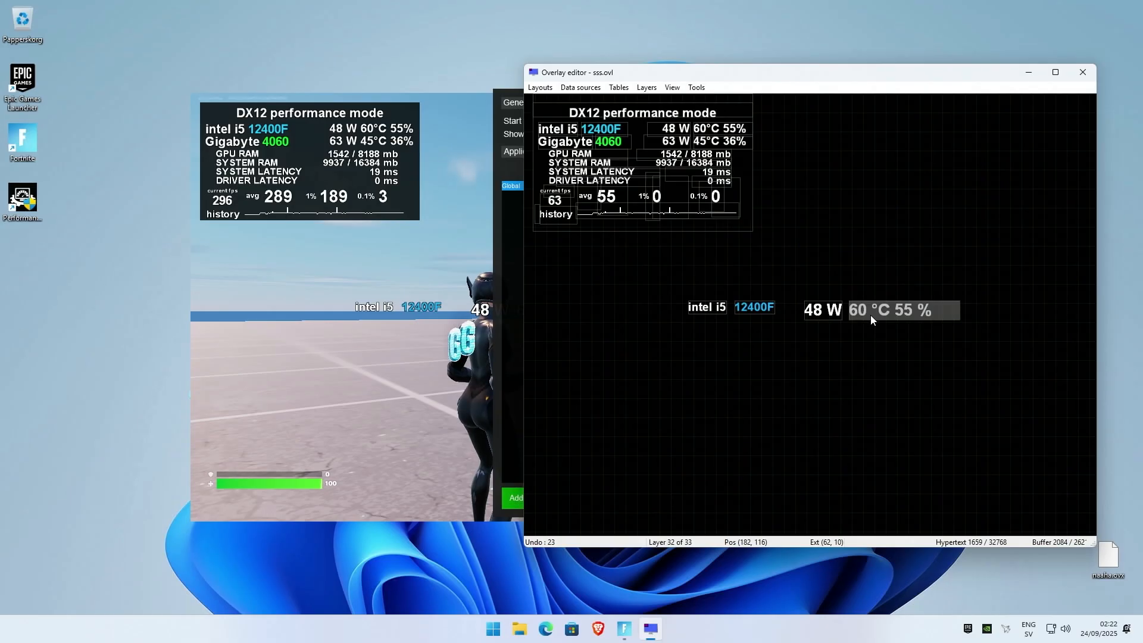
Step: Duplicate the "intel i5" text layer and place the copy below the original at about position (99, 138)
{"action": "left_click_drag", "start_coordinate": [673, 290], "coordinate": [935, 329]}
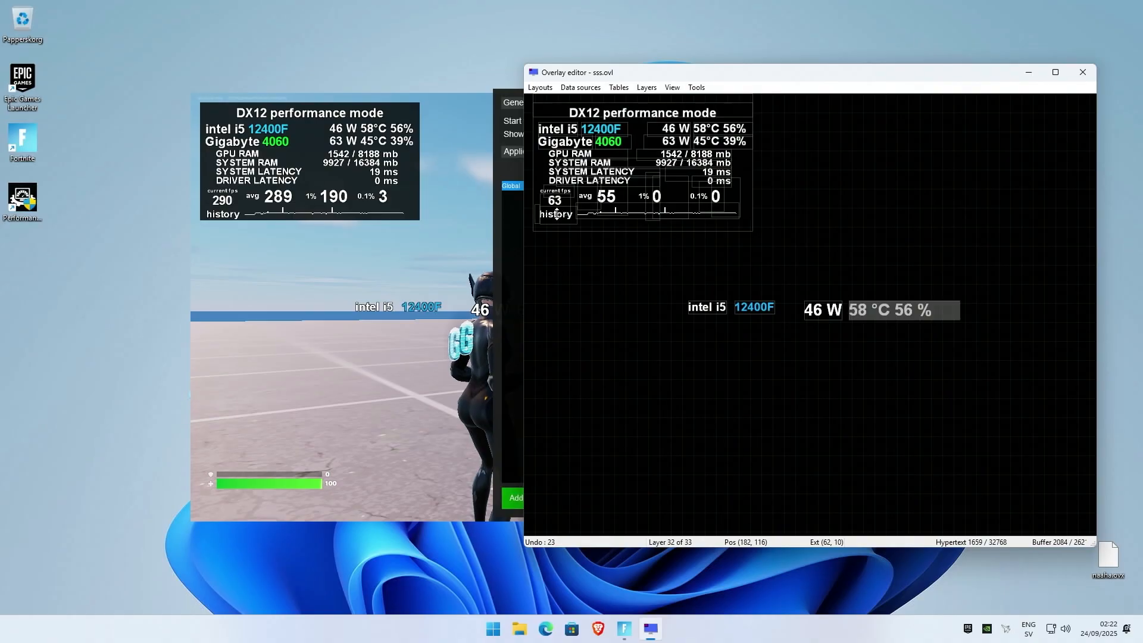
{"action": "left_click", "coordinate": [710, 310]}
{"action": "key", "text": "ctrl+c"}
{"action": "key", "text": "ctrl+v"}
{"action": "left_click_drag", "start_coordinate": [716, 323], "coordinate": [717, 344]}
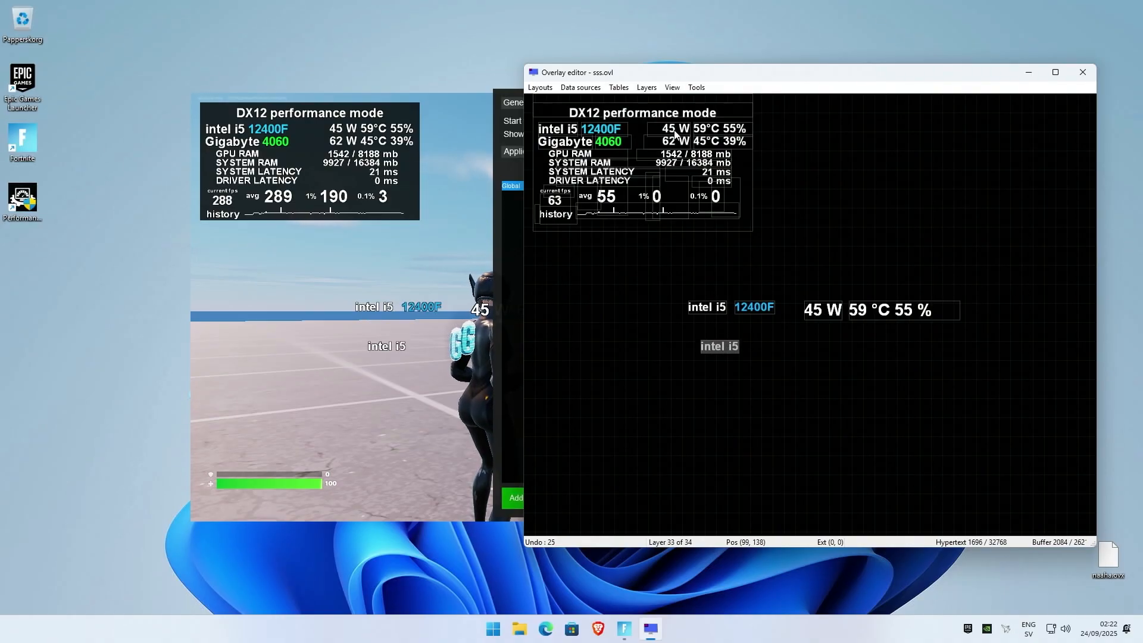
Step: Replace the copied layer's hypertext with "hisotry"
{"action": "left_click", "coordinate": [646, 88]}
{"action": "left_click", "coordinate": [884, 174]}
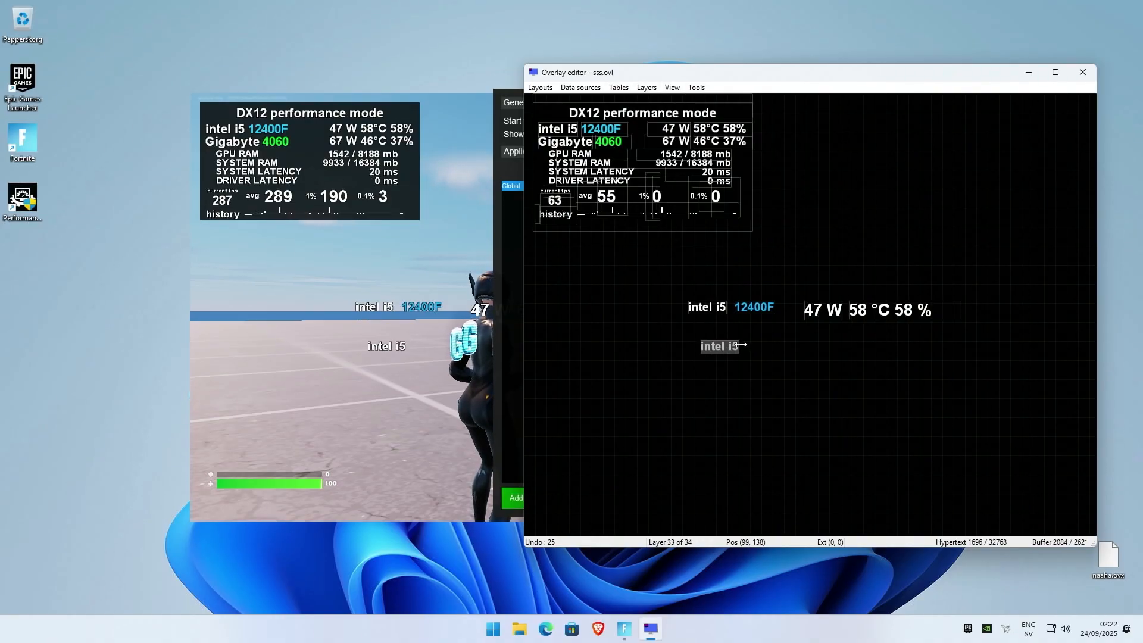
{"action": "double_click", "coordinate": [720, 345]}
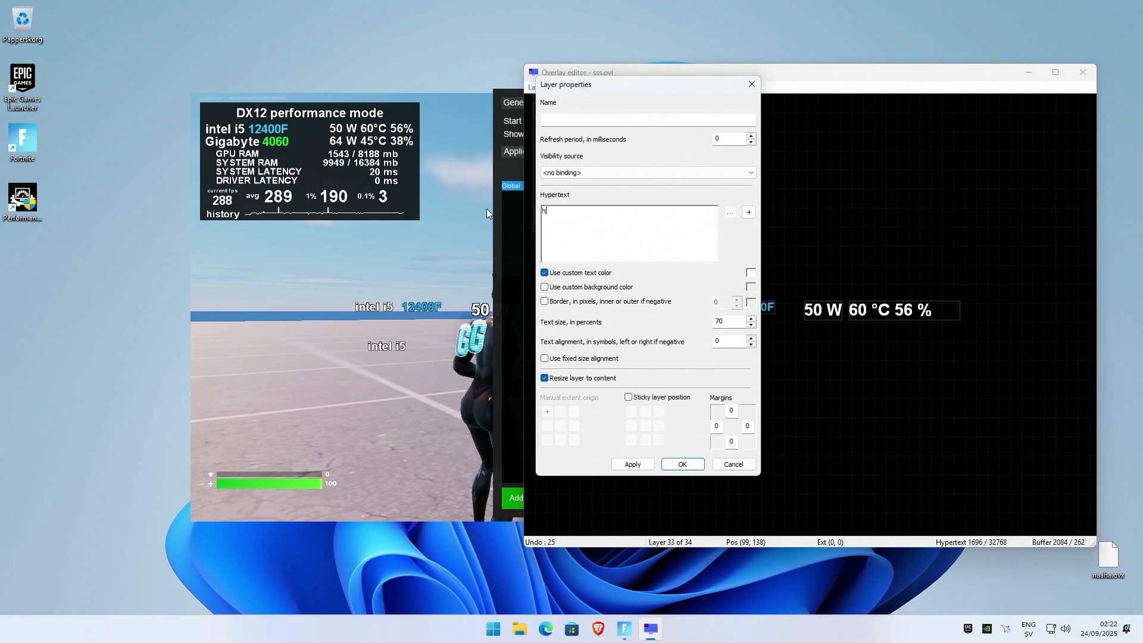
{"action": "type", "text": "hisotry"}
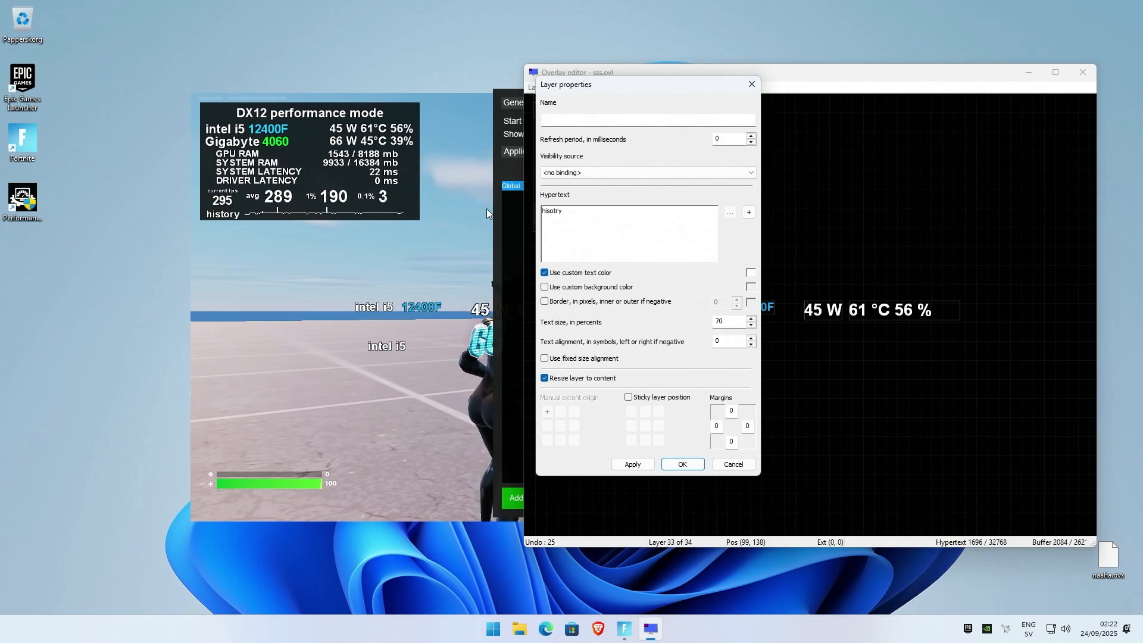
{"action": "key", "text": "Return"}
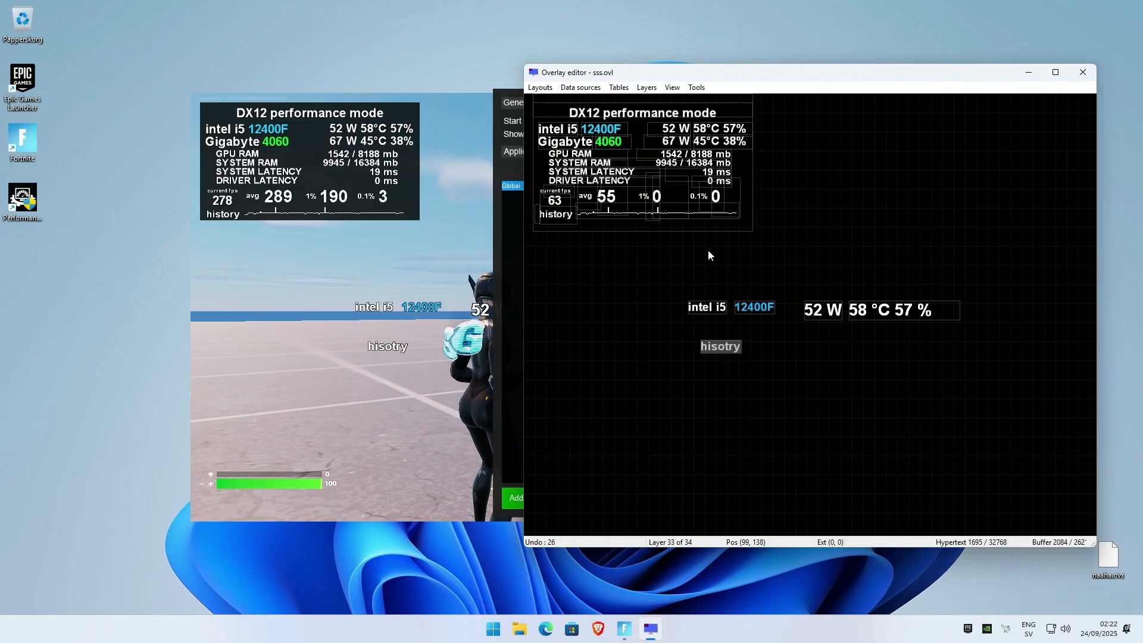
Step: Add a new text layer beside the "hisotry" label at about position (144, 141) and clear its hypertext
{"action": "left_click", "coordinate": [646, 87]}
{"action": "left_click", "coordinate": [655, 97]}
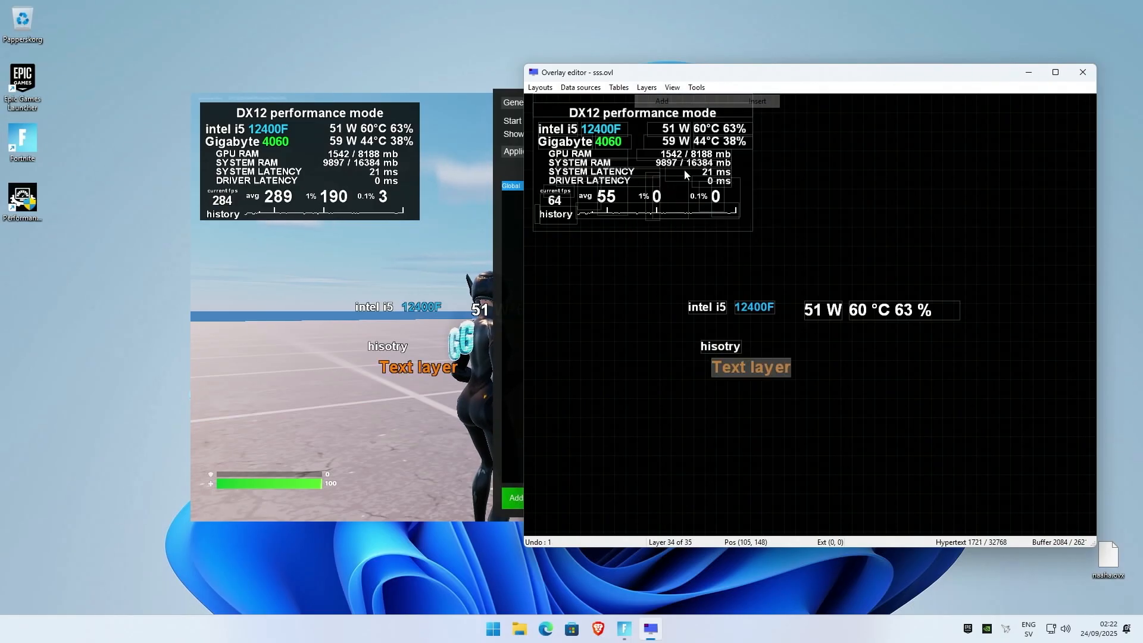
{"action": "key", "text": "ctrl+a"}
{"action": "key", "text": "BackSpace"}
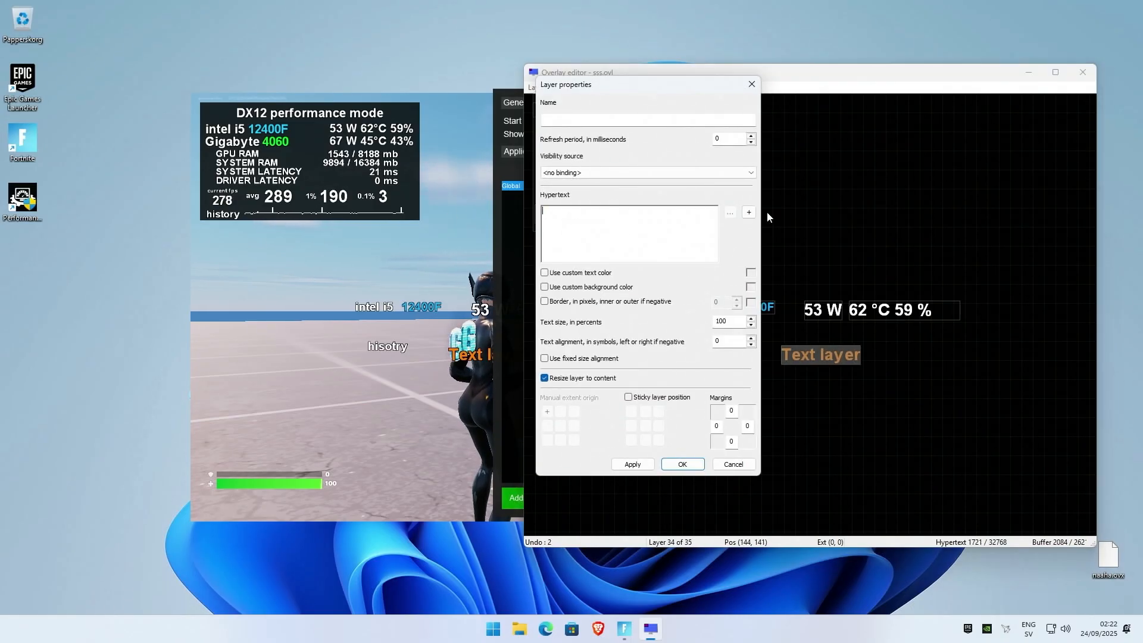
Step: Insert the current value macro of the Framerate history data source into the new layer's hypertext and apply it
{"action": "left_click", "coordinate": [749, 213]}
{"action": "left_click", "coordinate": [590, 132]}
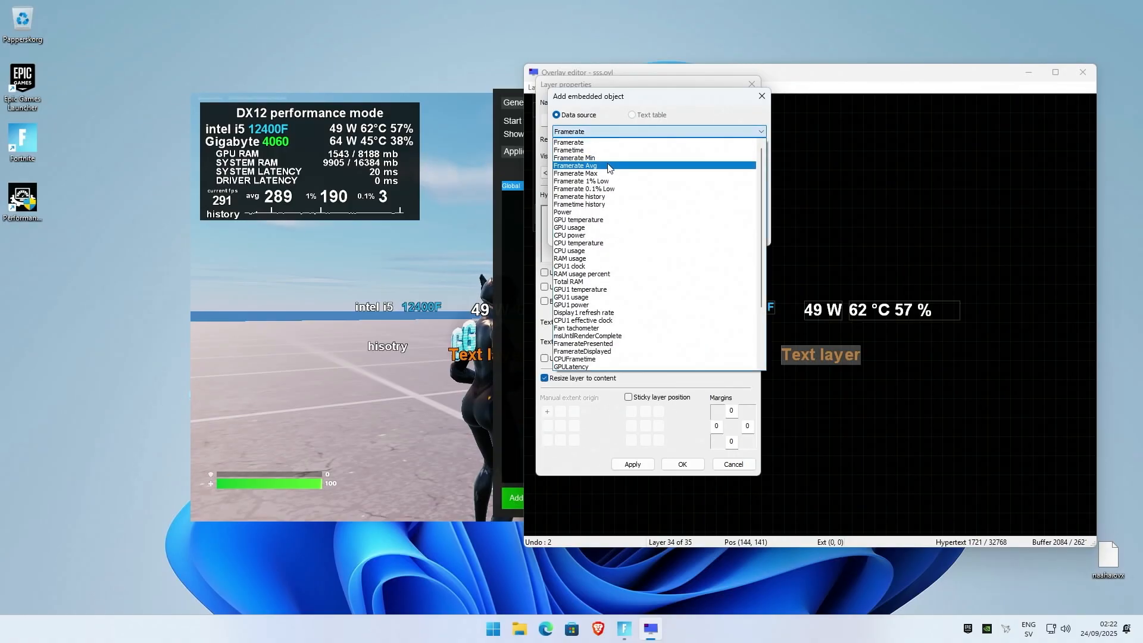
{"action": "left_click", "coordinate": [605, 198]}
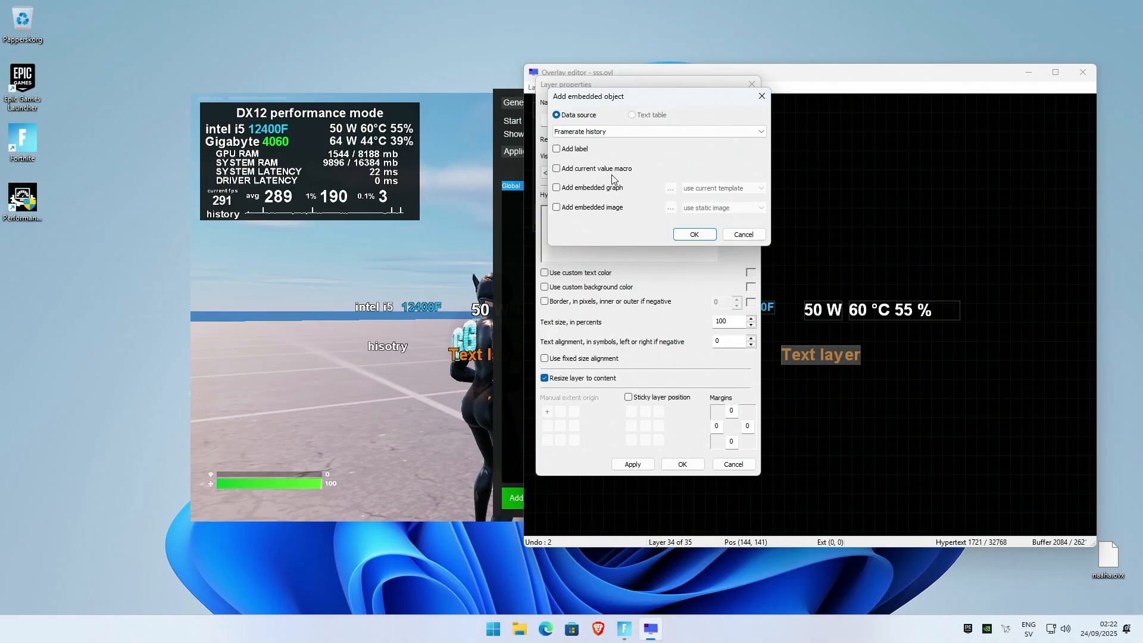
{"action": "left_click", "coordinate": [612, 174]}
{"action": "left_click", "coordinate": [694, 235]}
{"action": "left_click", "coordinate": [633, 464]}
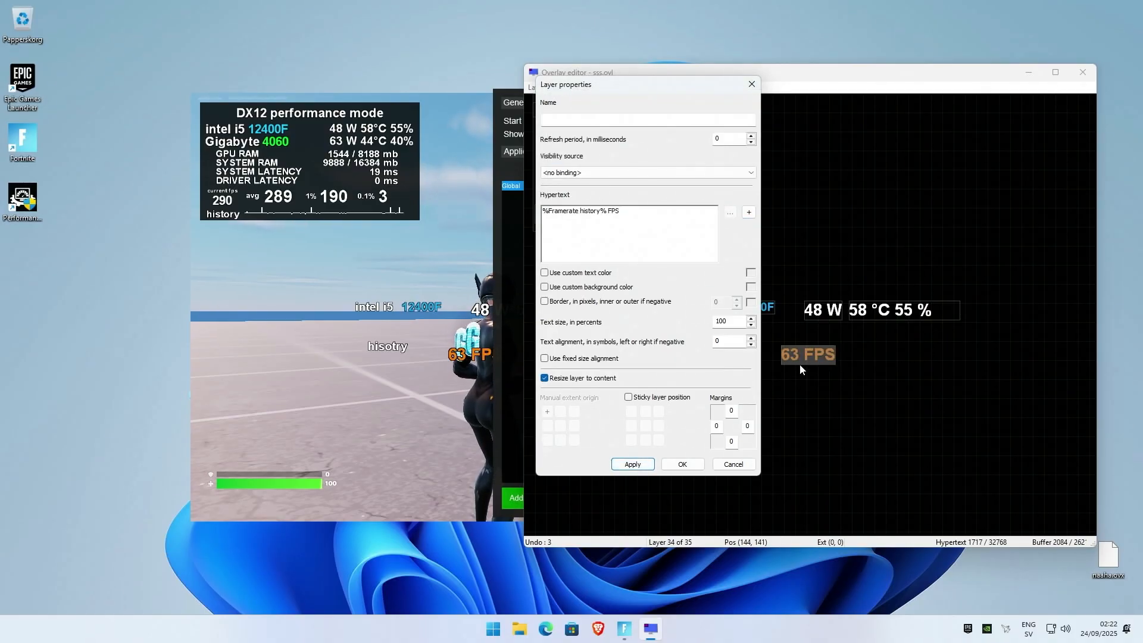
Step: Replace the layer's hypertext with an embedded graph of Framerate history based on the current template
{"action": "left_click_drag", "start_coordinate": [623, 210], "coordinate": [484, 203]}
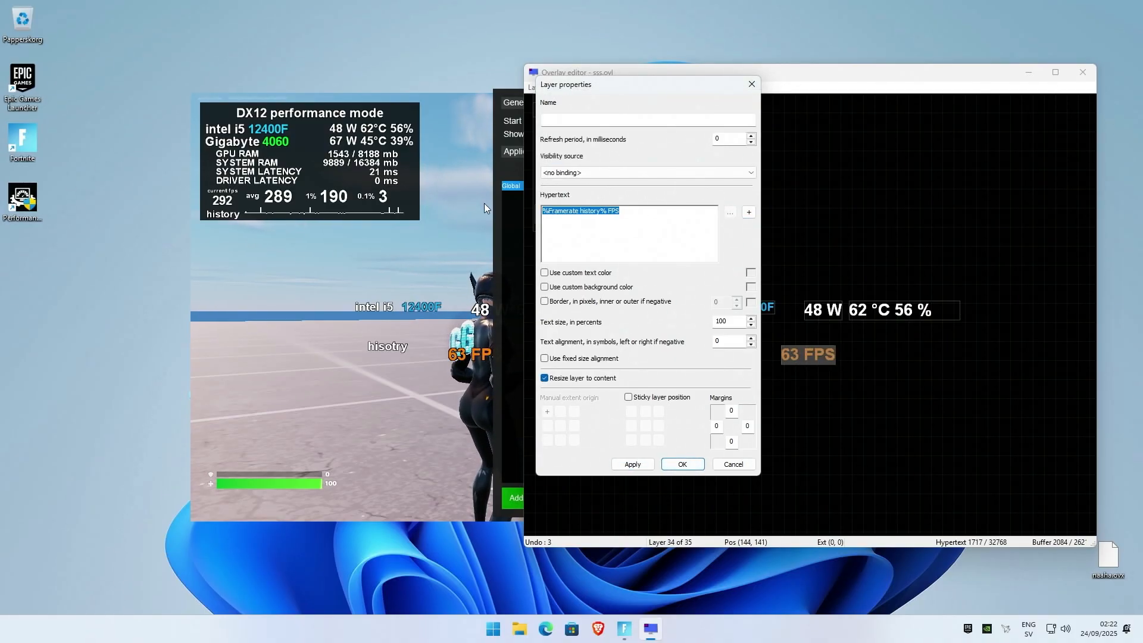
{"action": "key", "text": "BackSpace"}
{"action": "left_click", "coordinate": [749, 212]}
{"action": "left_click", "coordinate": [703, 132]}
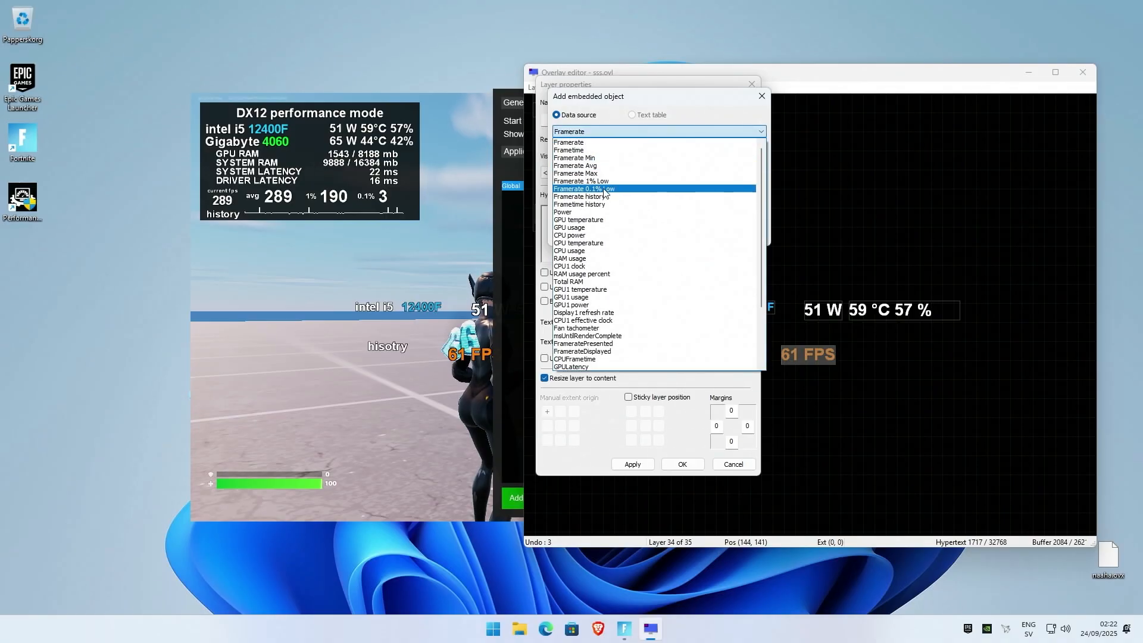
{"action": "left_click", "coordinate": [580, 189]}
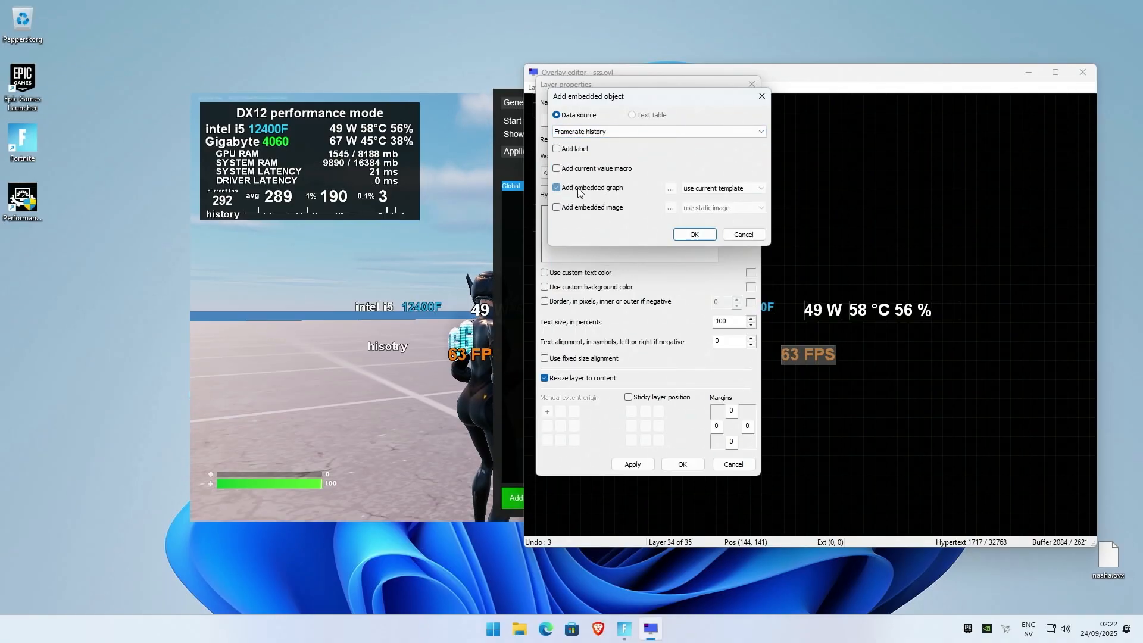
{"action": "left_click", "coordinate": [727, 189]}
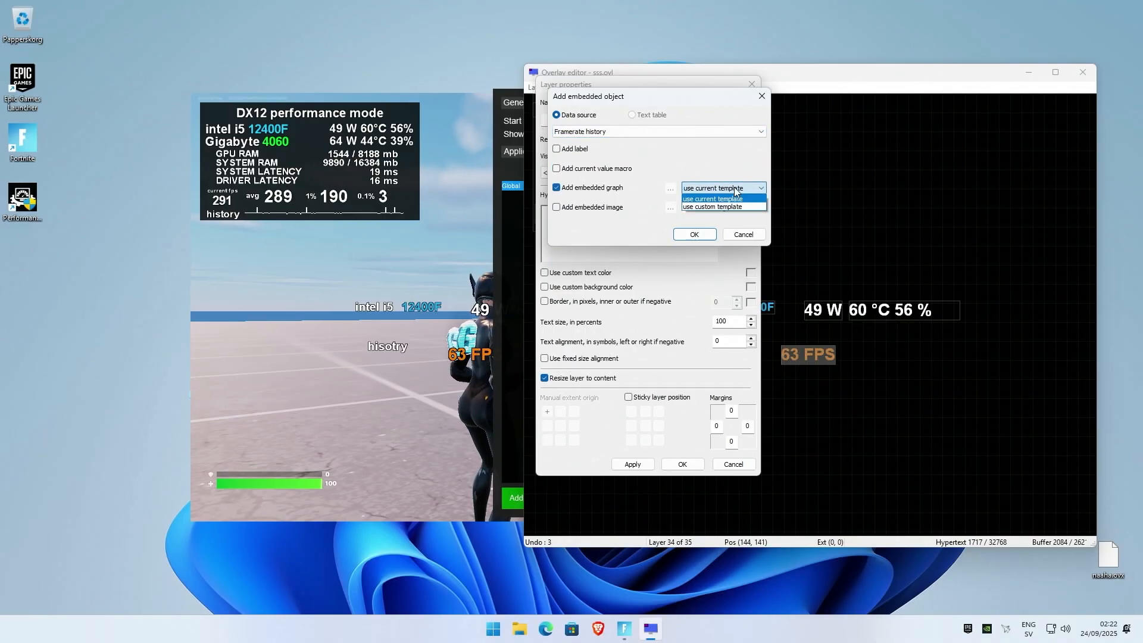
{"action": "left_click", "coordinate": [735, 188]}
{"action": "left_click", "coordinate": [703, 235]}
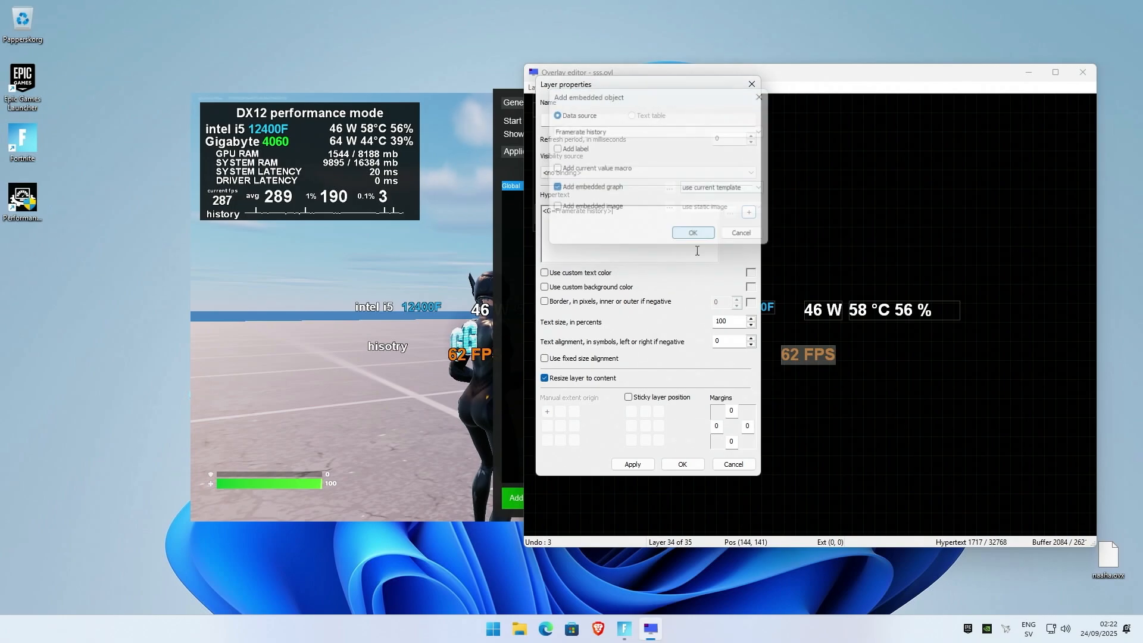
{"action": "left_click", "coordinate": [633, 464]}
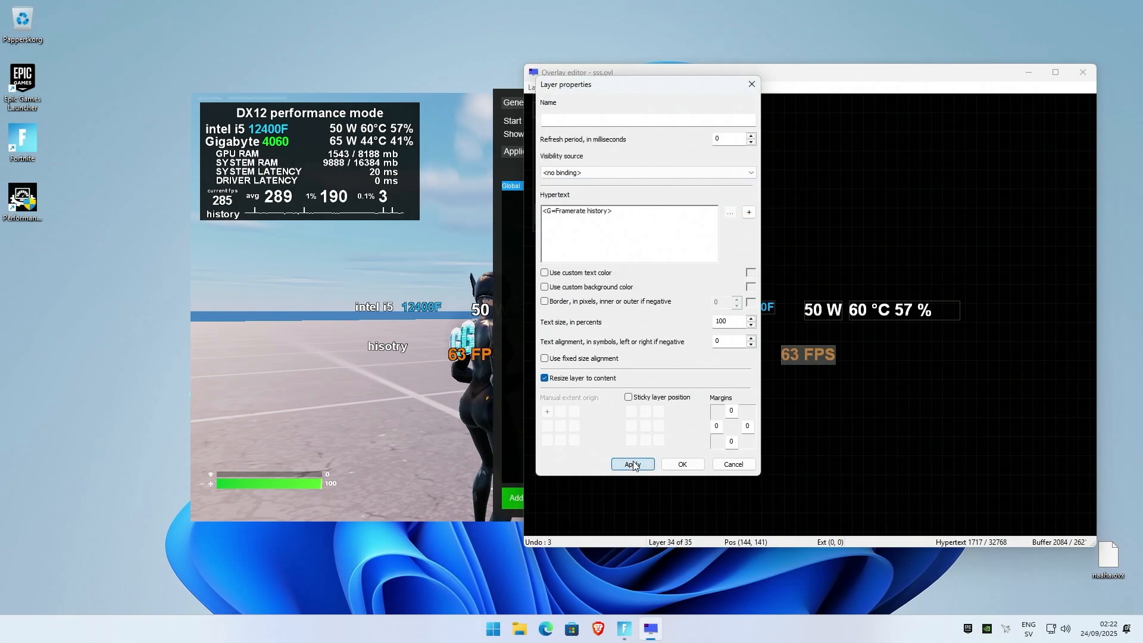
{"action": "left_click", "coordinate": [683, 464]}
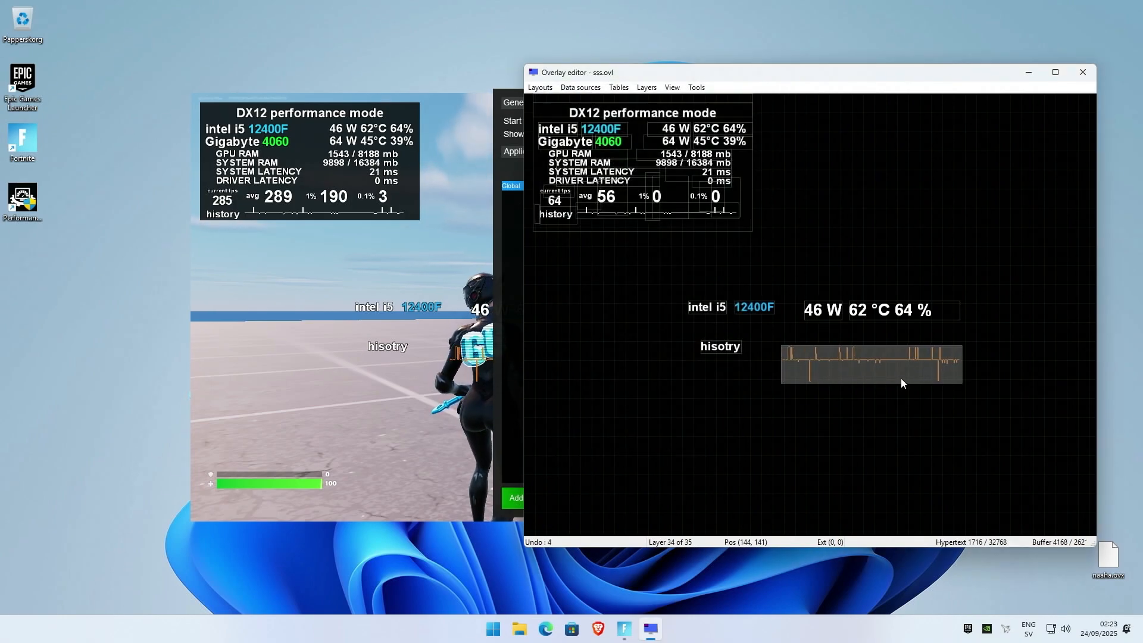
Step: Replace the graph layer's hypertext with an embedded Framerate history graph that uses a custom template
{"action": "double_click", "coordinate": [904, 365]}
{"action": "left_click_drag", "start_coordinate": [616, 212], "coordinate": [509, 203]}
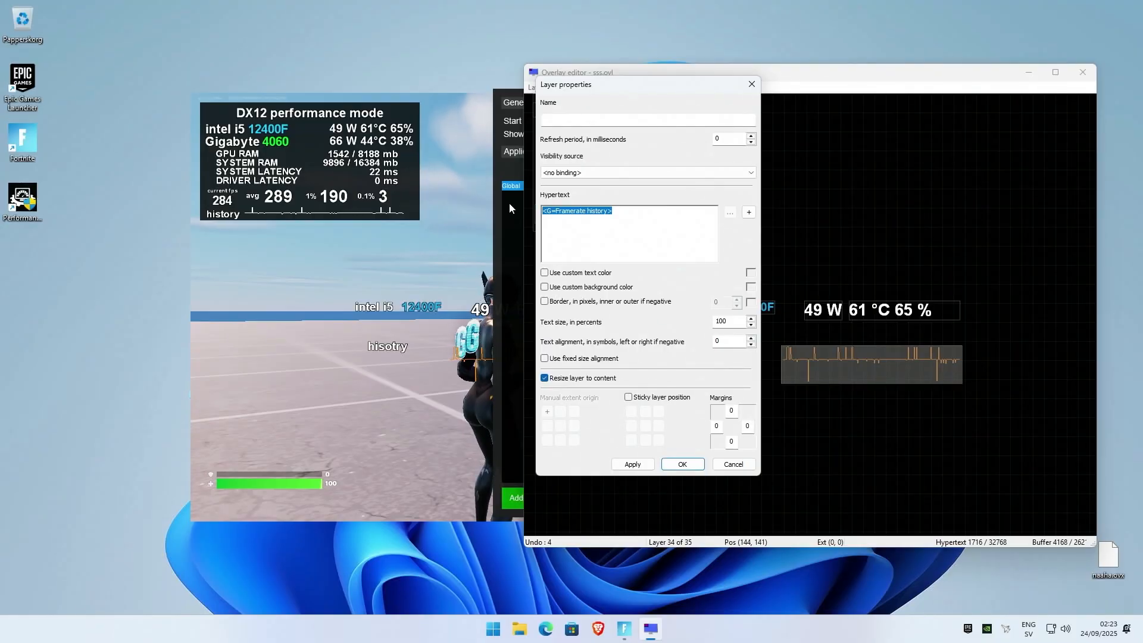
{"action": "key", "text": "BackSpace"}
{"action": "left_click", "coordinate": [747, 212]}
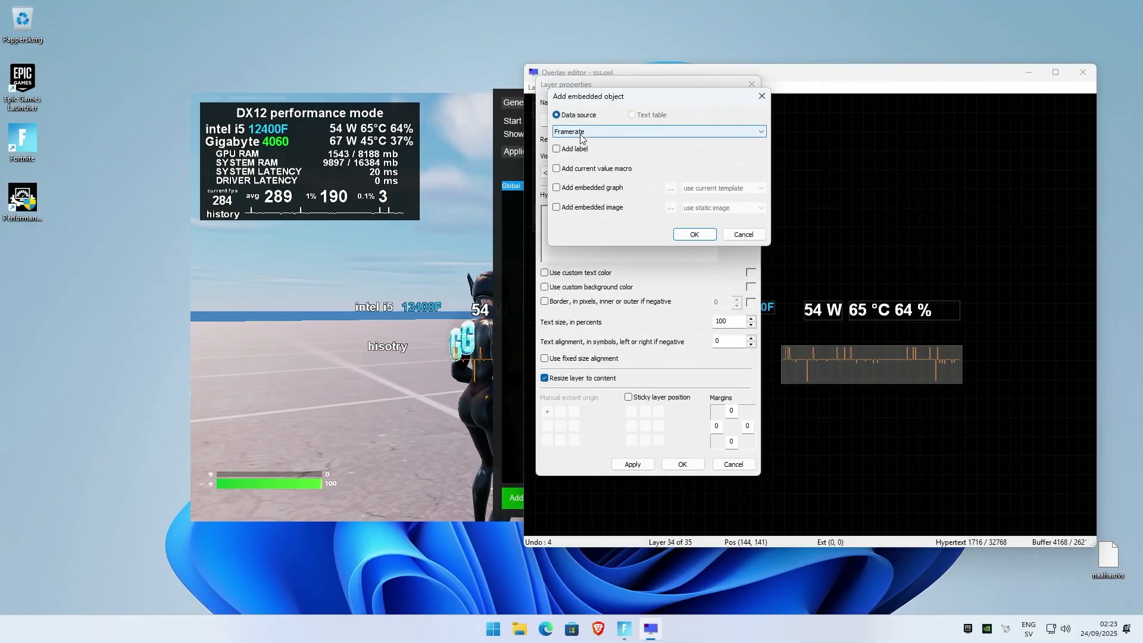
{"action": "left_click", "coordinate": [599, 132]}
{"action": "left_click", "coordinate": [605, 197]}
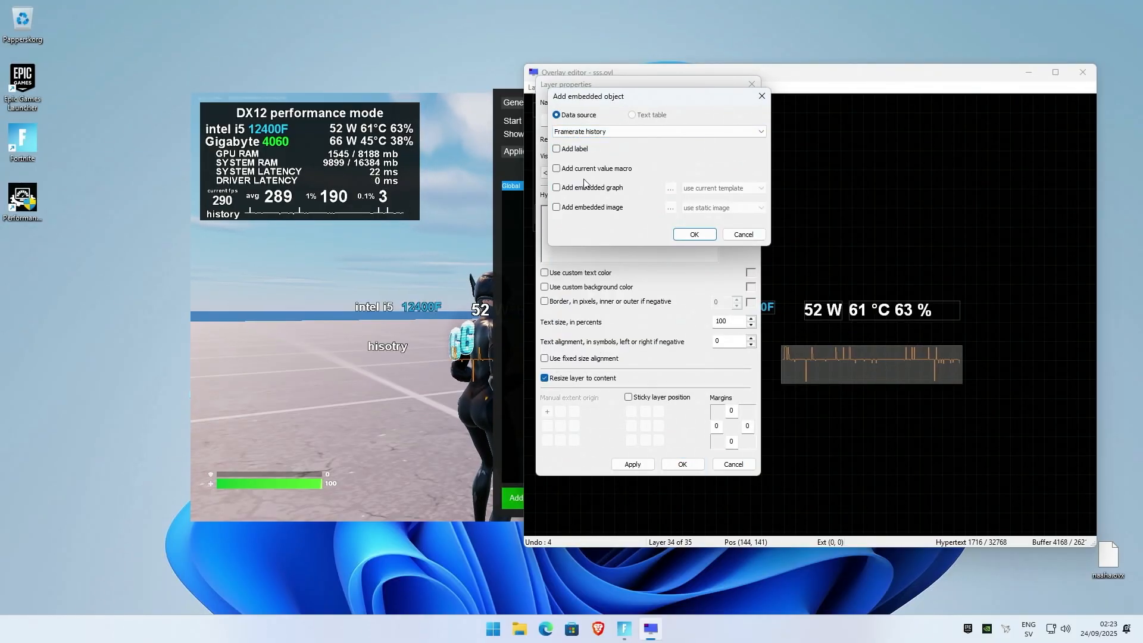
{"action": "left_click", "coordinate": [592, 187]}
{"action": "left_click", "coordinate": [698, 189]}
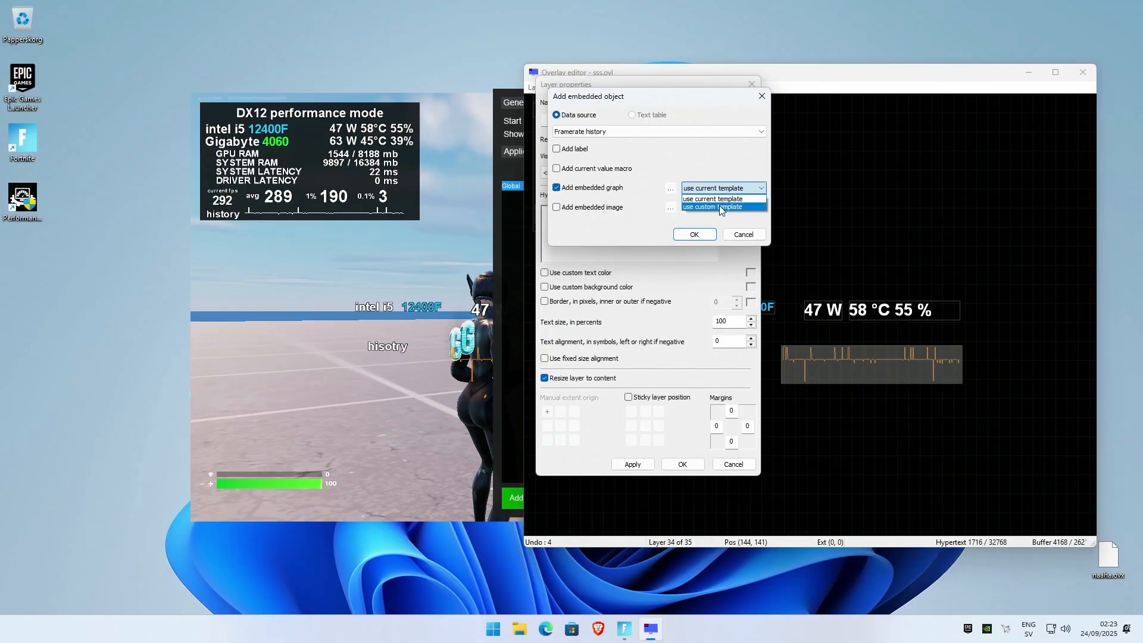
{"action": "left_click", "coordinate": [720, 205]}
{"action": "left_click", "coordinate": [688, 233]}
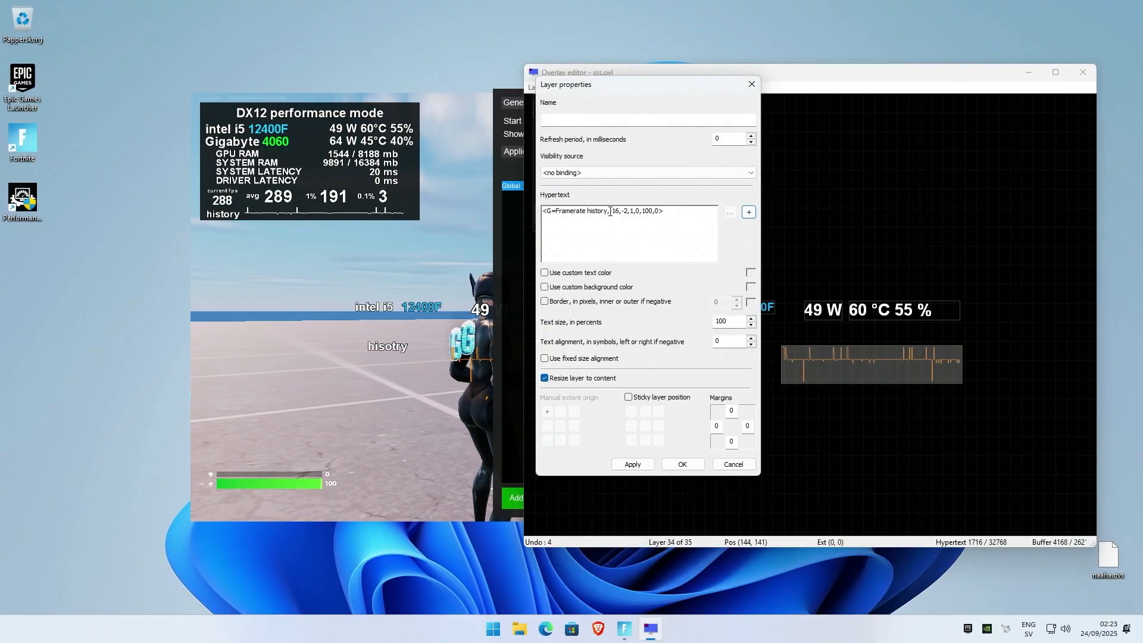
Step: Set the graph's first two hypertext parameters to -30 and -20 and apply the layer properties
{"action": "left_click", "coordinate": [611, 212]}
{"action": "type", "text": "-"}
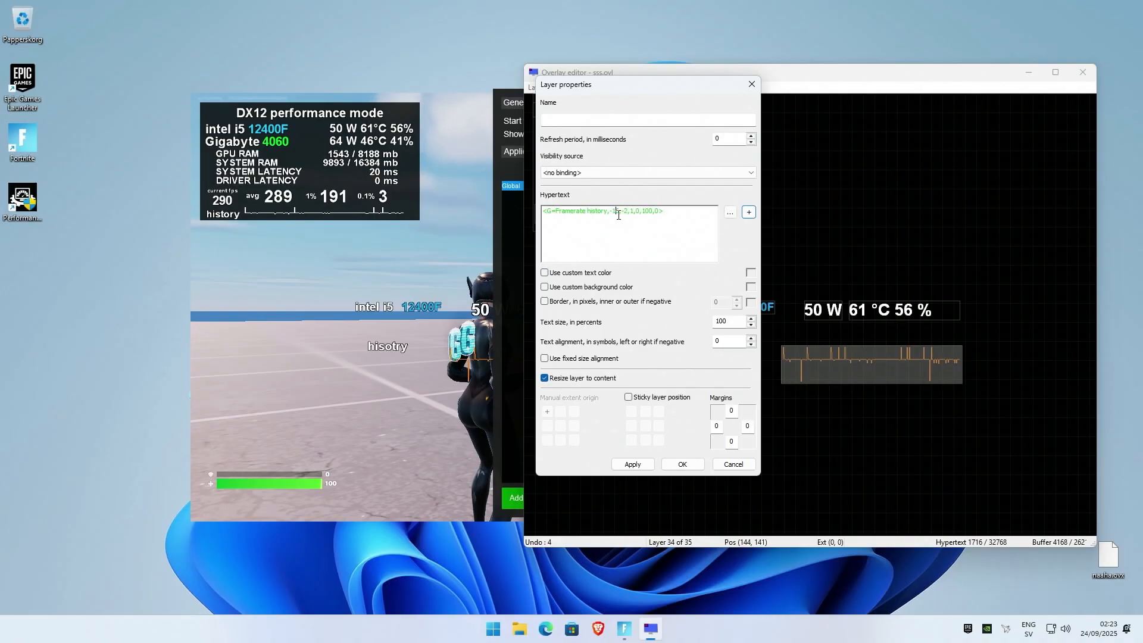
{"action": "key", "text": "Delete"}
{"action": "type", "text": "6"}
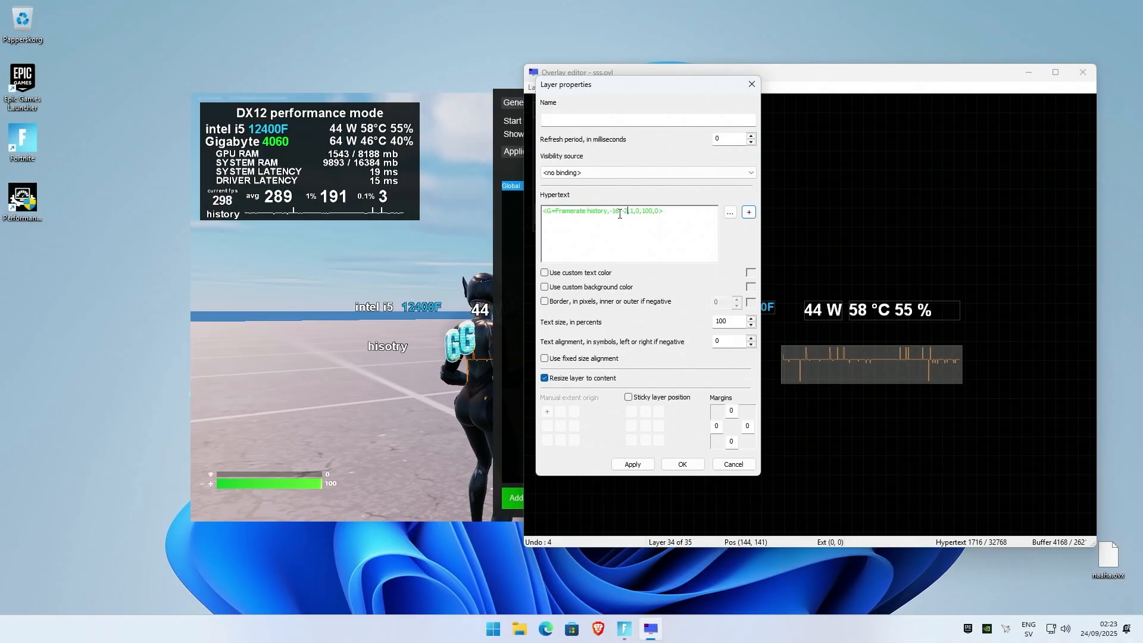
{"action": "left_click", "coordinate": [620, 213]}
{"action": "key", "text": "BackSpace"}
{"action": "key", "text": "BackSpace"}
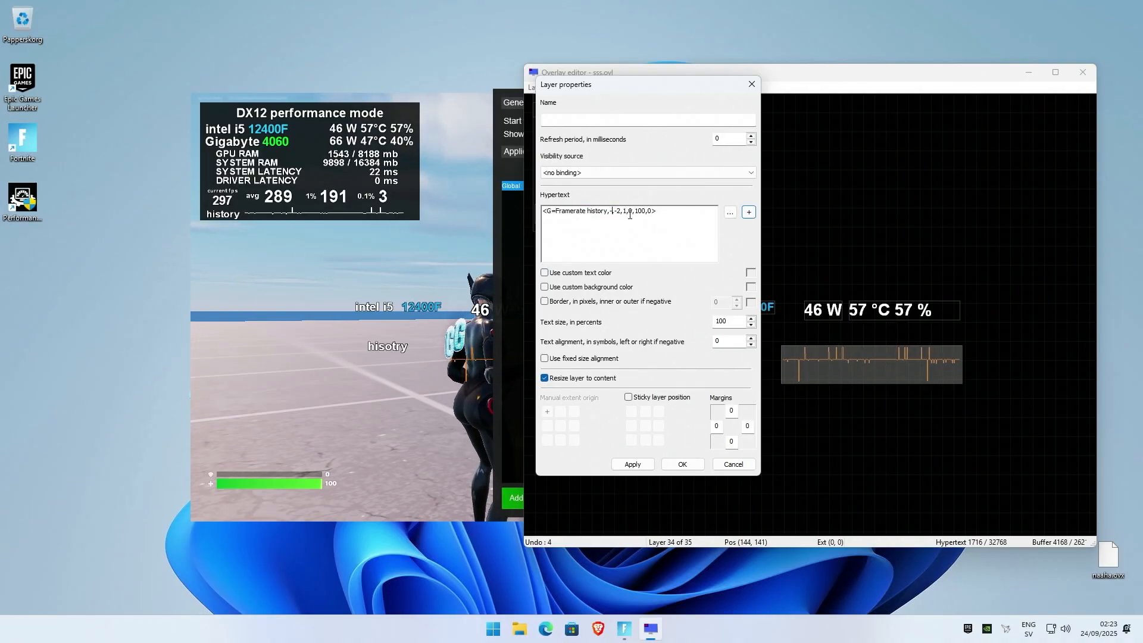
{"action": "type", "text": "30,-"}
{"action": "left_click", "coordinate": [633, 464]}
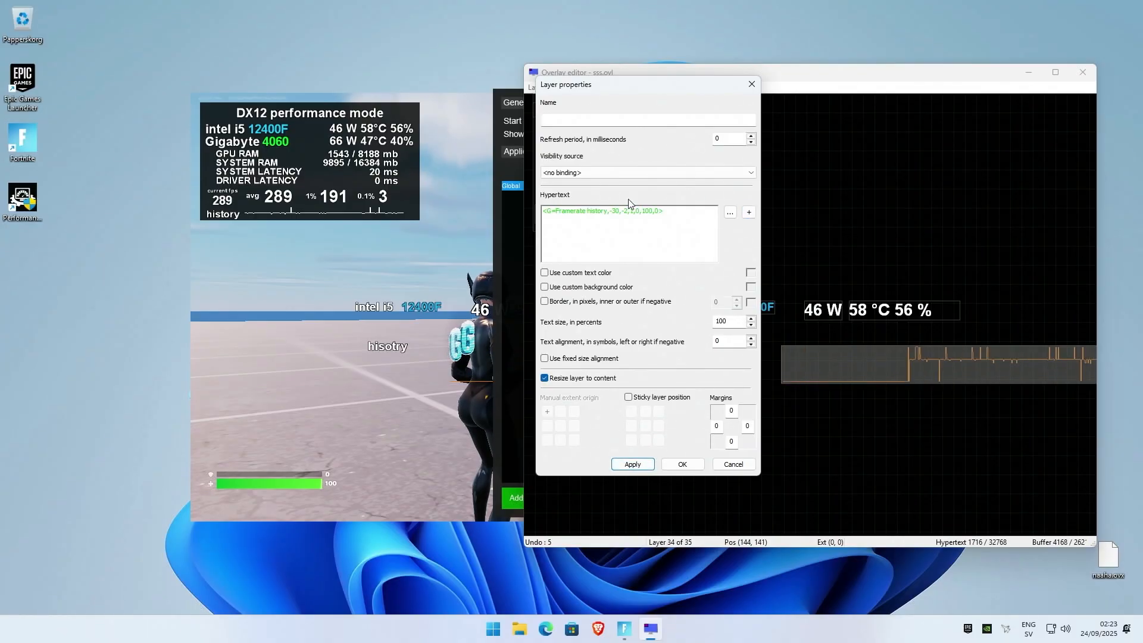
{"action": "left_click", "coordinate": [654, 463]}
{"action": "left_click", "coordinate": [685, 464]}
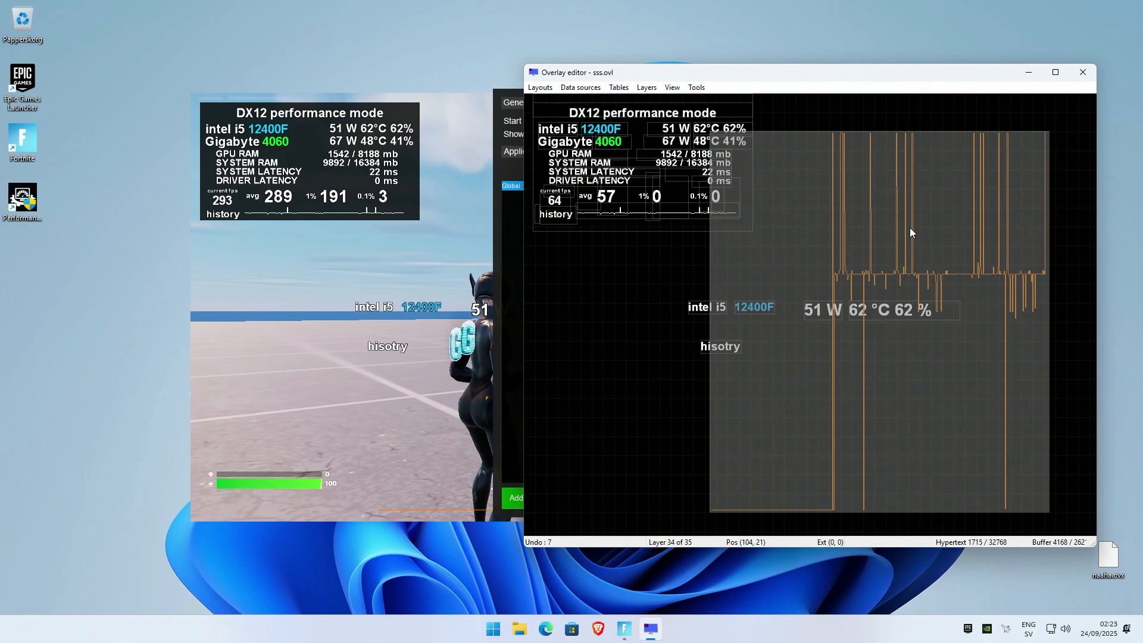
Step: Move the framerate history graph over the CPU and history labels and give it a custom magenta text color
{"action": "left_click_drag", "start_coordinate": [908, 228], "coordinate": [675, 267]}
{"action": "double_click", "coordinate": [675, 266]}
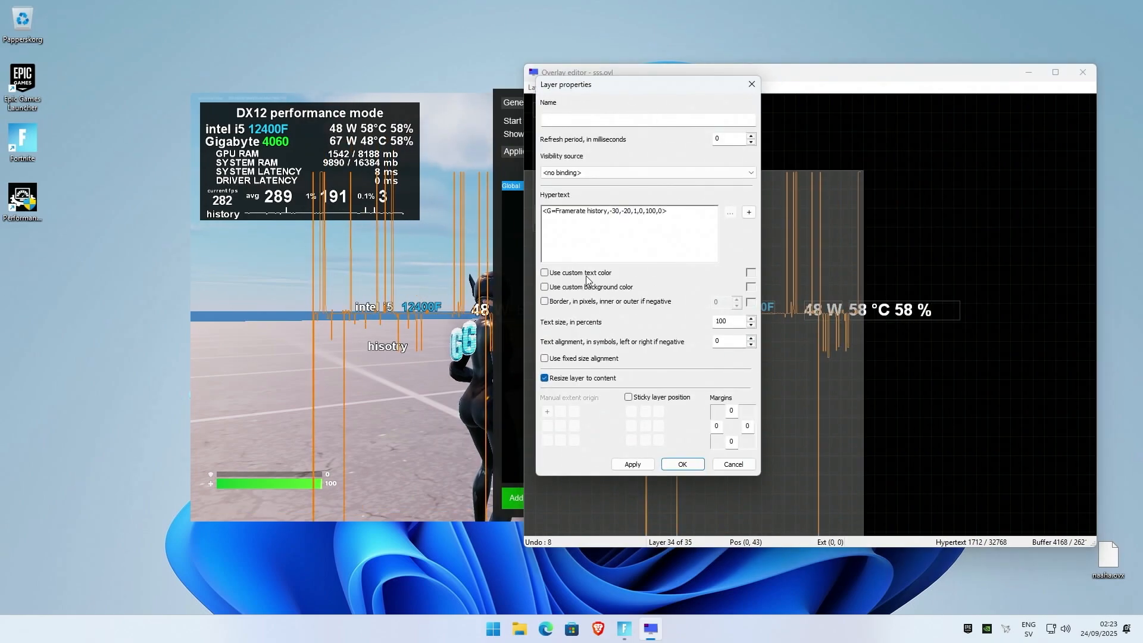
{"action": "left_click", "coordinate": [752, 273]}
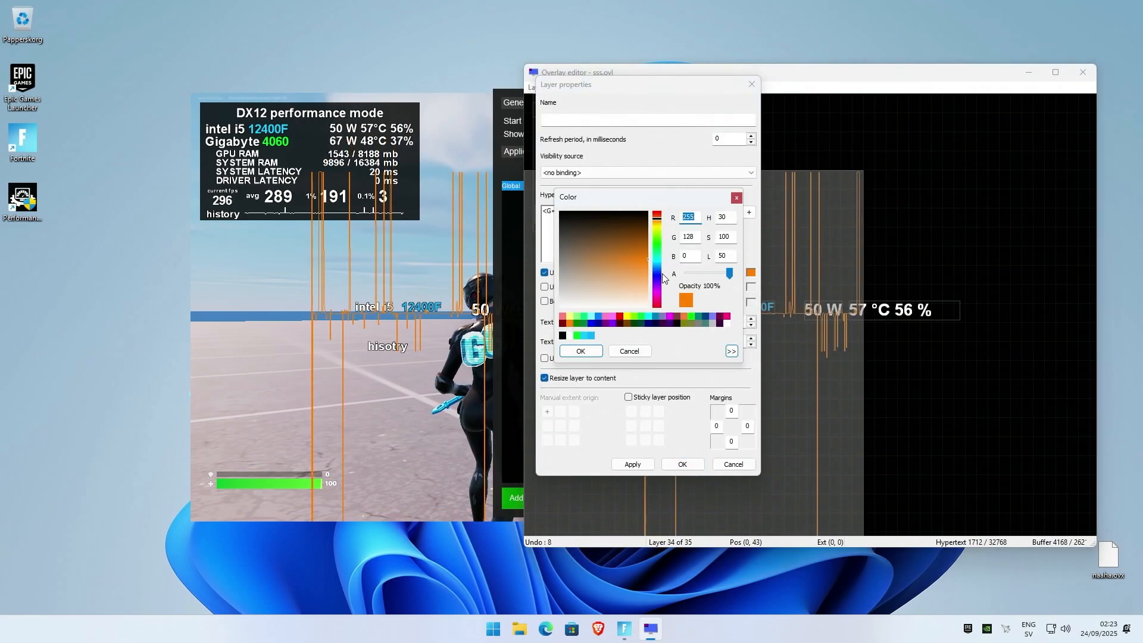
{"action": "left_click", "coordinate": [659, 295]}
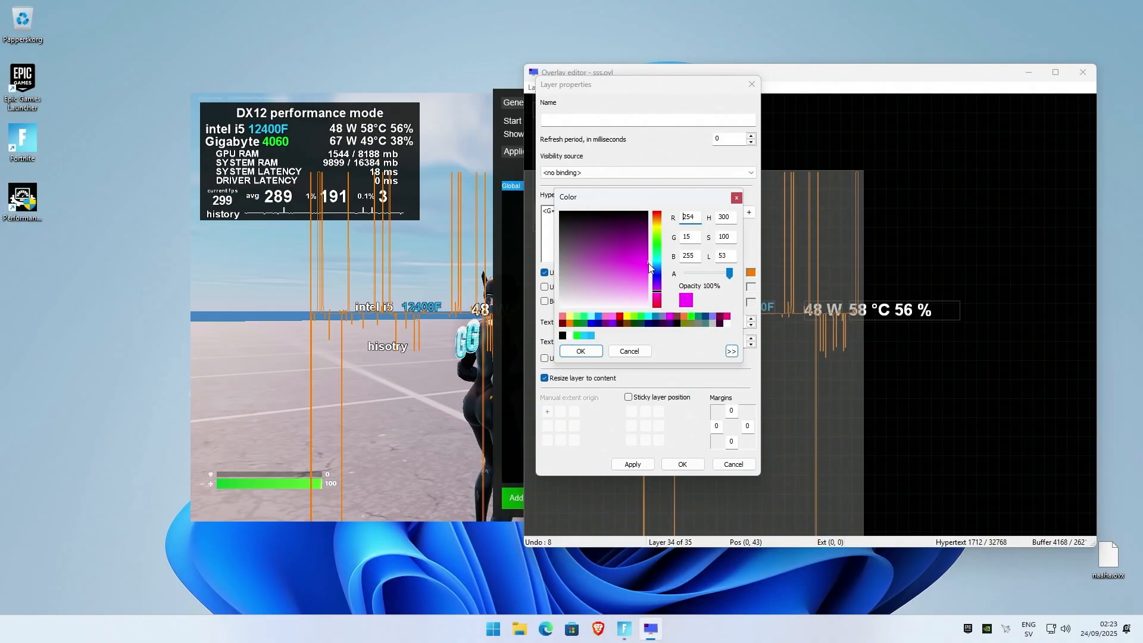
{"action": "left_click", "coordinate": [581, 351]}
{"action": "left_click", "coordinate": [633, 464]}
{"action": "left_click", "coordinate": [683, 464]}
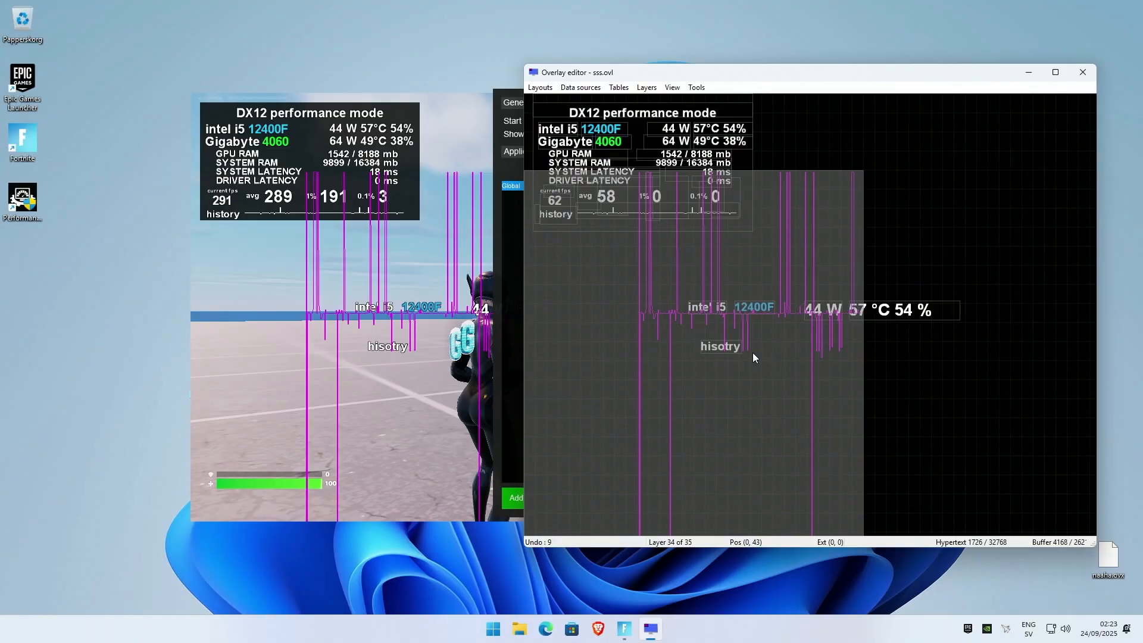
Step: Reposition the magenta graph below the performance panel and check it in the game while moving the character forward
{"action": "left_click_drag", "start_coordinate": [753, 352], "coordinate": [794, 387]}
{"action": "mouse_move", "coordinate": [758, 252]}
{"action": "left_mouse_down"}
{"action": "mouse_move", "coordinate": [795, 259]}
{"action": "mouse_move", "coordinate": [759, 361]}
{"action": "mouse_move", "coordinate": [765, 238]}
{"action": "mouse_move", "coordinate": [753, 259]}
{"action": "left_mouse_up"}
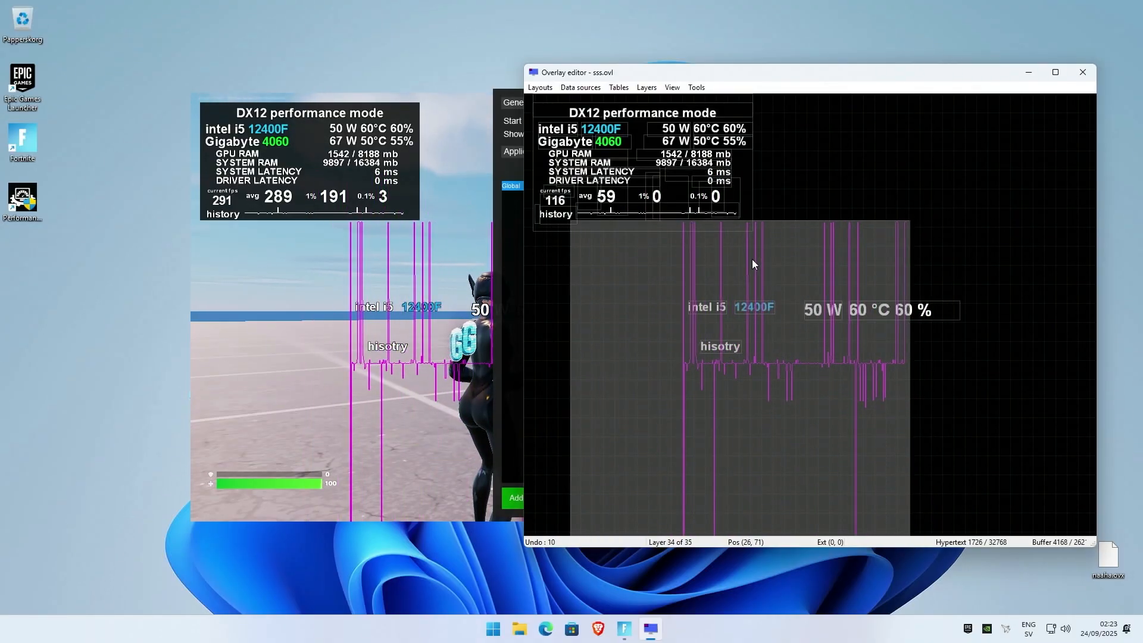
{"action": "left_click", "coordinate": [381, 324]}
{"action": "key", "text": "w"}
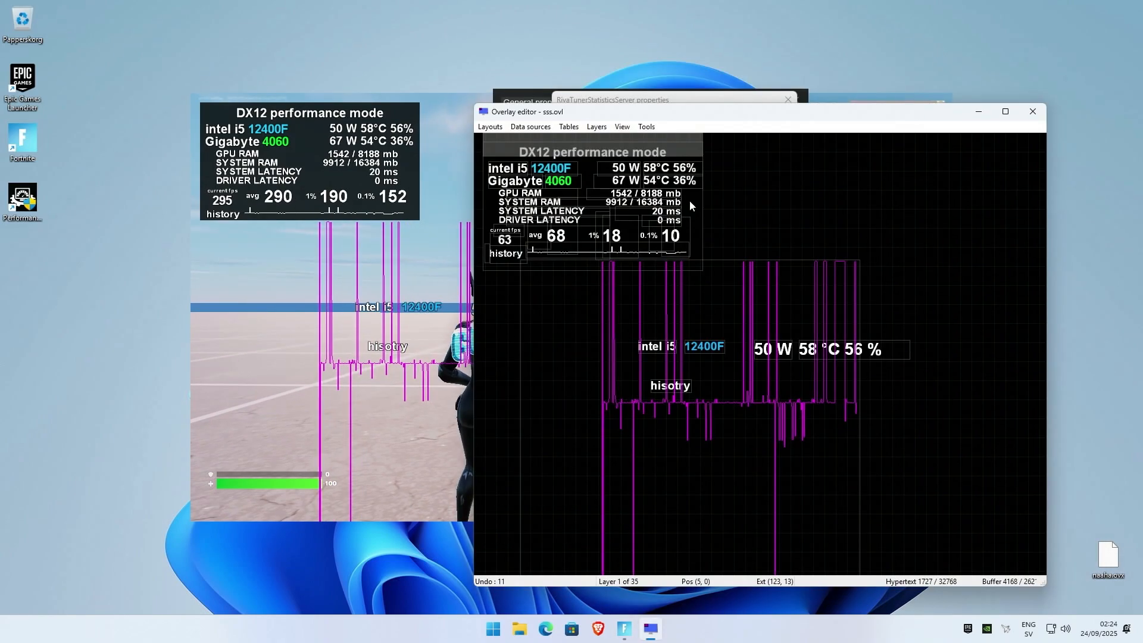
Step: Add a new text layer and place it in the empty area below the performance panel
{"action": "left_click", "coordinate": [690, 202]}
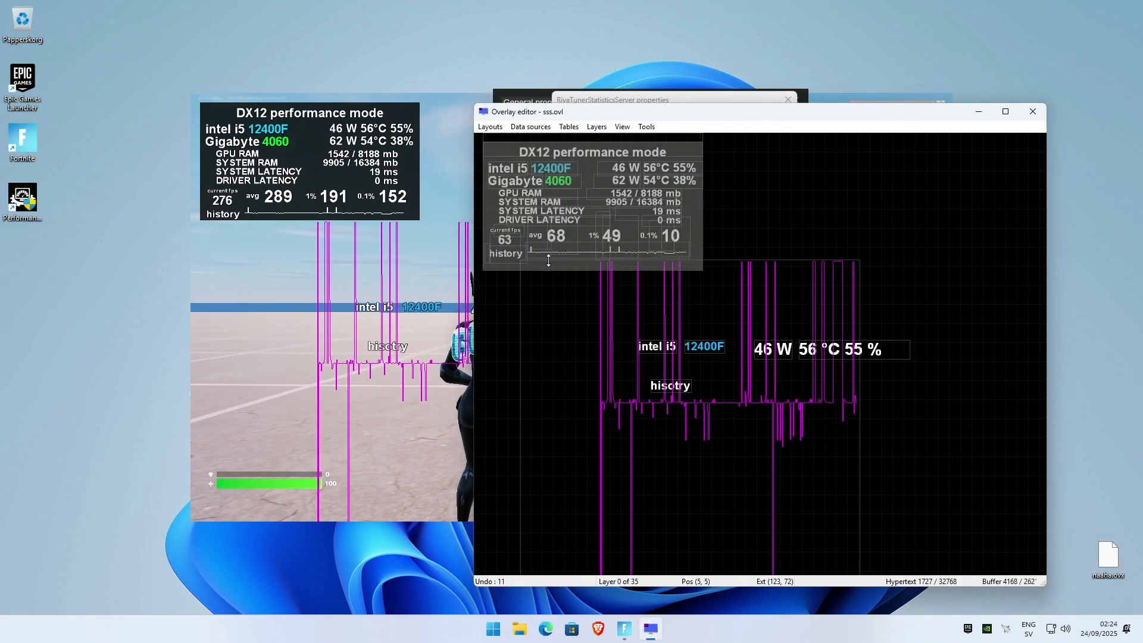
{"action": "left_click", "coordinate": [597, 127]}
{"action": "left_click", "coordinate": [613, 142]}
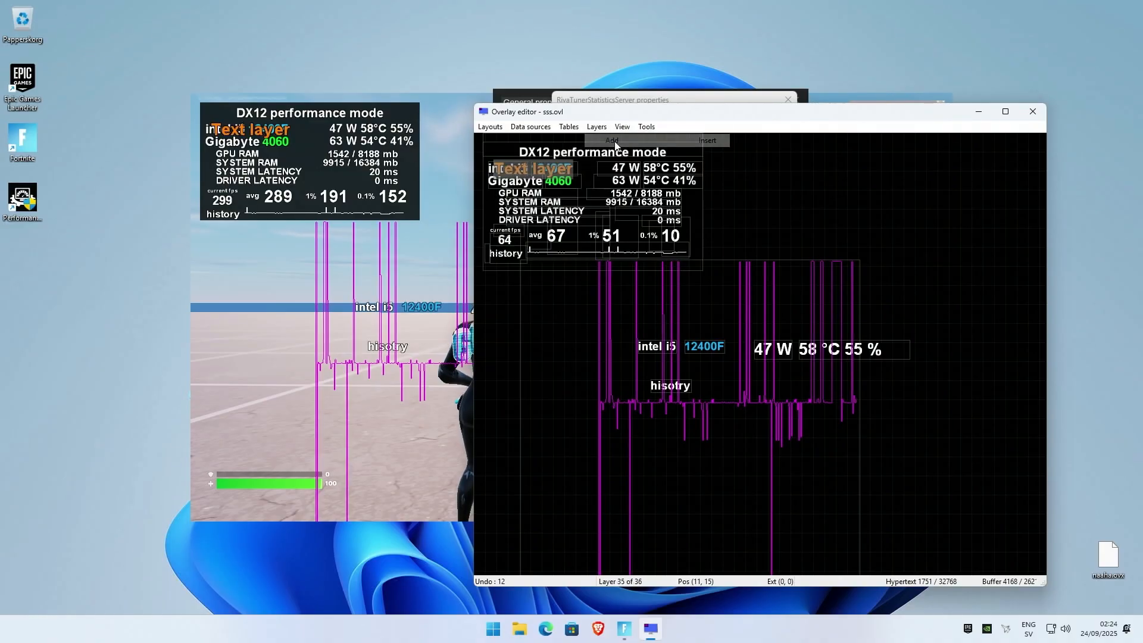
Step: Clear the new layer's hypertext, enable a custom background color for it and apply the properties
{"action": "double_click", "coordinate": [566, 330]}
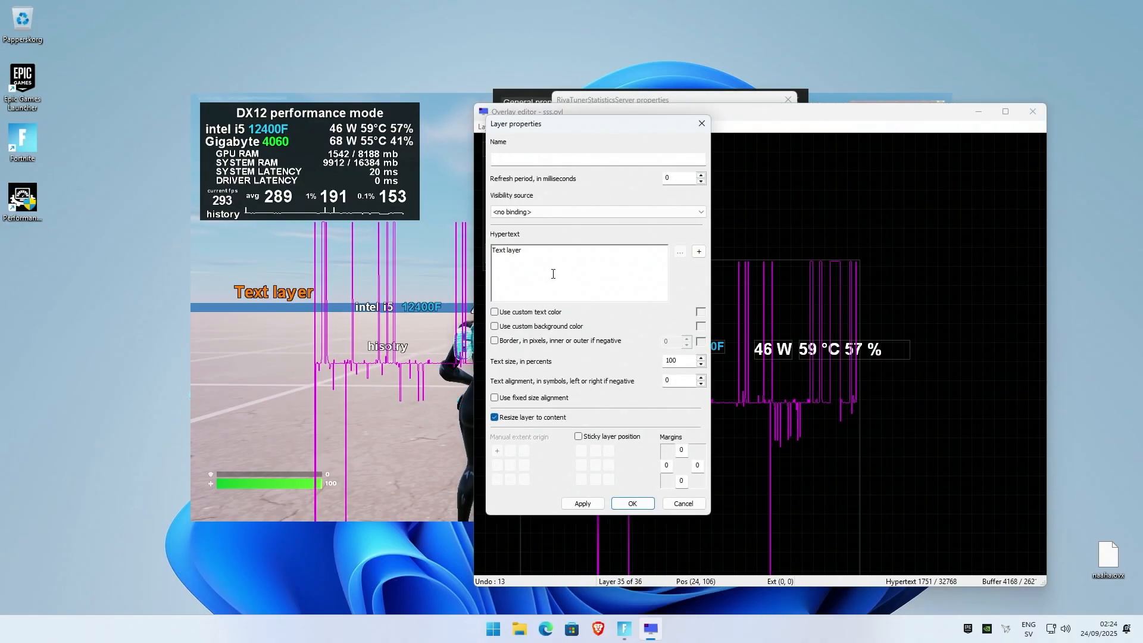
{"action": "left_click_drag", "start_coordinate": [551, 274], "coordinate": [445, 252]}
{"action": "key", "text": "BackSpace"}
{"action": "left_click", "coordinate": [512, 327]}
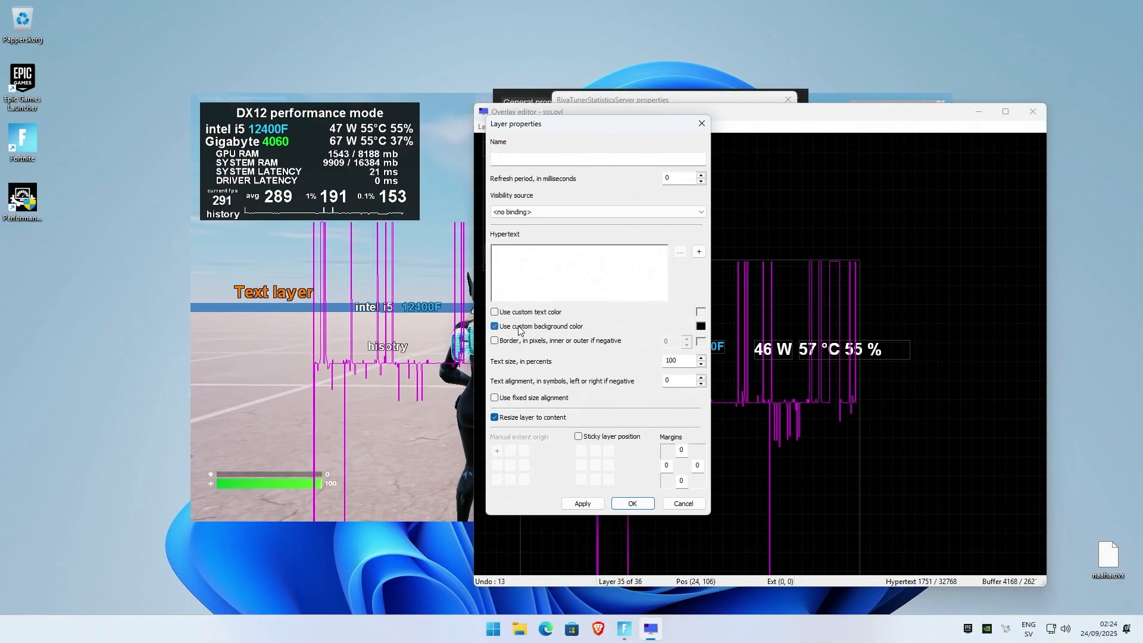
{"action": "left_click", "coordinate": [582, 504]}
{"action": "left_click", "coordinate": [634, 504]}
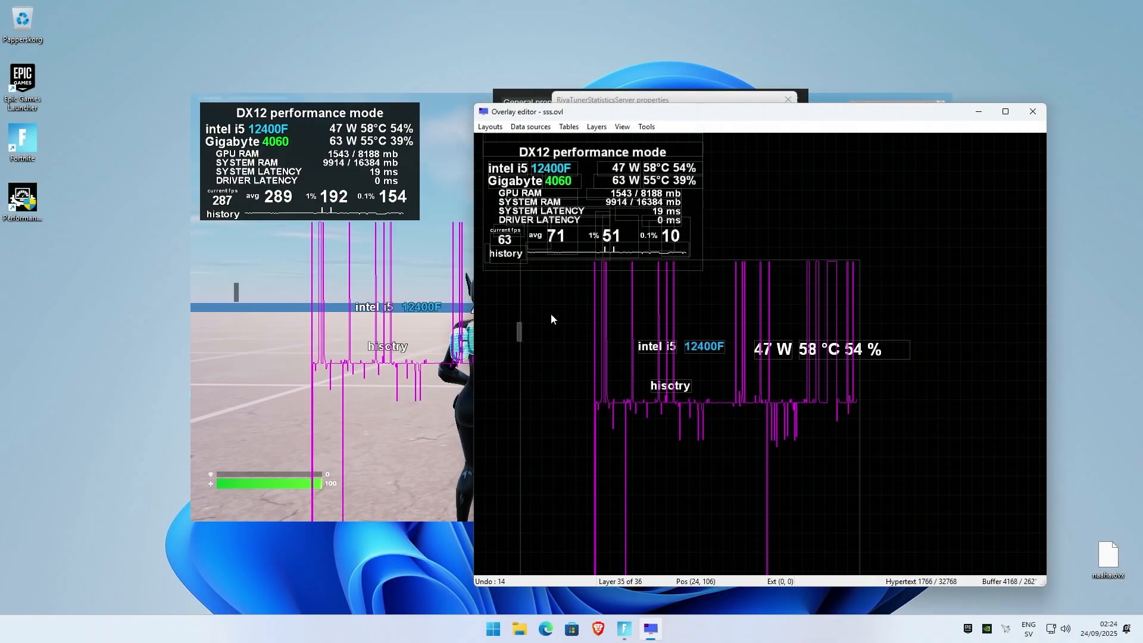
Step: Delete the framerate graph layer and stretch the background box to 88 by 28 around the intel i5 12400F text
{"action": "left_click_drag", "start_coordinate": [521, 331], "coordinate": [563, 322]}
{"action": "left_click", "coordinate": [638, 426]}
{"action": "key", "text": "Delete"}
{"action": "left_click_drag", "start_coordinate": [600, 331], "coordinate": [627, 342]}
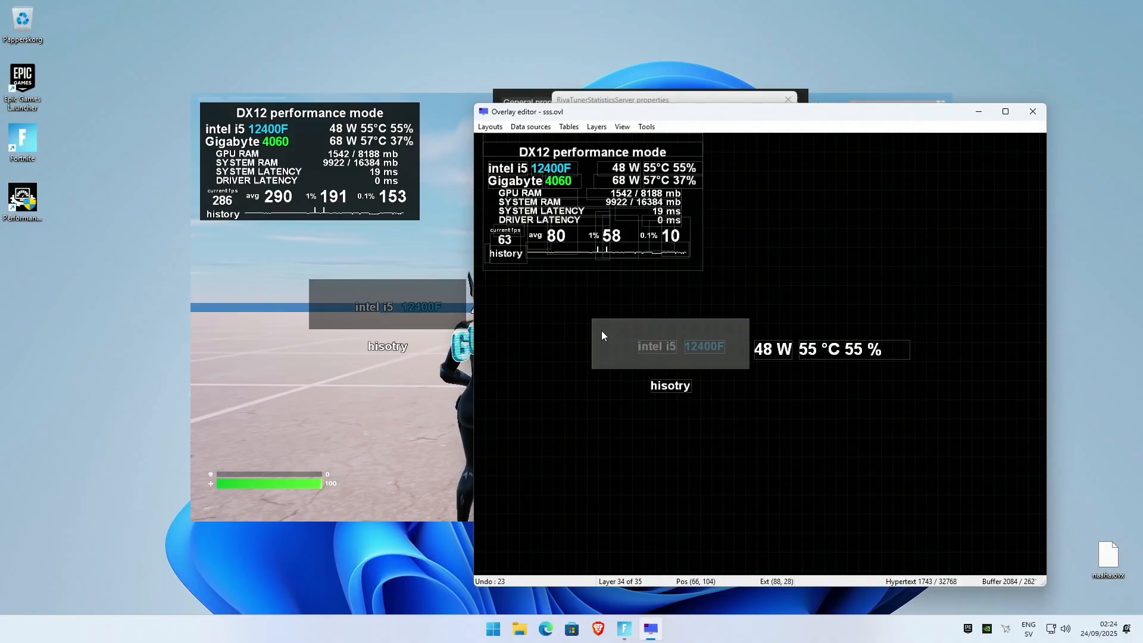
Step: Set the background box's black color to 85% opacity and apply the layer properties
{"action": "double_click", "coordinate": [601, 330]}
{"action": "left_click", "coordinate": [701, 327]}
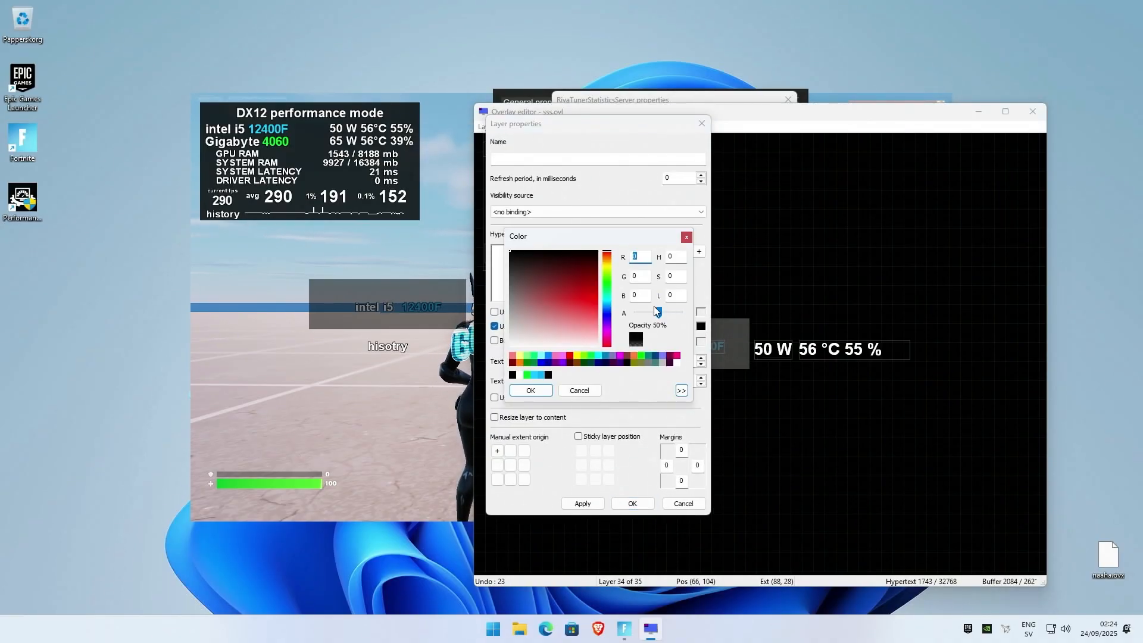
{"action": "left_click_drag", "start_coordinate": [657, 311], "coordinate": [673, 313]}
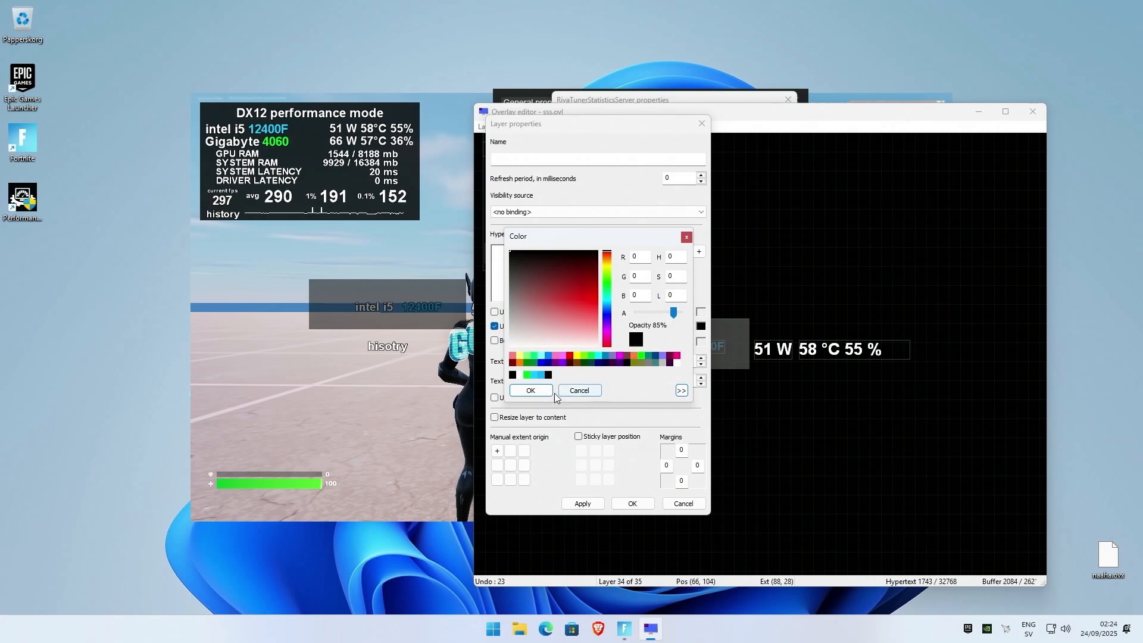
{"action": "left_click", "coordinate": [531, 390]}
{"action": "left_click", "coordinate": [583, 504]}
{"action": "left_click", "coordinate": [632, 504]}
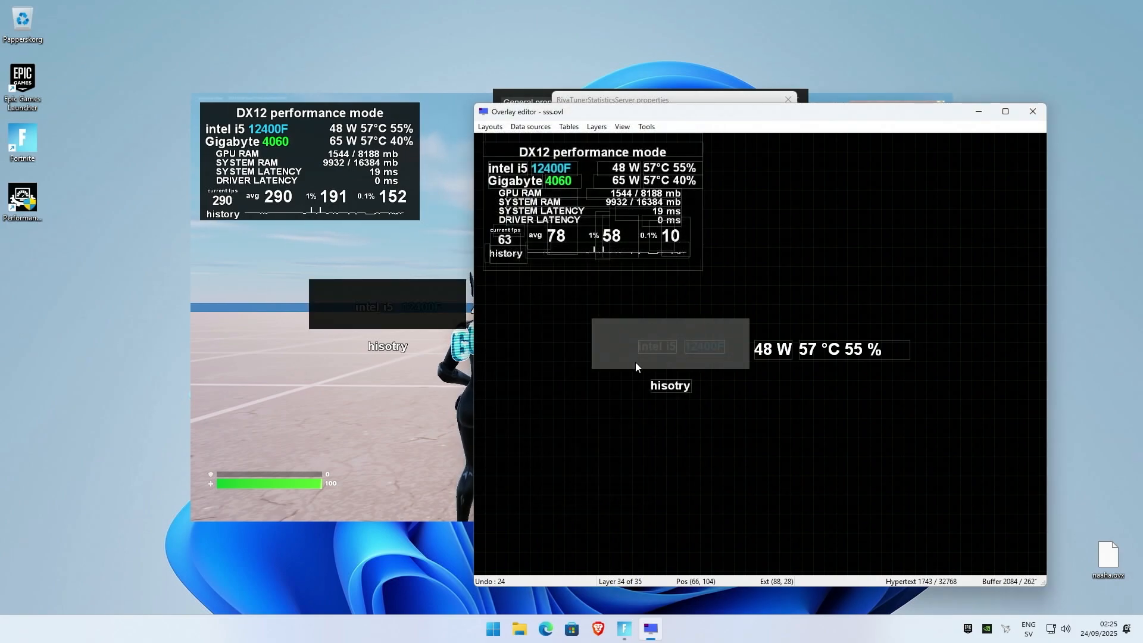
Step: Send the background box behind all other layers and move it to position (77, 99) around the CPU text
{"action": "left_click_drag", "start_coordinate": [612, 347], "coordinate": [632, 349]}
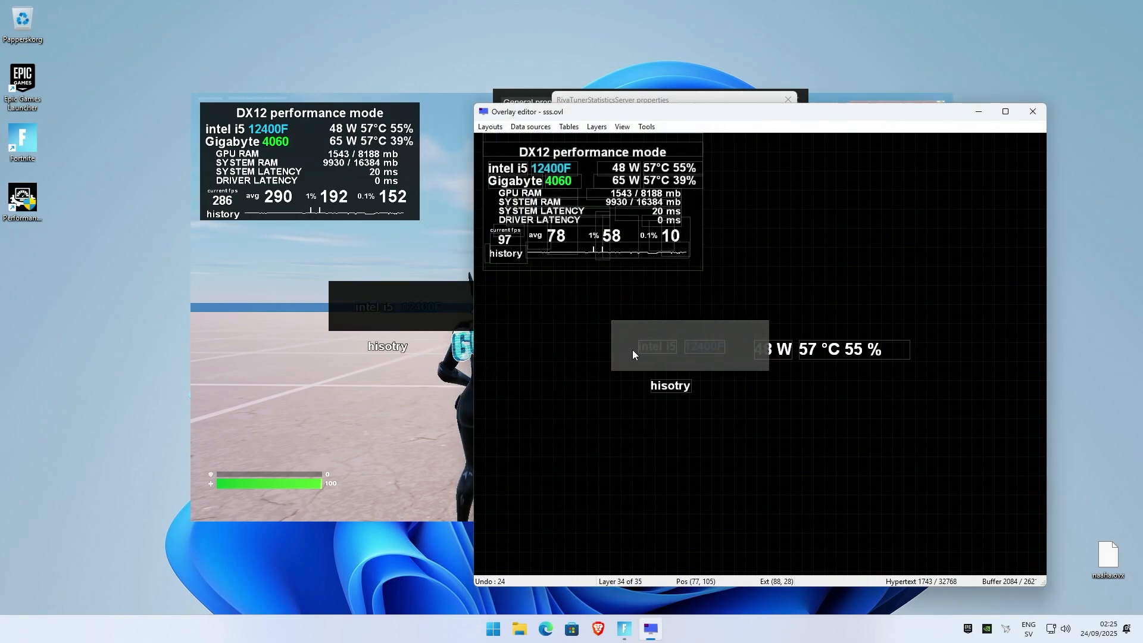
{"action": "left_click", "coordinate": [605, 127]}
{"action": "left_click", "coordinate": [643, 243]}
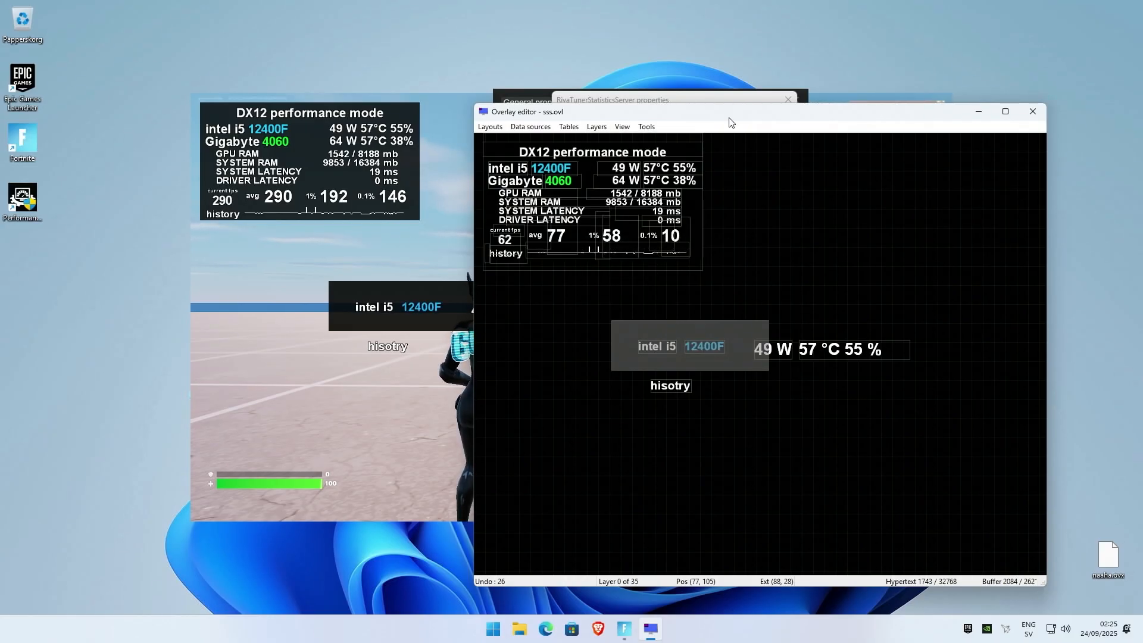
{"action": "left_click_drag", "start_coordinate": [683, 118], "coordinate": [734, 101]}
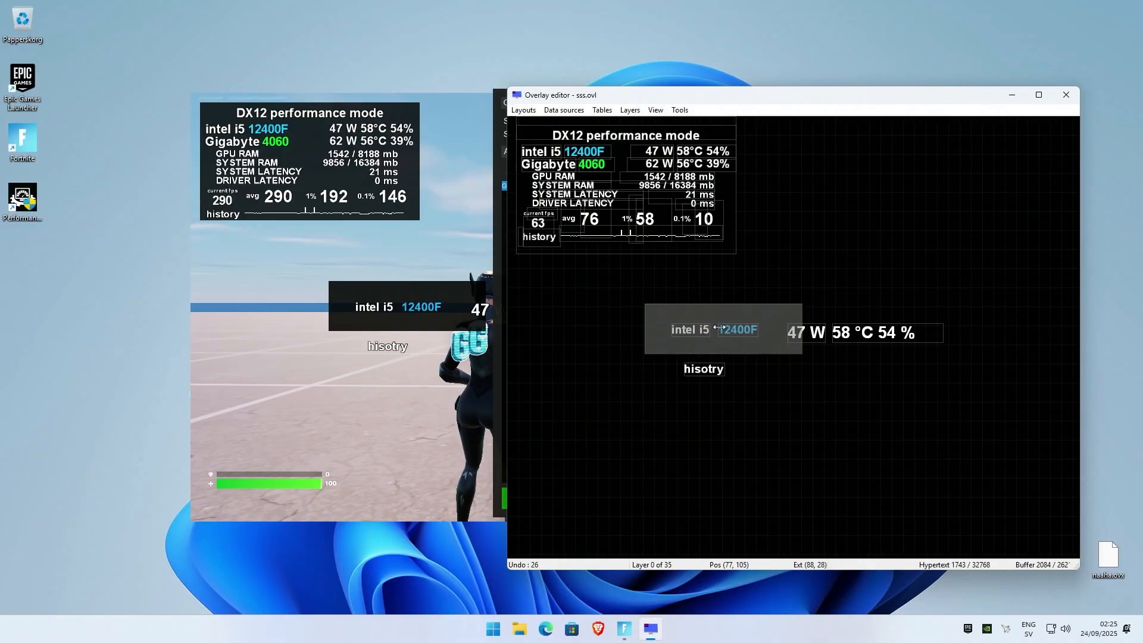
{"action": "left_click_drag", "start_coordinate": [741, 313], "coordinate": [717, 309]}
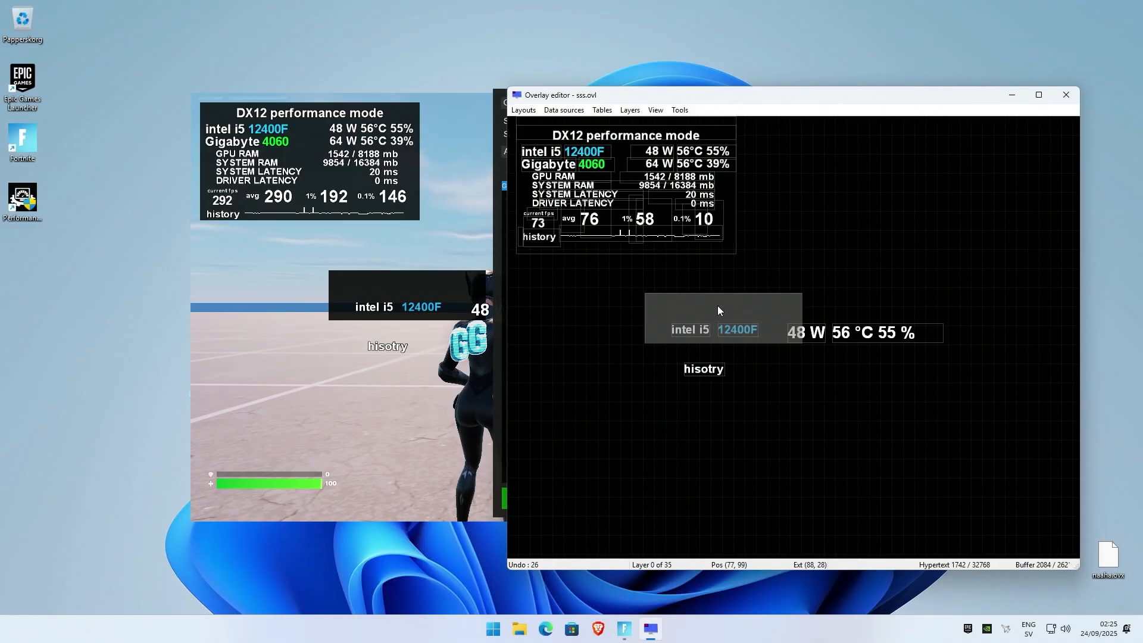
Step: Duplicate the "hisotry" label and fit the copy along the background box's upper edge at 87 by 7
{"action": "left_click", "coordinate": [707, 370]}
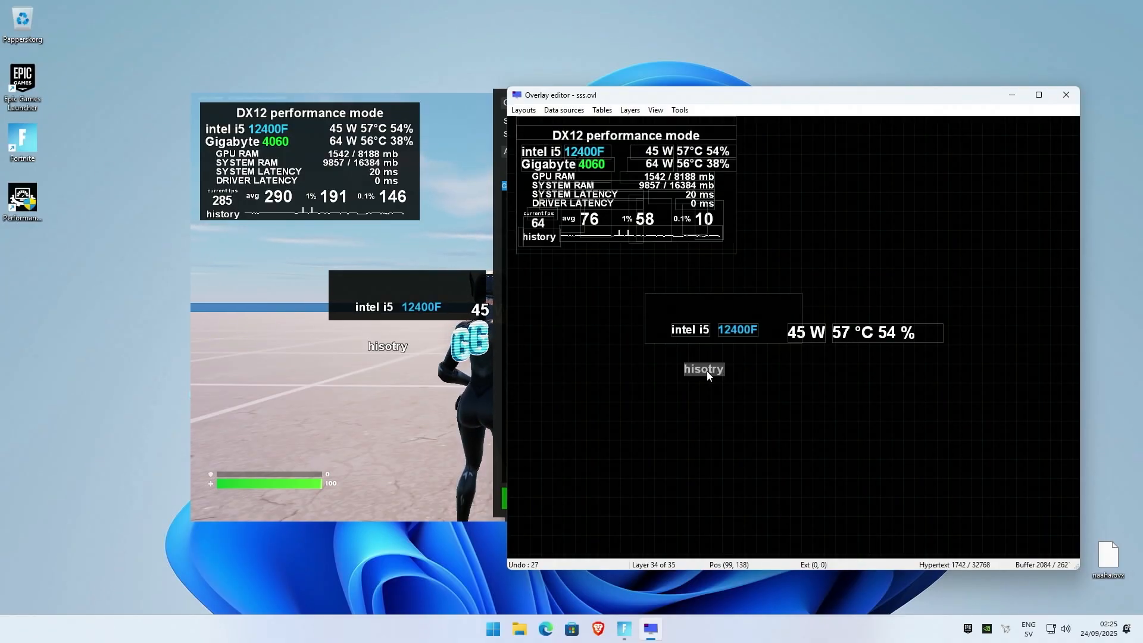
{"action": "key", "text": "ctrl+d"}
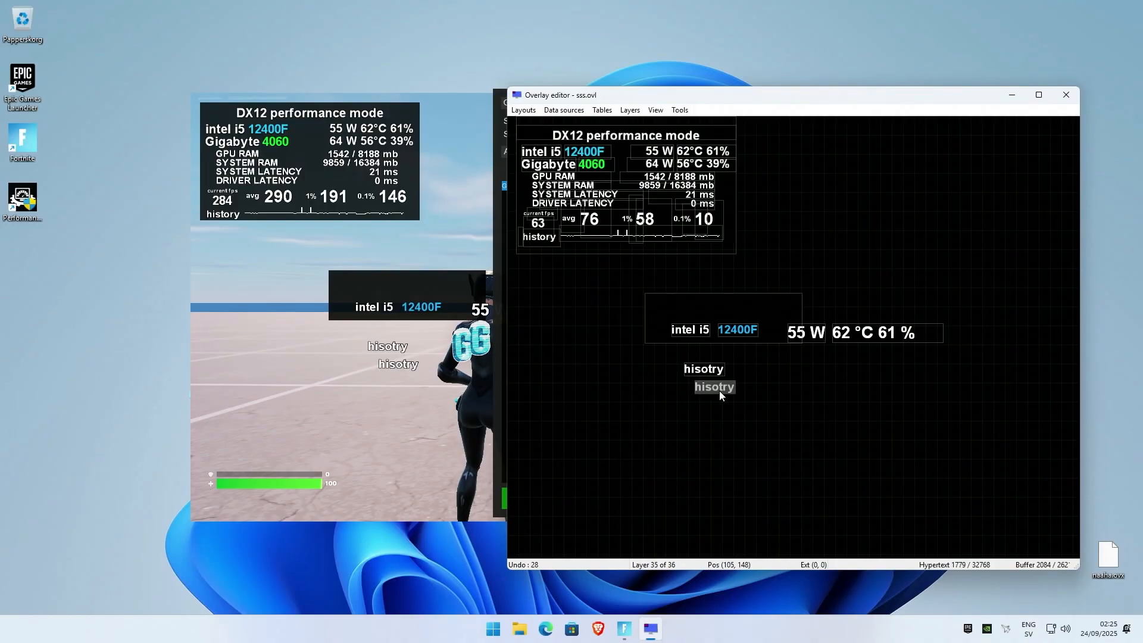
{"action": "left_click_drag", "start_coordinate": [719, 390], "coordinate": [800, 302]}
Step: Set the duplicated label's manual extent origin to top center and apply the layer properties
{"action": "double_click", "coordinate": [754, 304]}
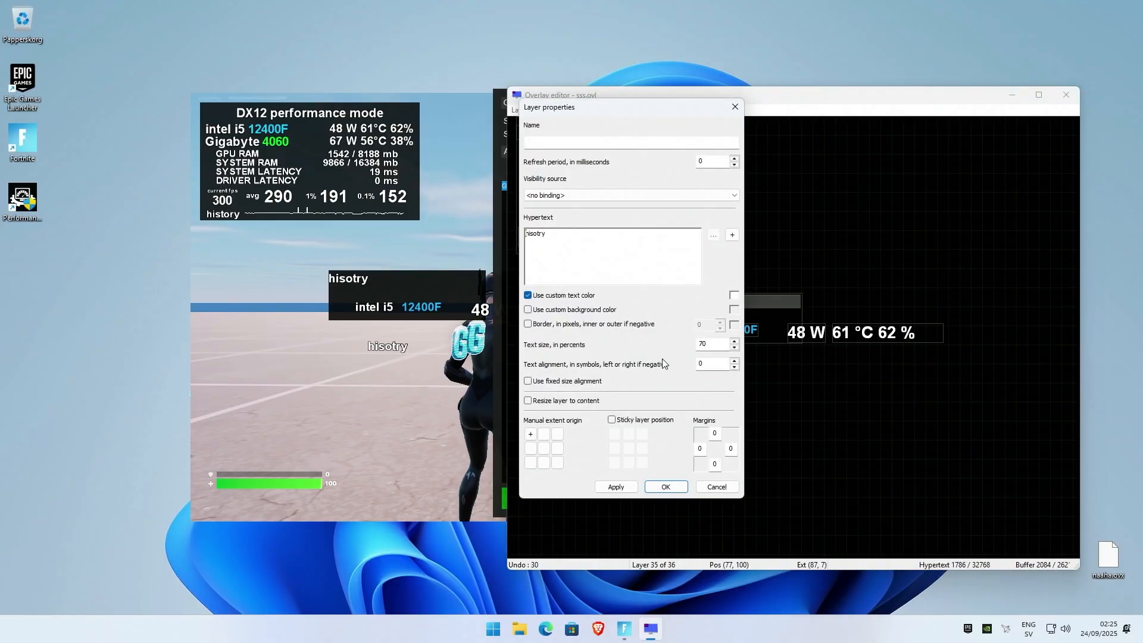
{"action": "left_click", "coordinate": [544, 434]}
{"action": "left_click", "coordinate": [617, 487]}
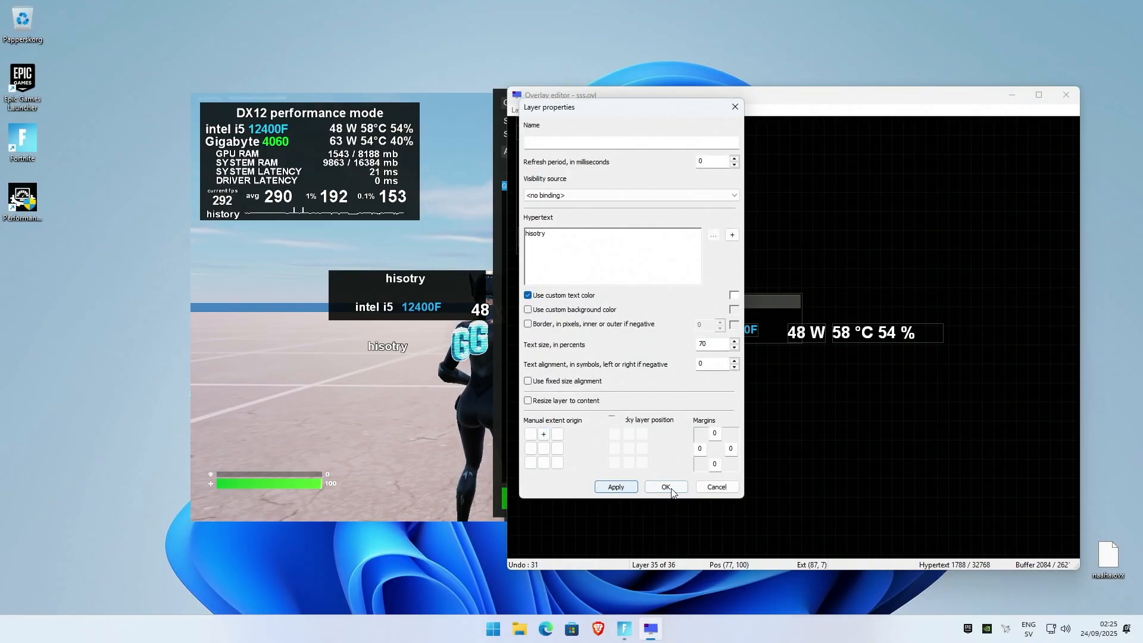
{"action": "left_click", "coordinate": [667, 487]}
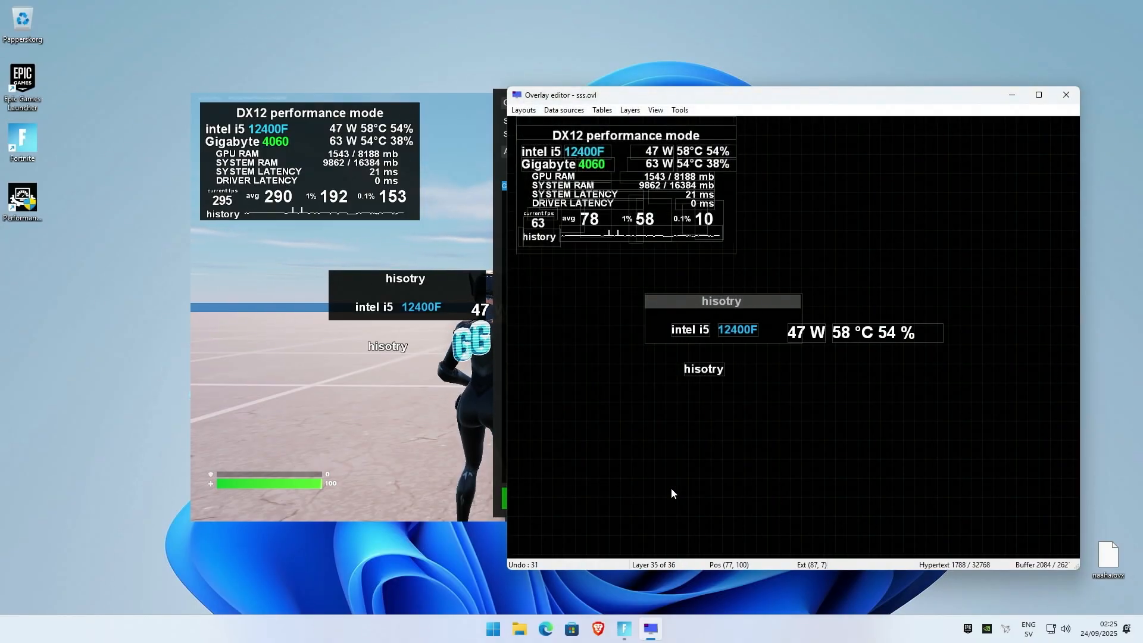
Step: Replace the centered label's hypertext with "use code klitac"
{"action": "double_click", "coordinate": [727, 306]}
{"action": "left_click_drag", "start_coordinate": [589, 246], "coordinate": [441, 221]}
{"action": "type", "text": "u"}
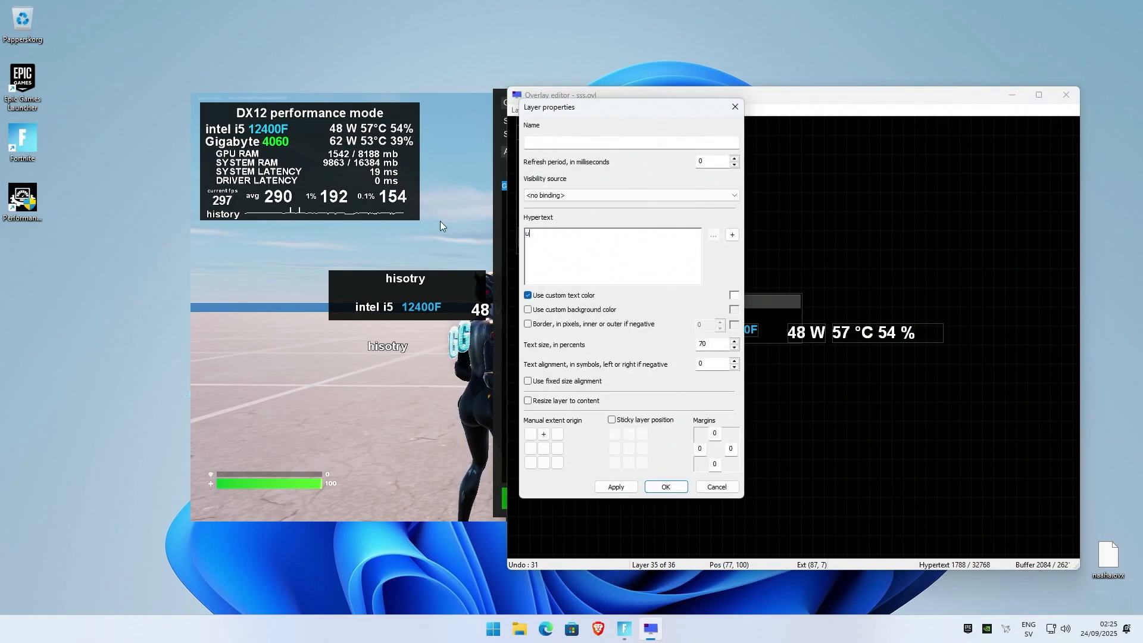
{"action": "type", "text": "se code klitac"}
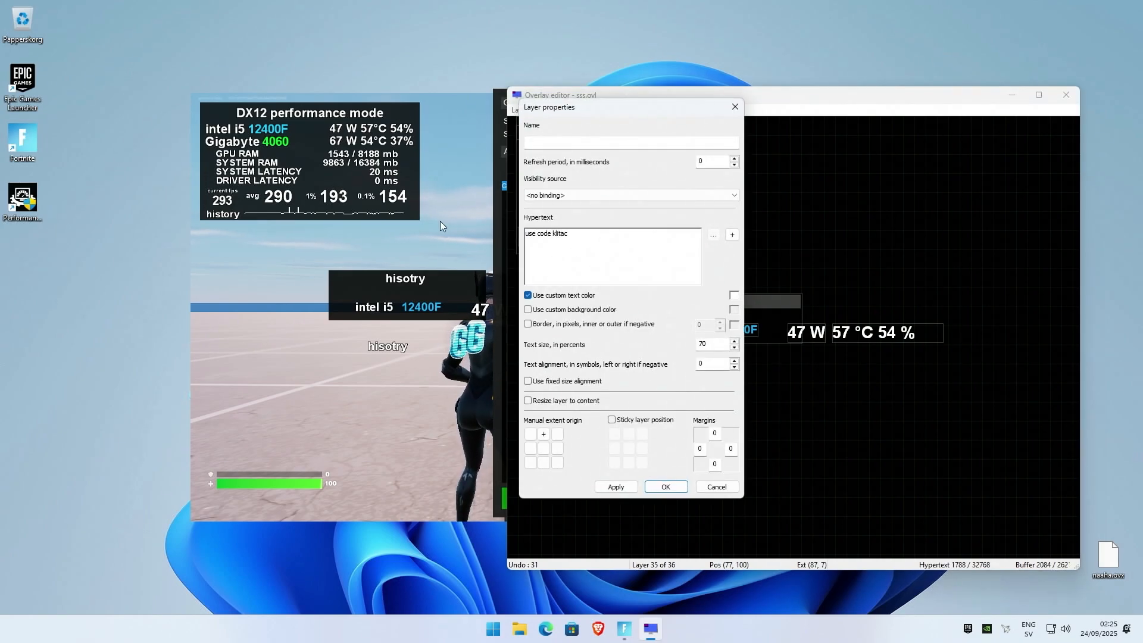
{"action": "key", "text": "Return"}
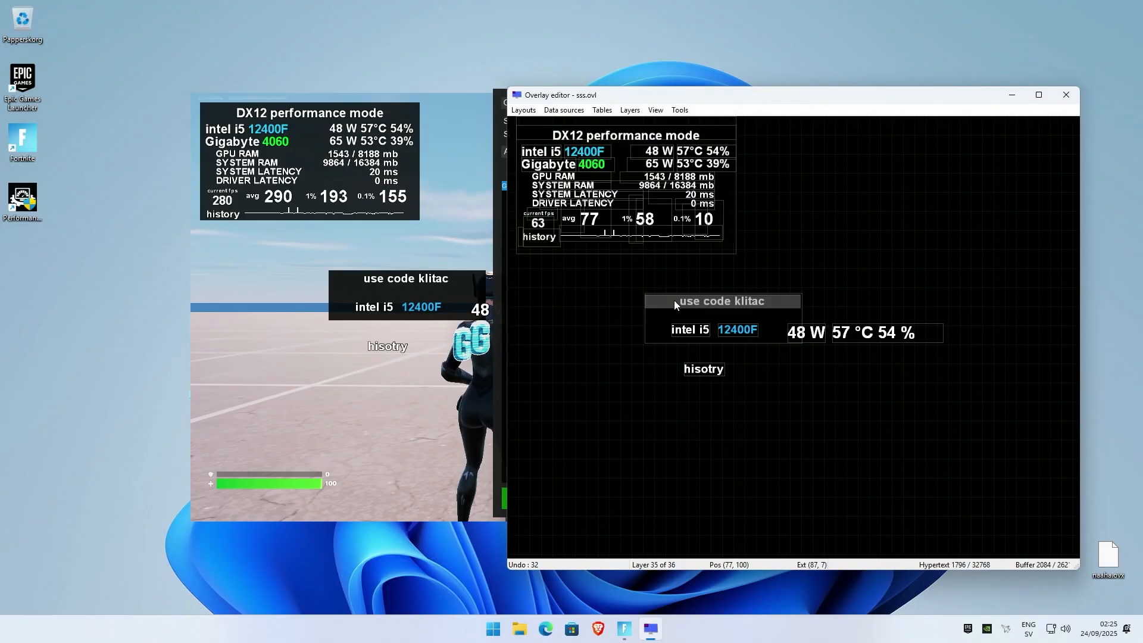